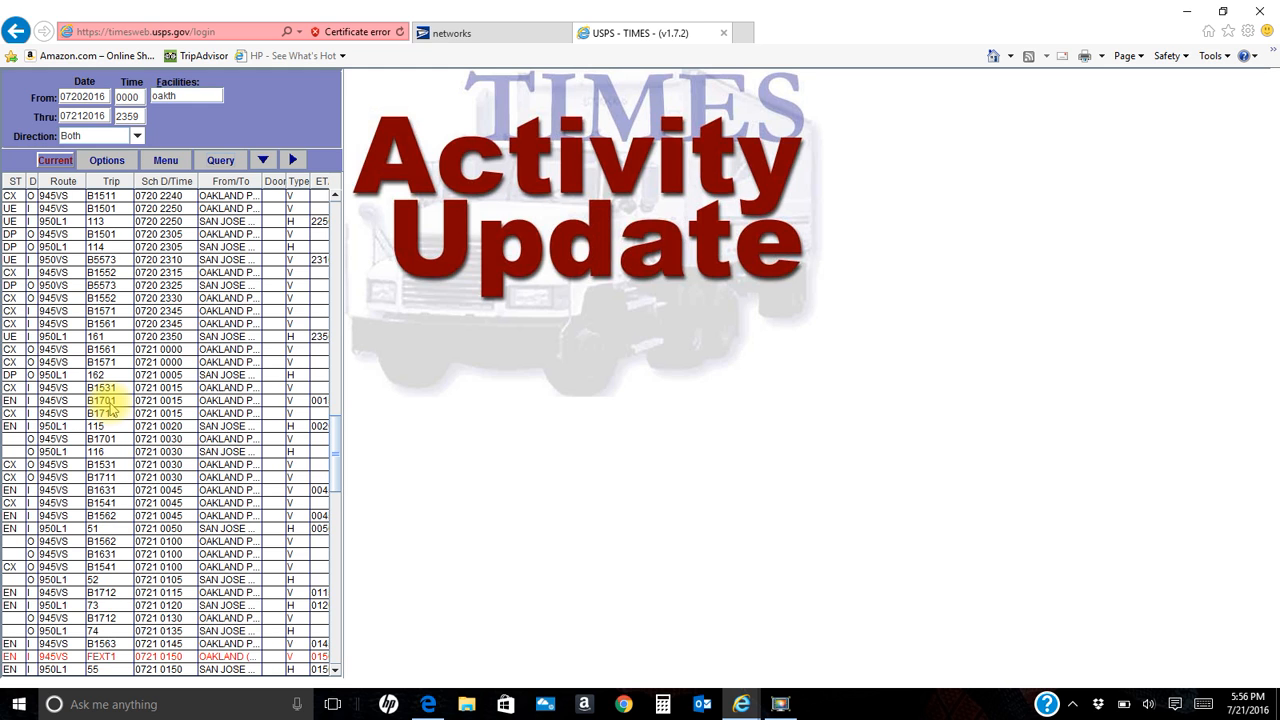
Step: Open the inbound trip B1701 scheduled for 0721 0015 and set its arrival time to 0015
double_click(108, 402)
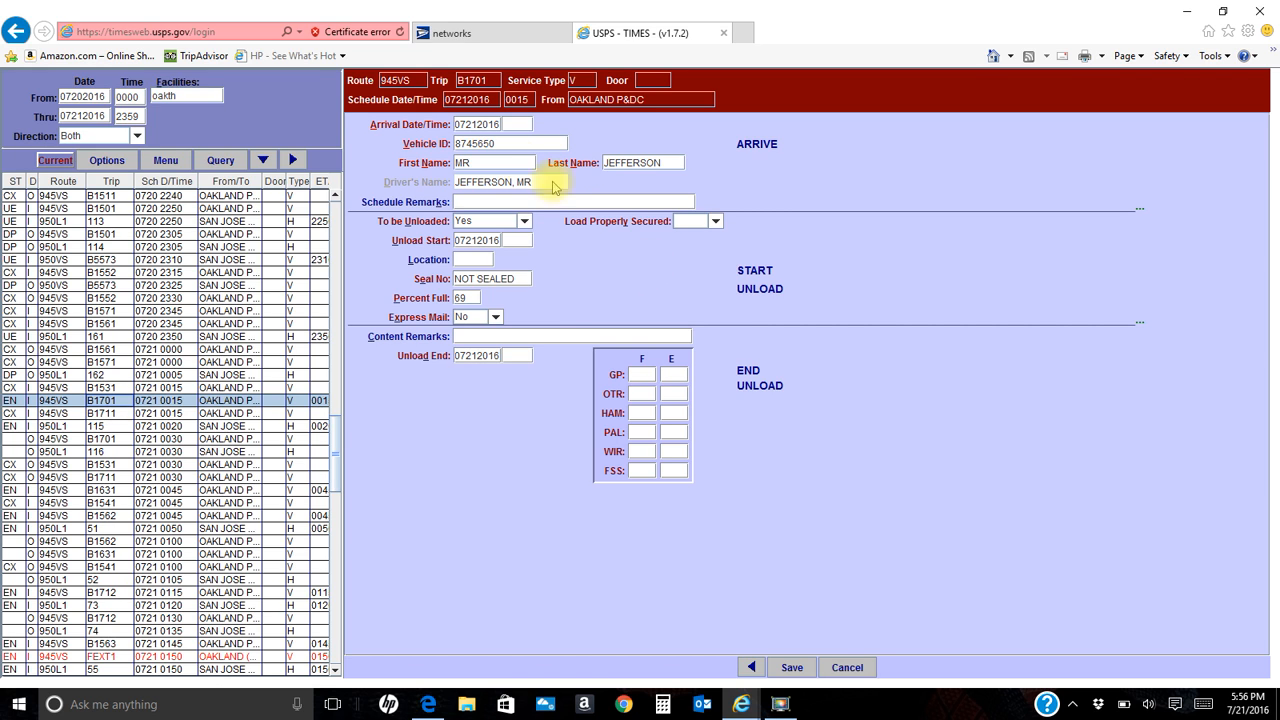
left_click(514, 124)
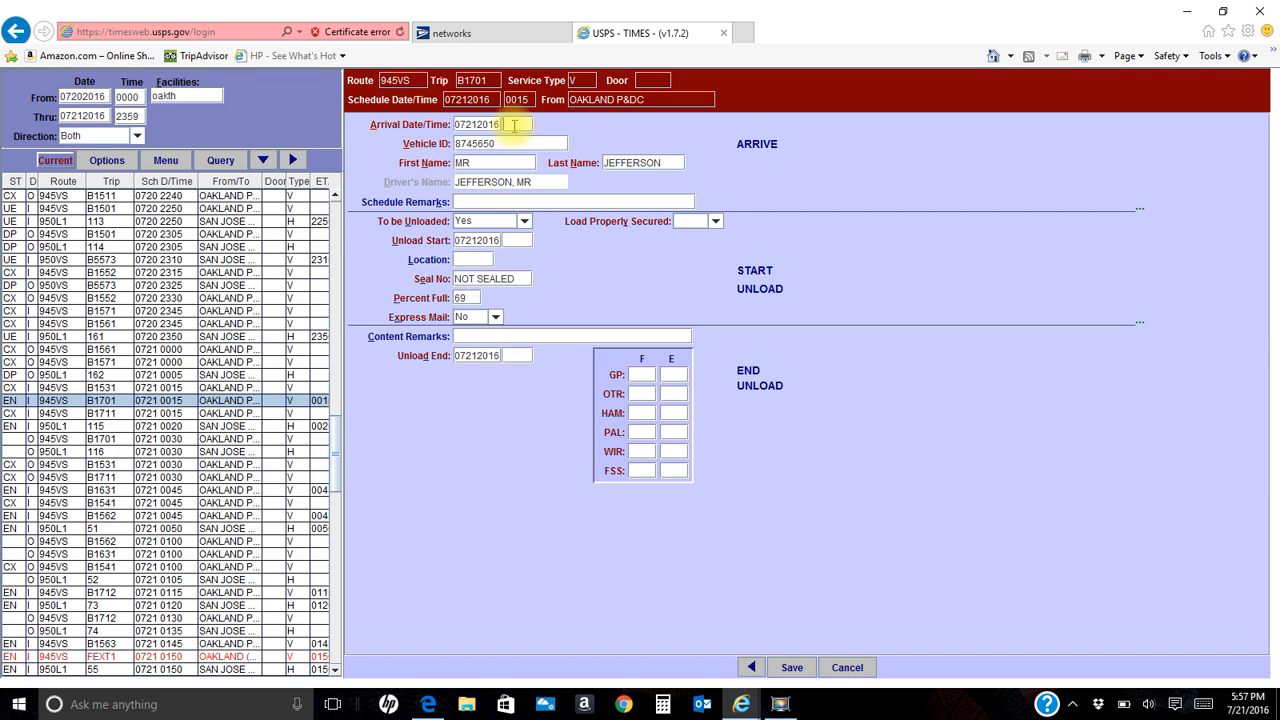
type("0015")
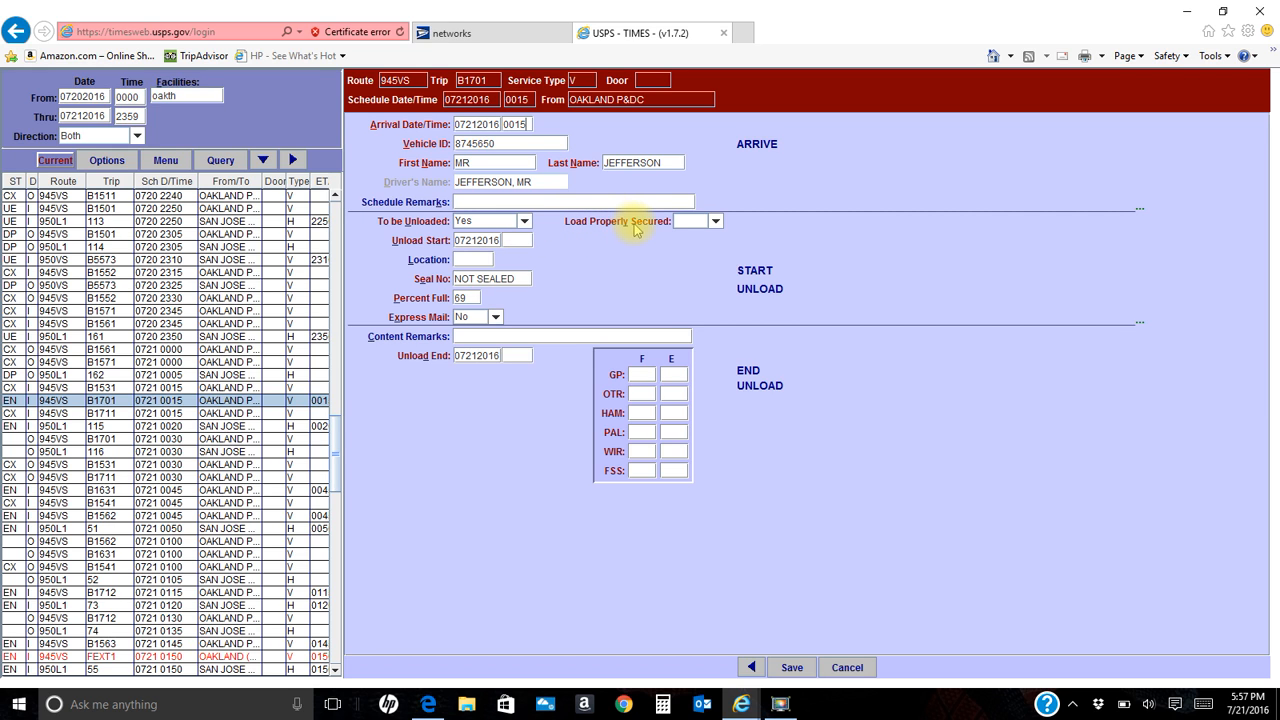
Step: Mark the load as properly secured with Yes and set the unload start time to 0015
left_click(714, 221)
left_click(684, 237)
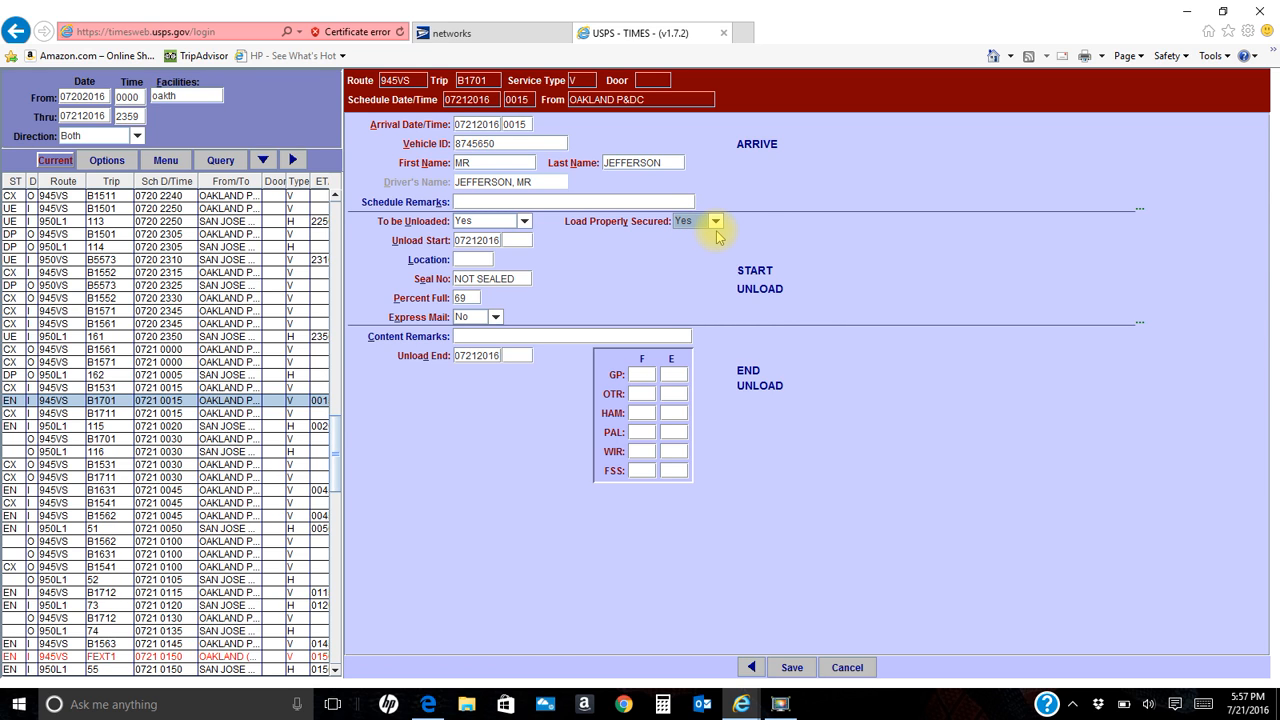
left_click(519, 241)
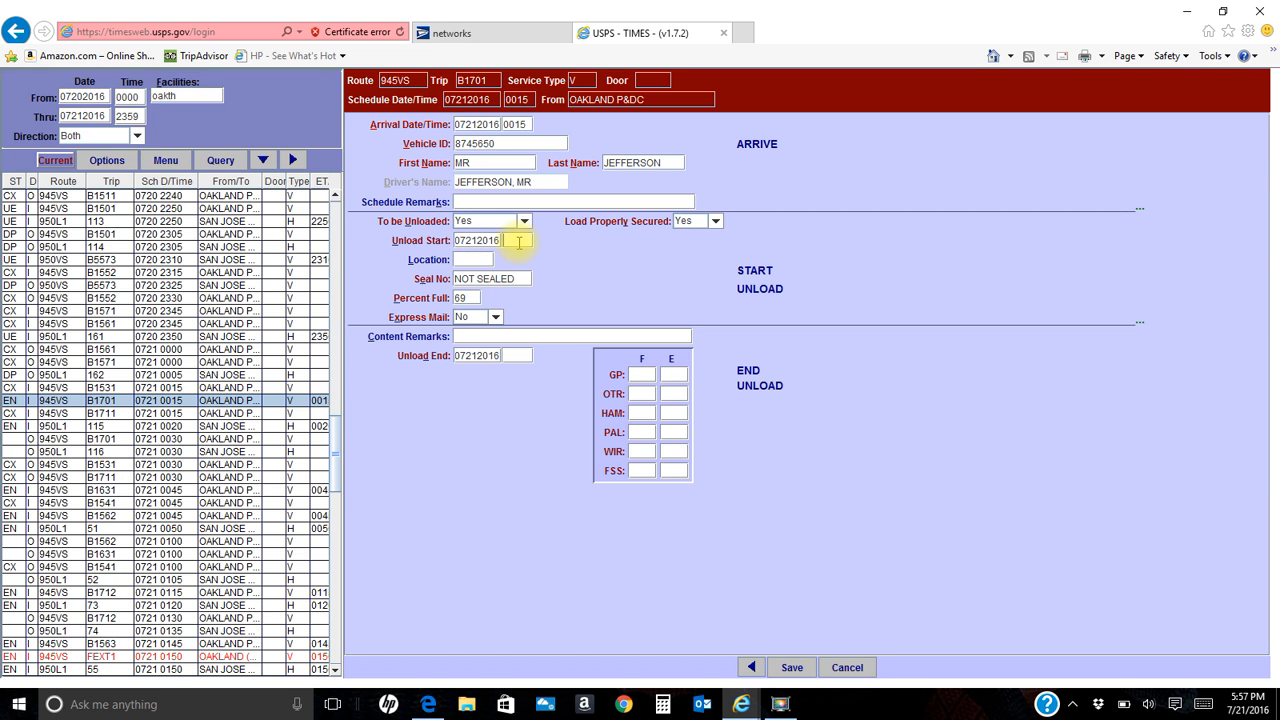
type("0015")
left_click(518, 279)
key("Tab")
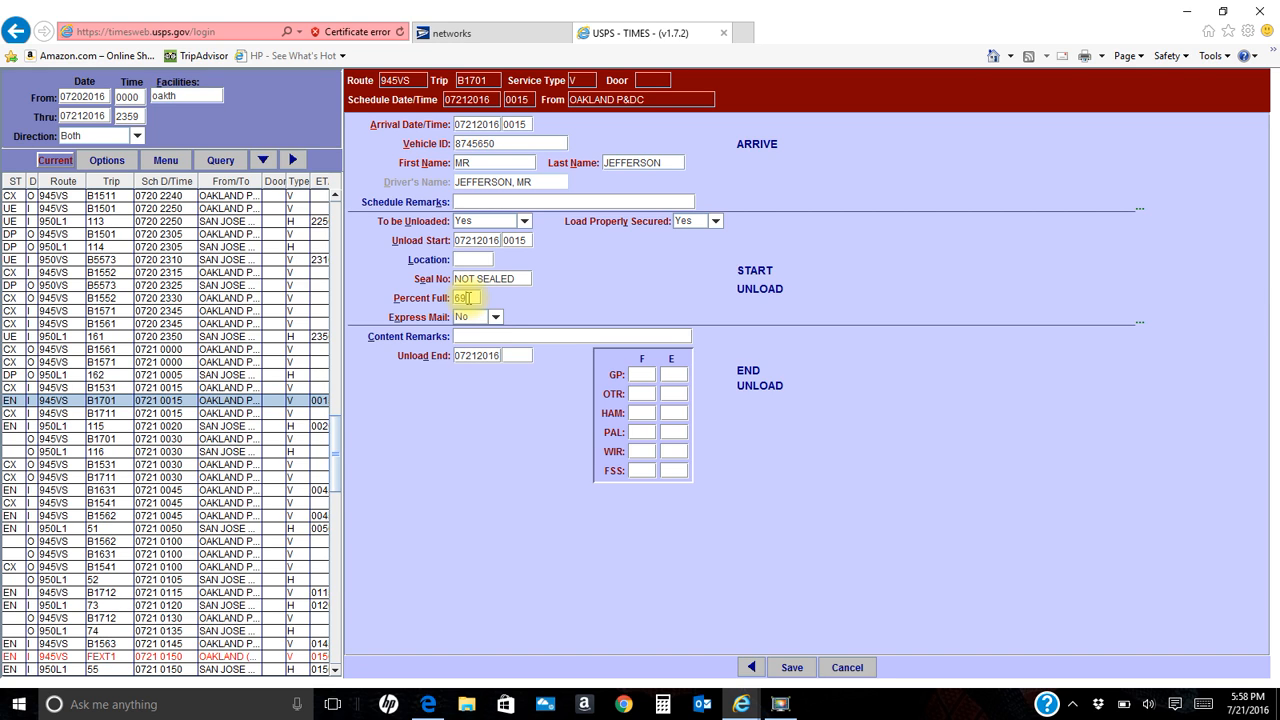
Step: Set the unload end time to 0025 and enter 14 full OTR containers, with 0 for every other container count
left_click(510, 355)
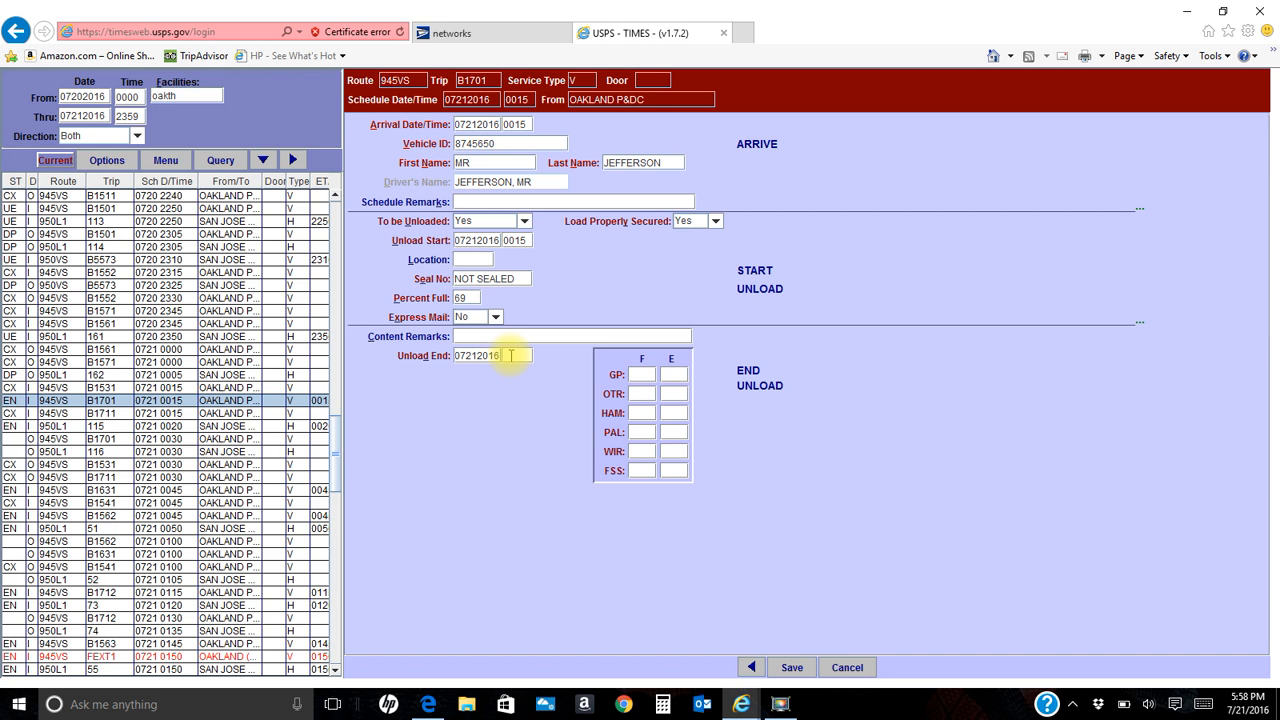
type("0025")
key("Tab")
type("0")
key("Tab")
type("0")
key("Tab")
type("14")
key("Tab")
type("0")
key("Tab")
type("0\t0\t0\t0\t0\t0\t0\t0")
Step: Save all arrival and unload data for inbound trip B1701 with Save All
key("Tab")
key("Return")
key("Down")
key("Down")
key("Down")
key("Down")
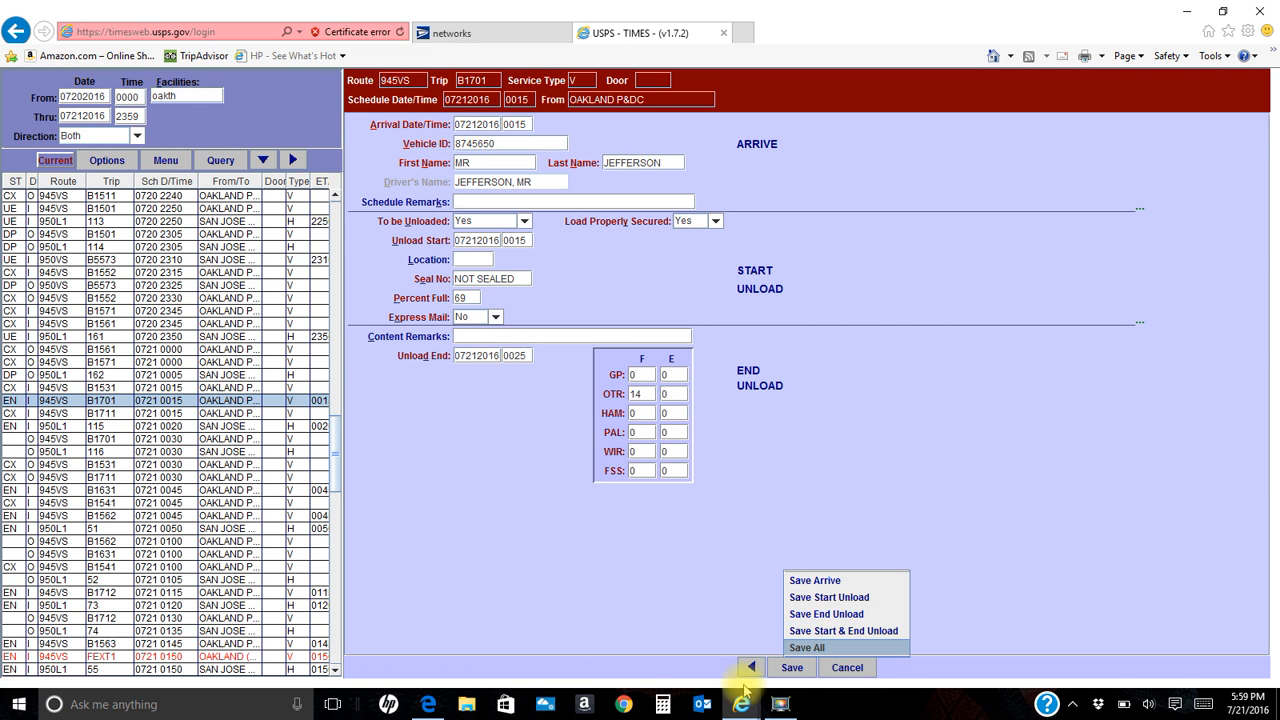
left_click(797, 672)
left_click(806, 647)
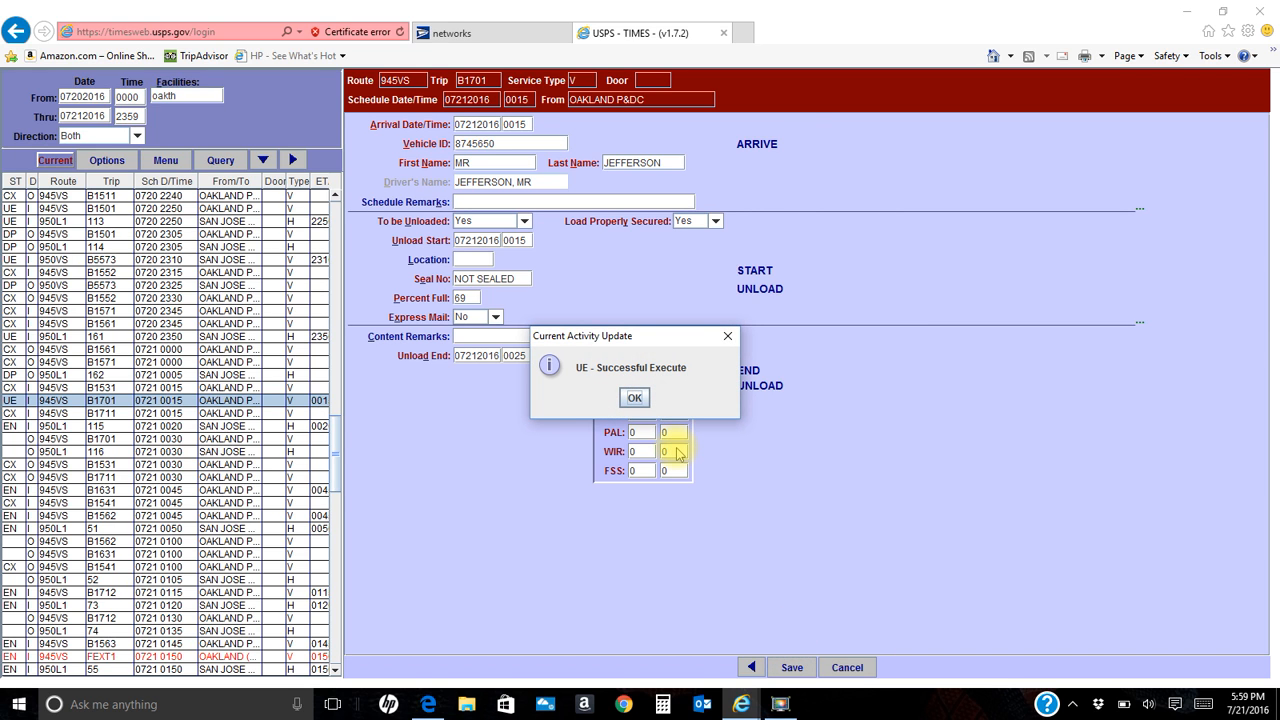
left_click(635, 398)
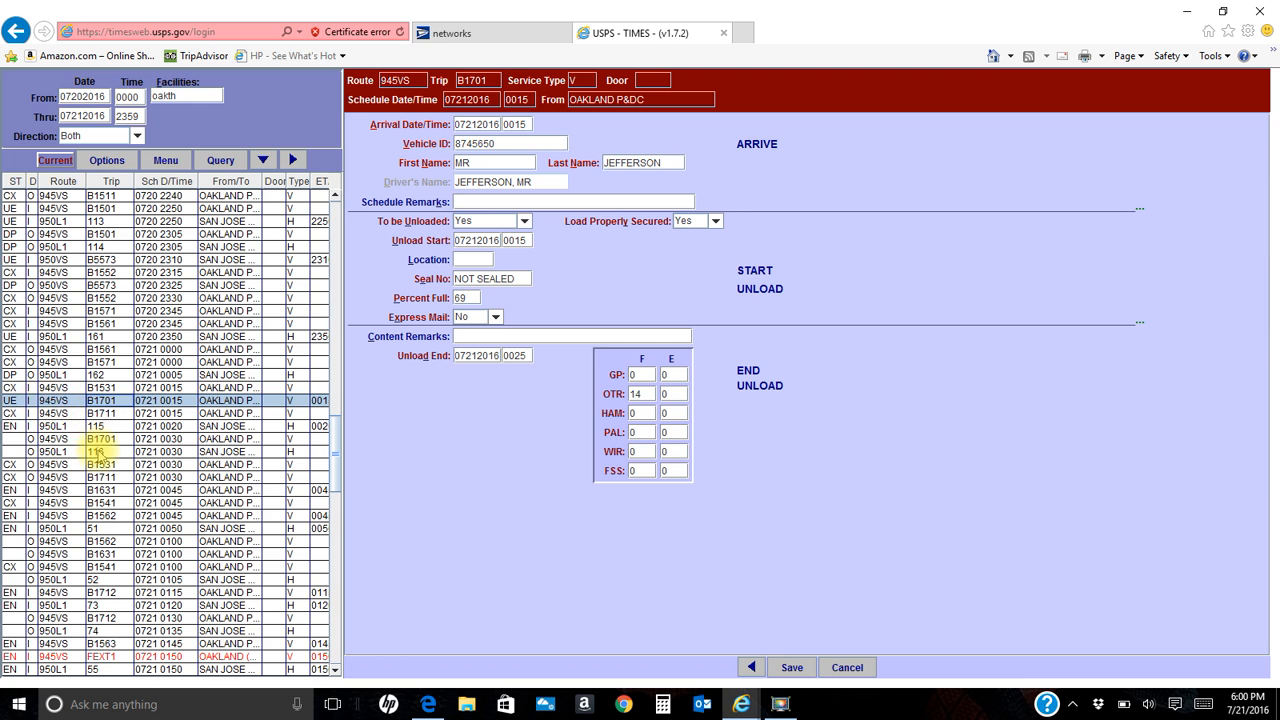
Step: Open the outbound trip B1701 scheduled for 0721 0030 and set To be Loaded to Empty
left_click(101, 440)
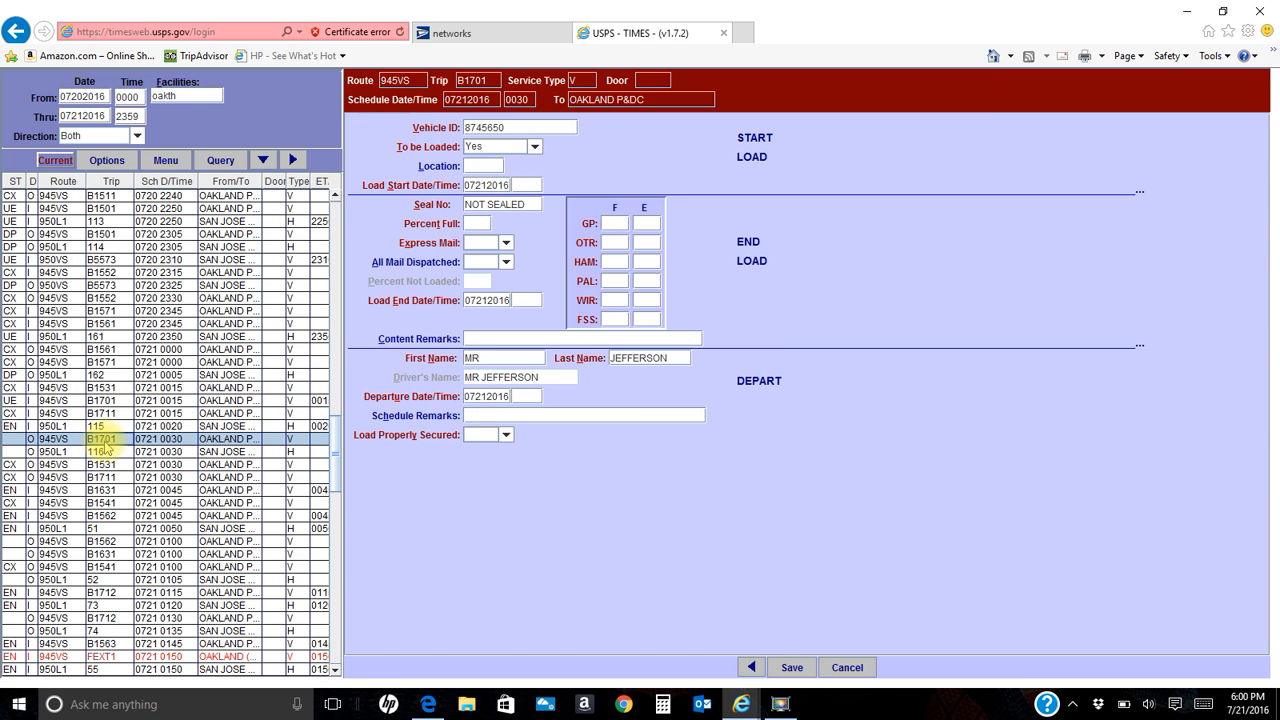
left_click(535, 148)
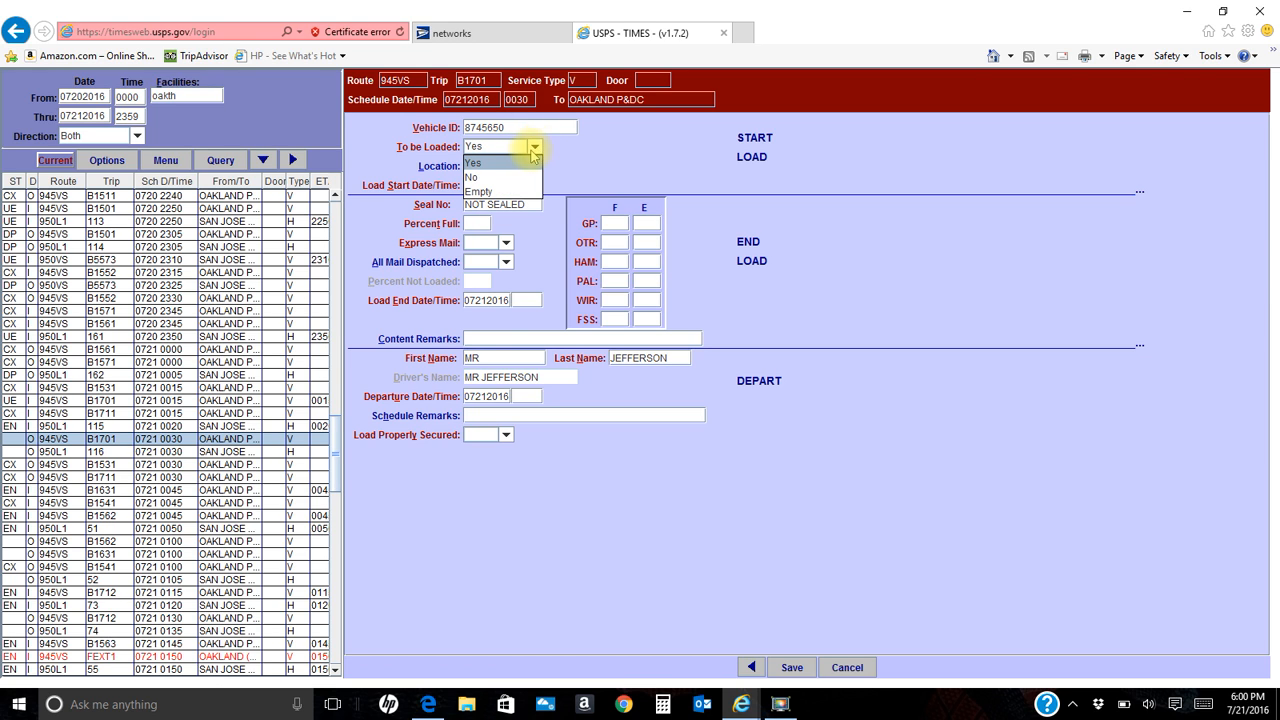
left_click(512, 192)
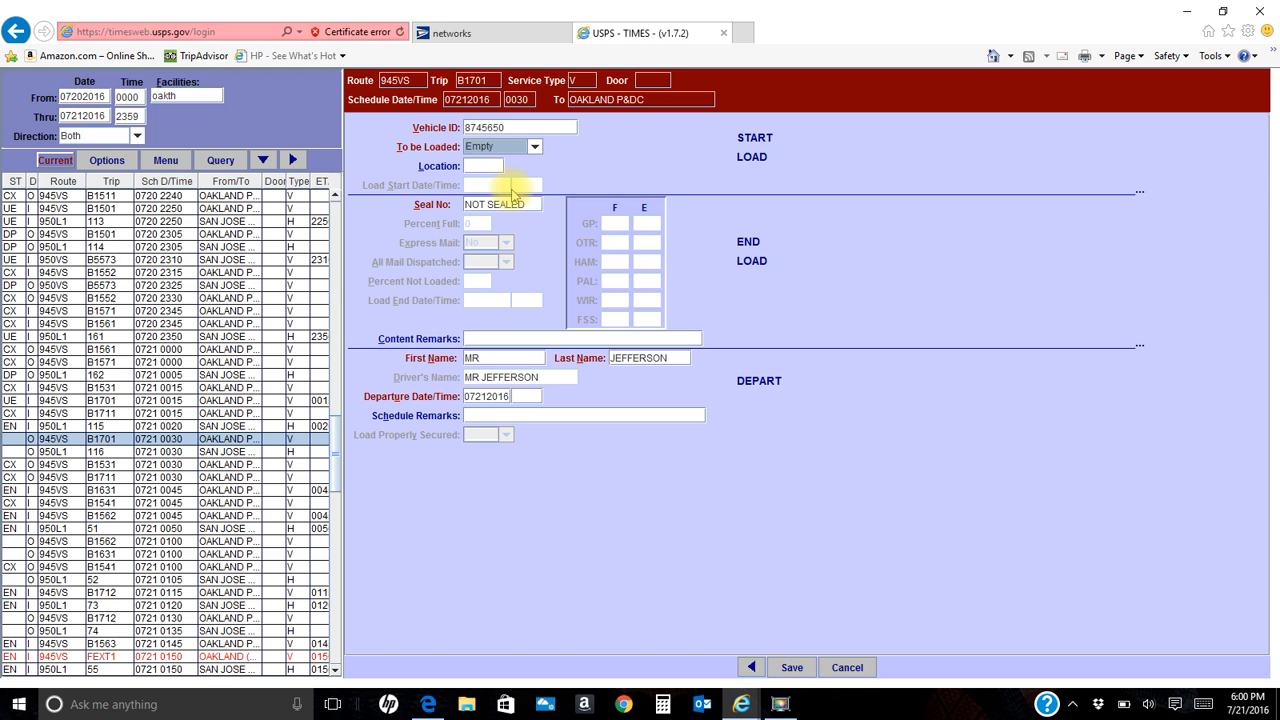
Step: Set the outbound trip's departure time to 0030 and save all of its data
left_click(522, 397)
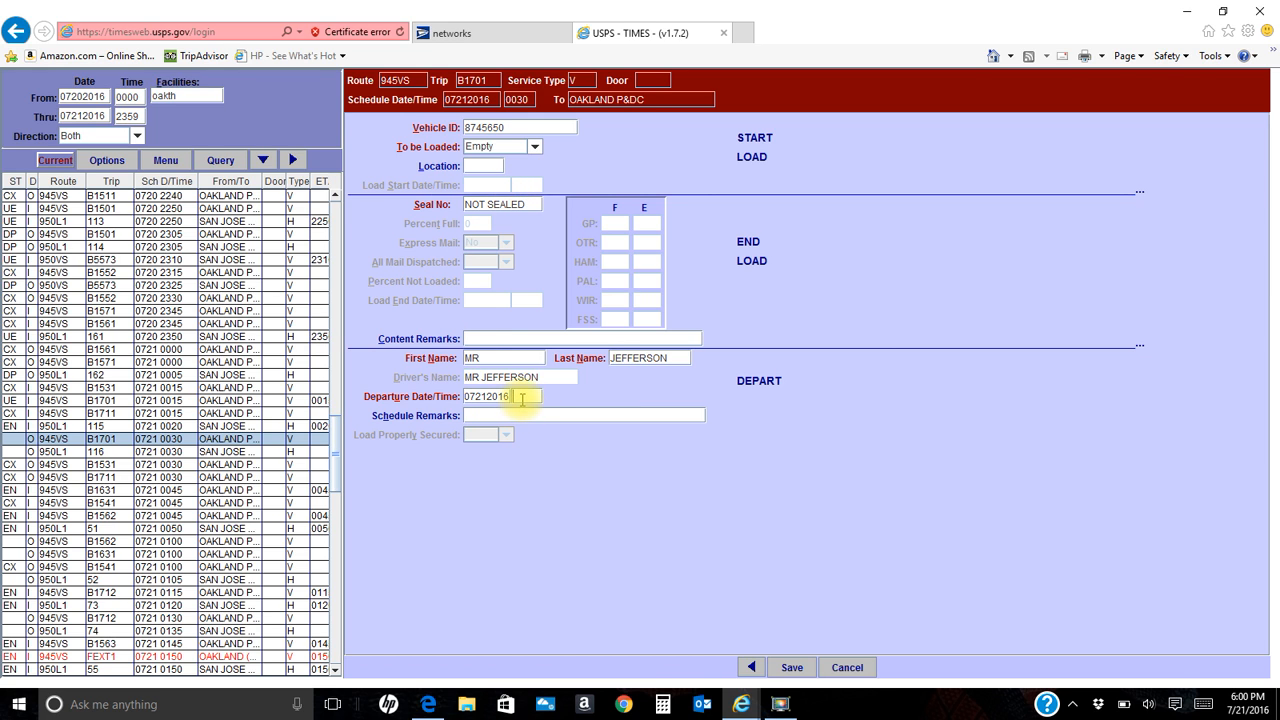
type("0030")
left_click(792, 667)
left_click(807, 648)
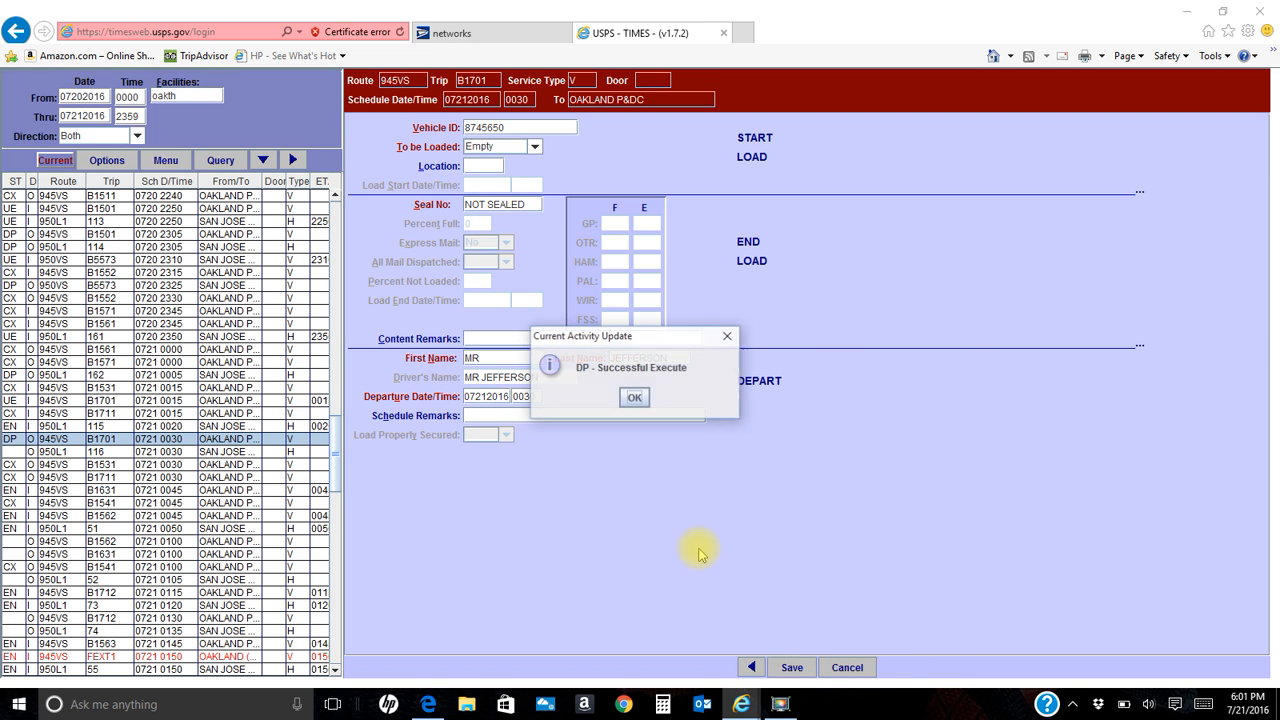
left_click(634, 398)
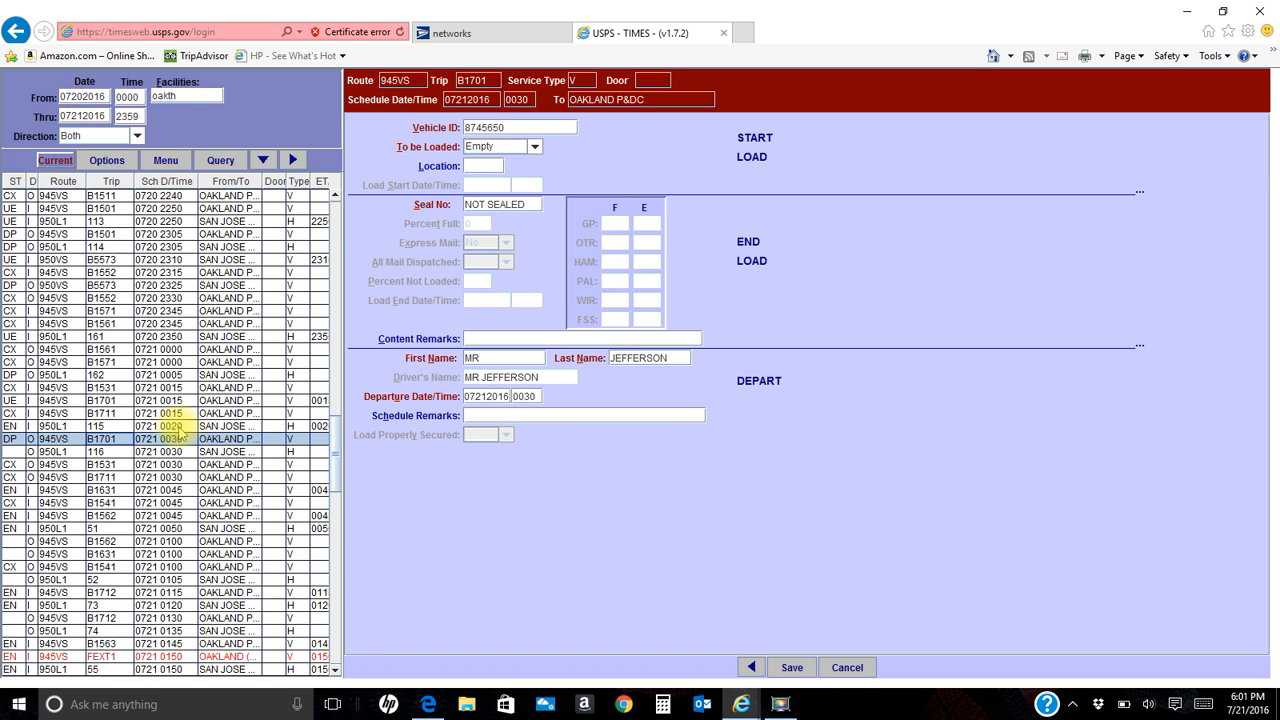
Step: Open the inbound trip 115 on route 950L1 from San Jose and set its arrival time to 0020
left_click(112, 426)
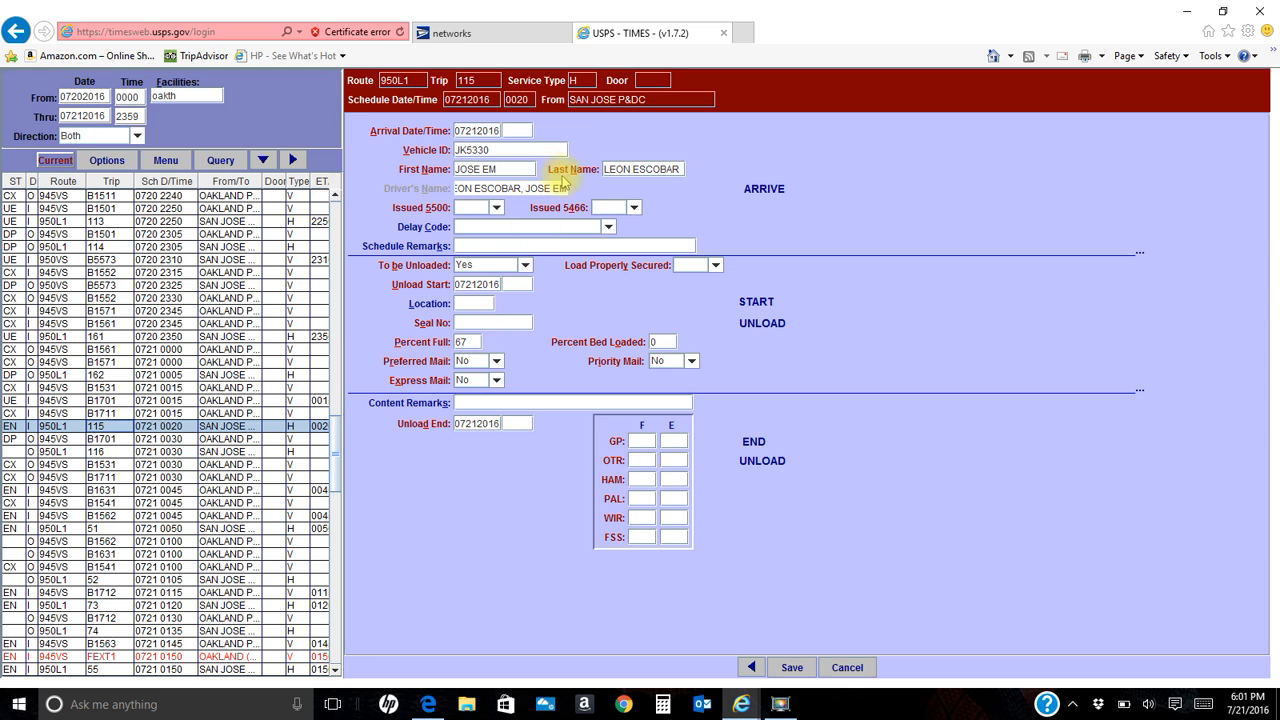
left_click(515, 131)
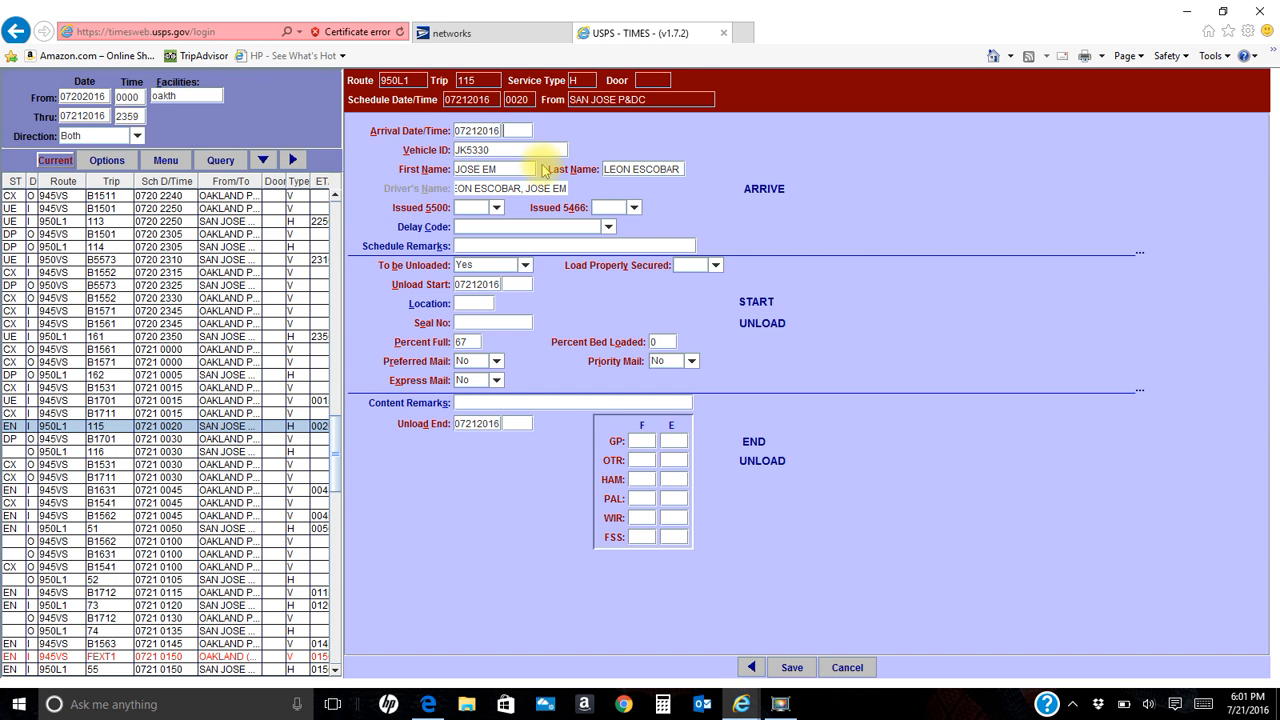
type("0020")
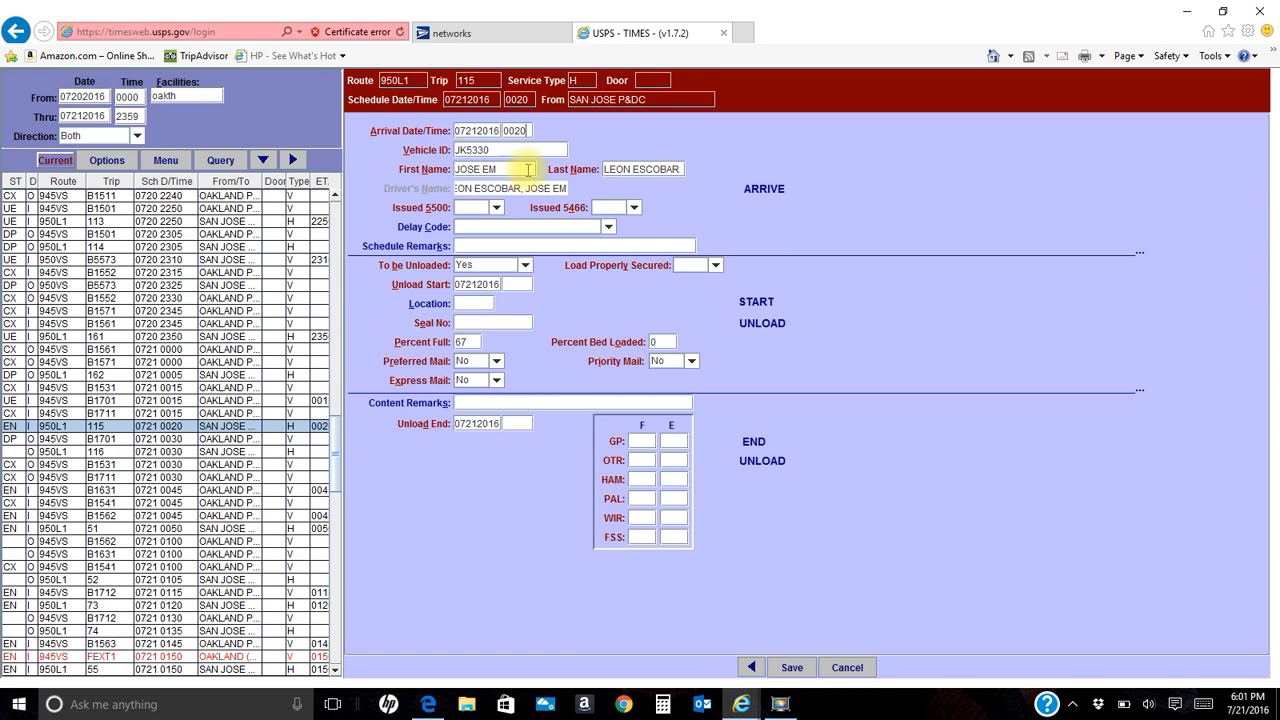
Step: Shorten the driver's name by removing the second part of the first name and the first part of the last name
left_click(509, 172)
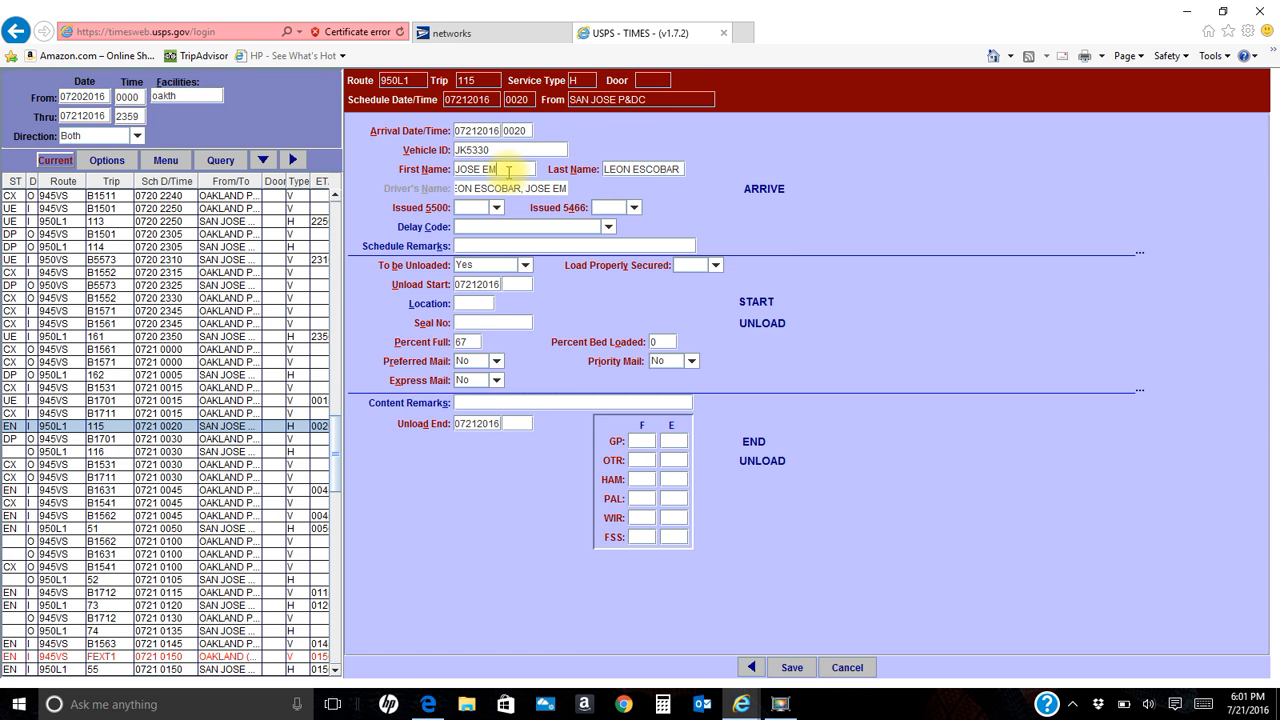
key("BackSpace")
key("BackSpace")
key("BackSpace")
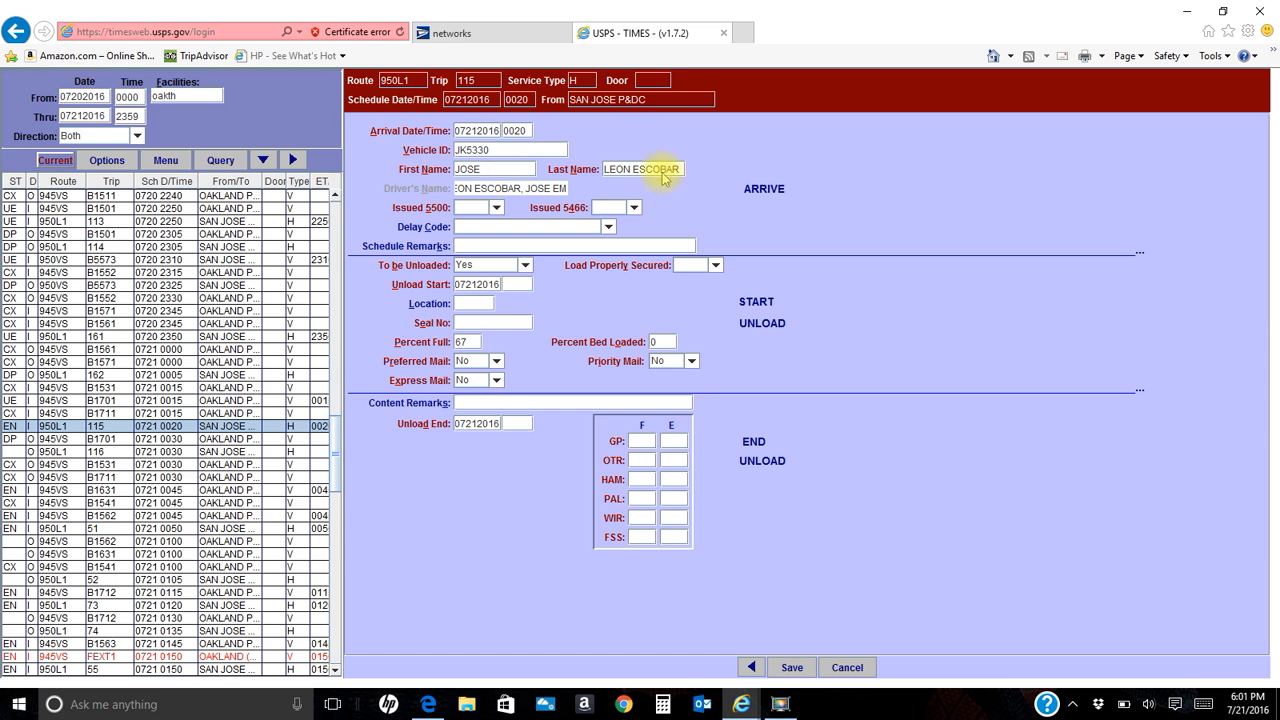
double_click(627, 169)
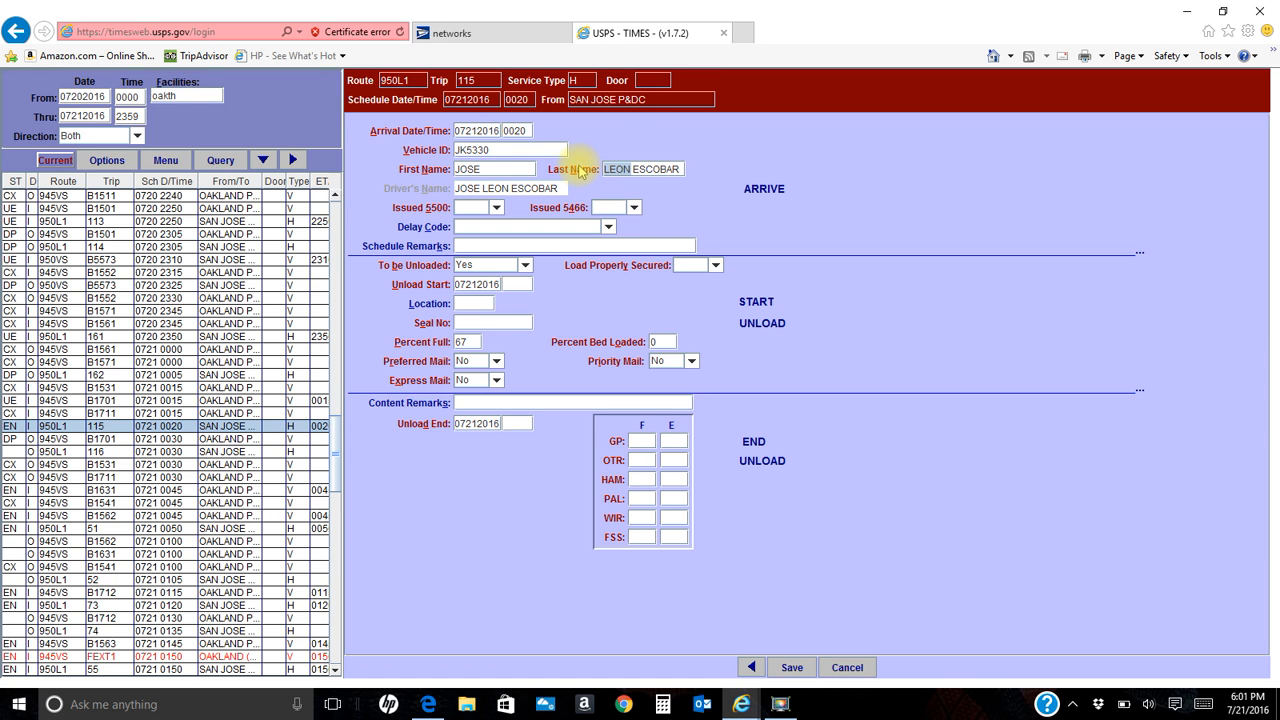
key("BackSpace")
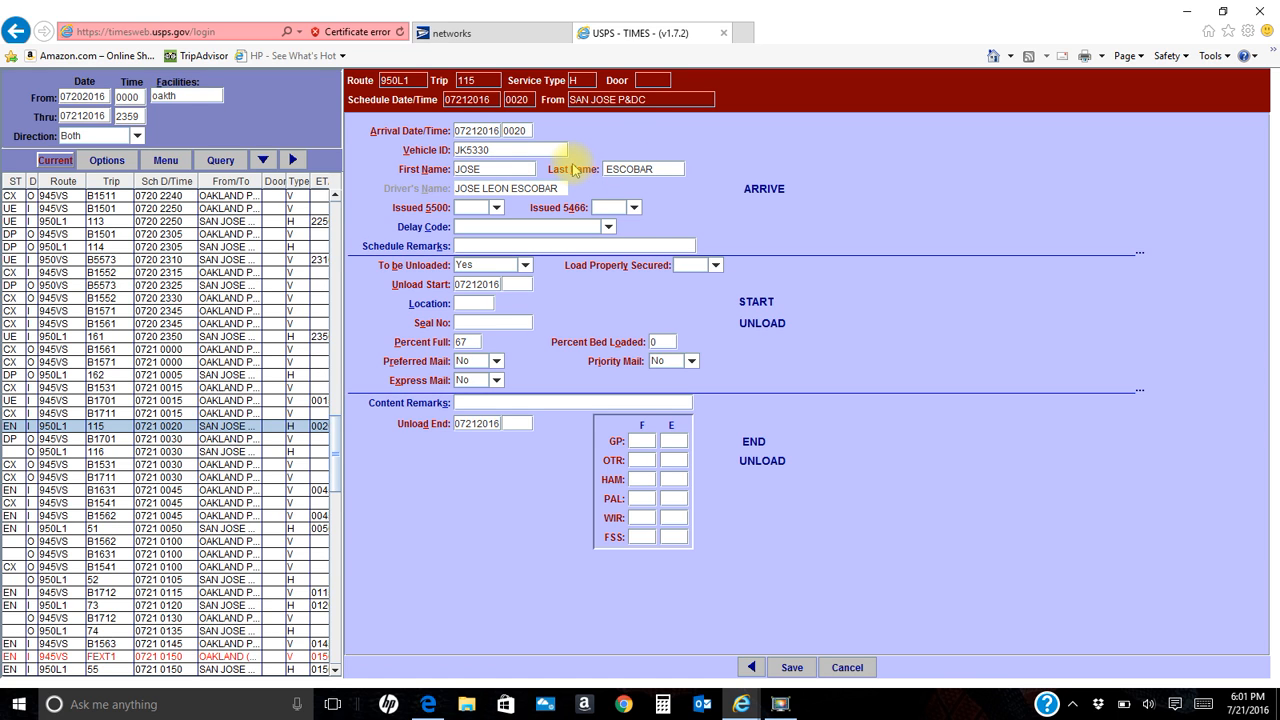
left_click(519, 172)
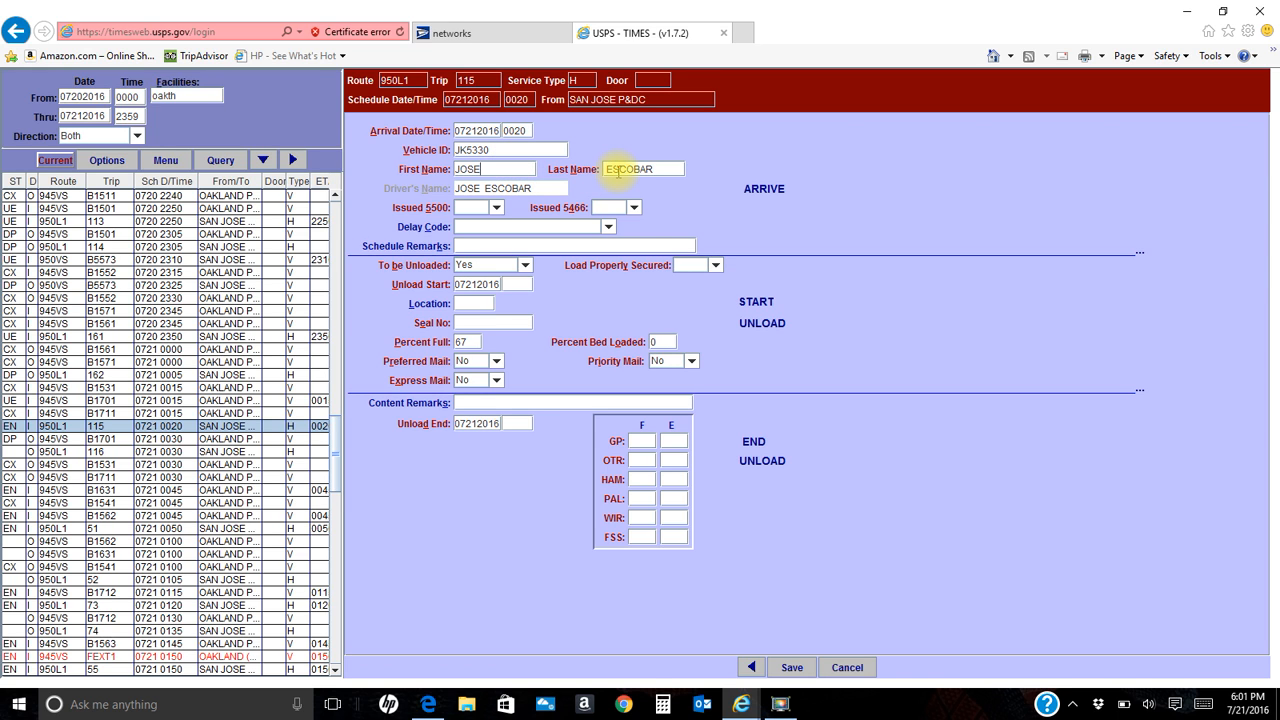
Step: Set both Issued 5500 and Issued 5466 to No
left_click(496, 207)
left_click(478, 240)
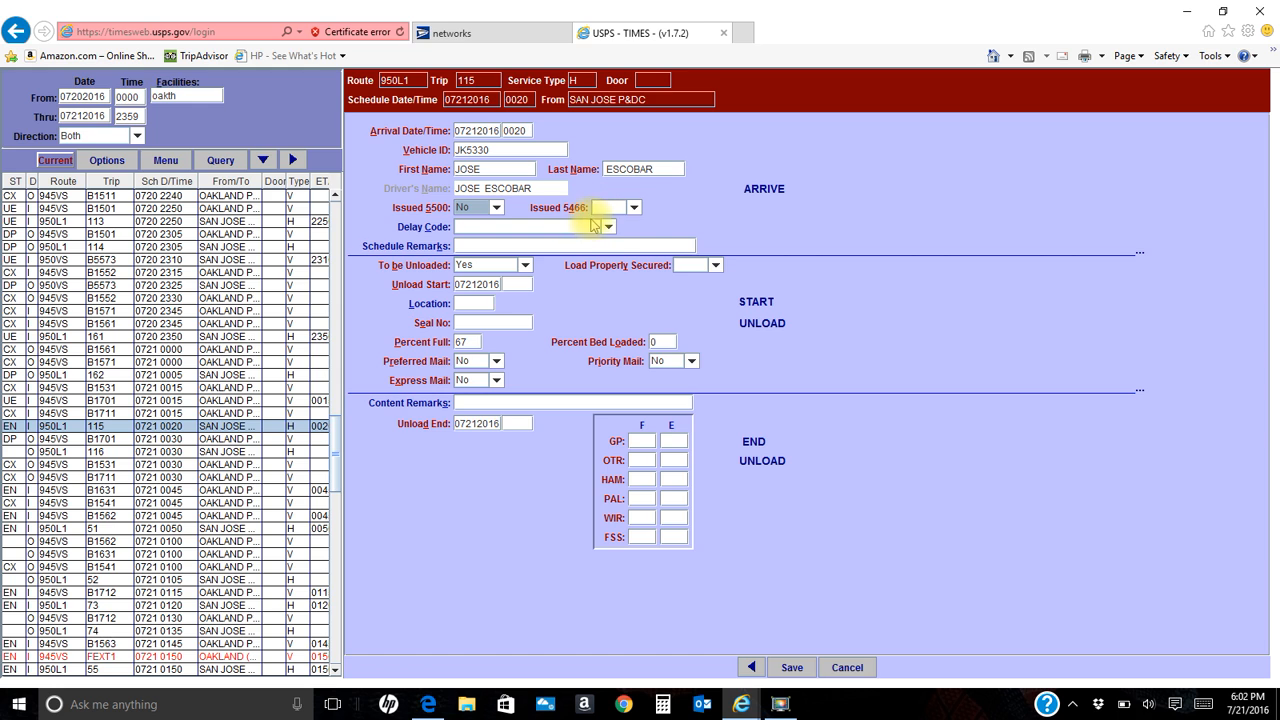
left_click(634, 207)
left_click(620, 238)
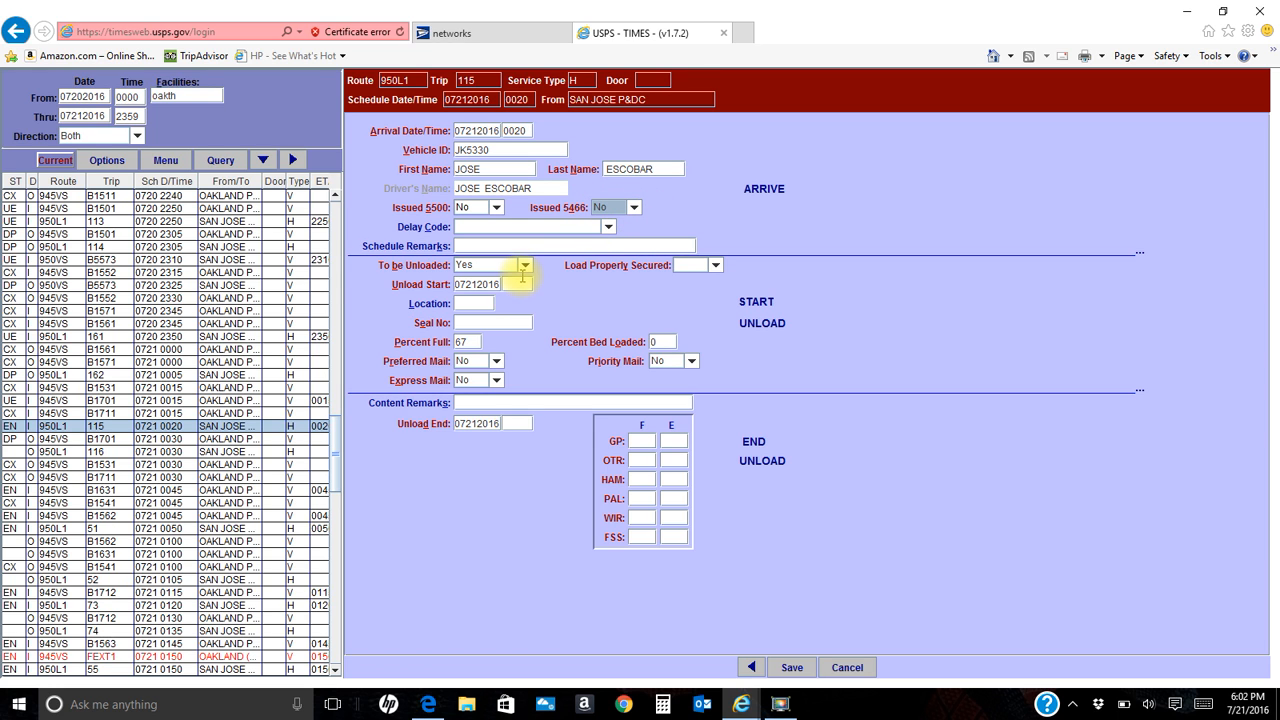
Step: Set Load Properly Secured to Yes and the unload start time to 0020 for trip 115
left_click(715, 265)
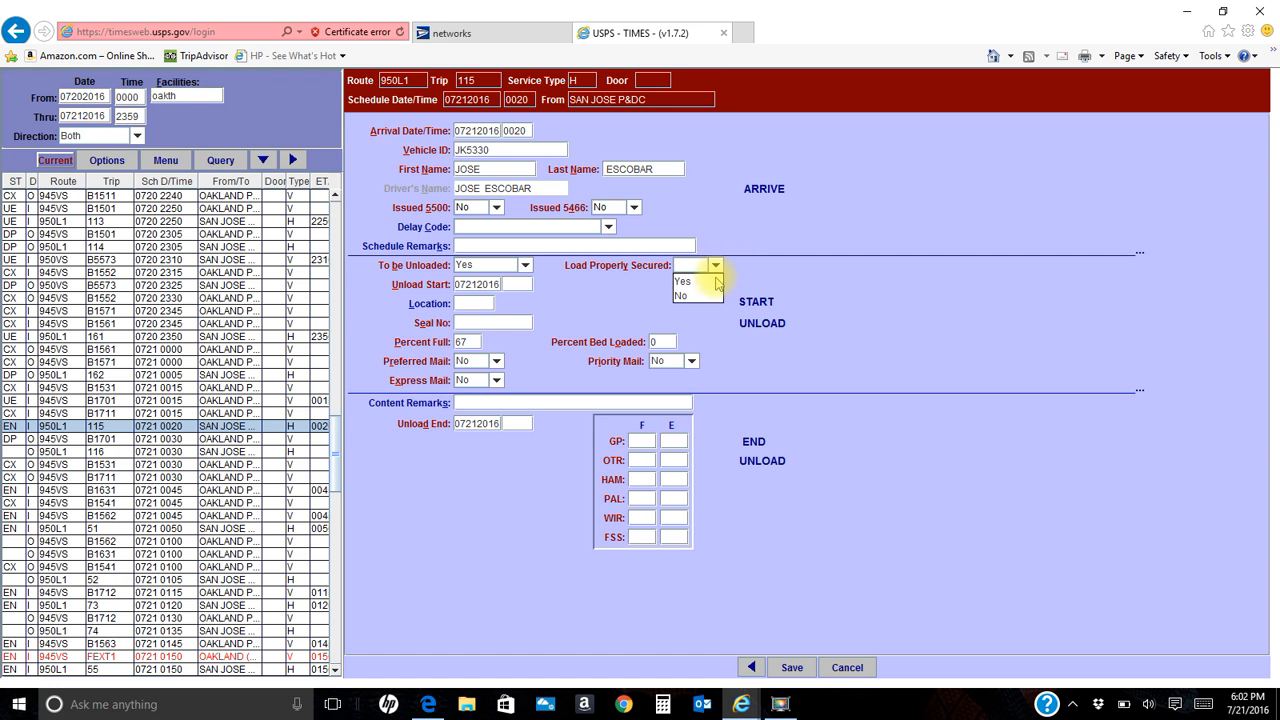
left_click(715, 282)
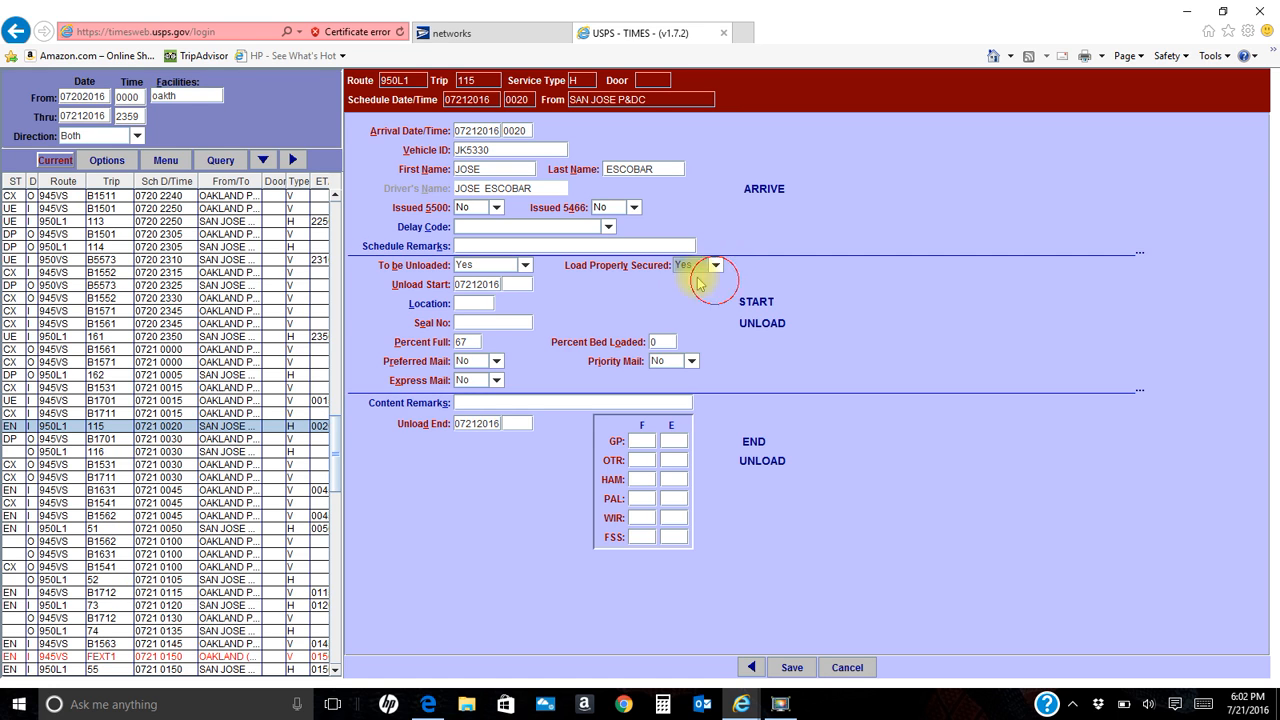
left_click(527, 284)
type("0020")
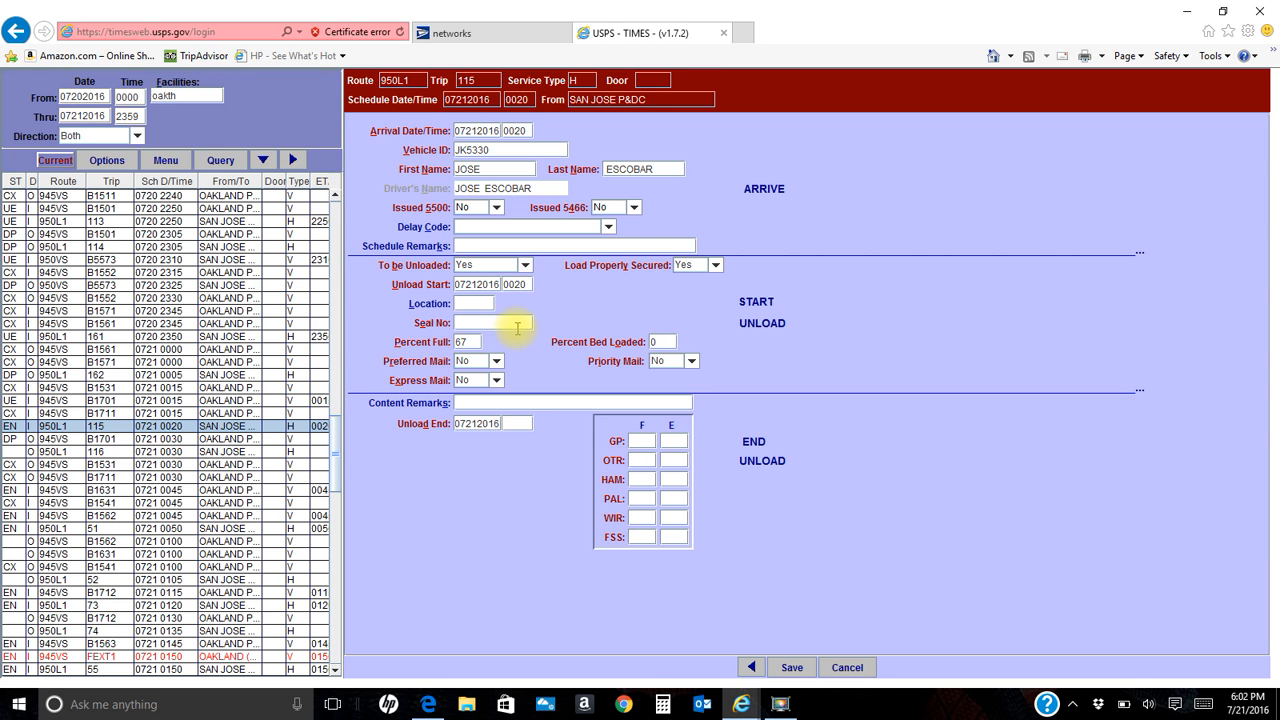
Step: Enter NOT SEALED as the seal number and set Priority Mail to Yes
key("Tab")
key("Tab")
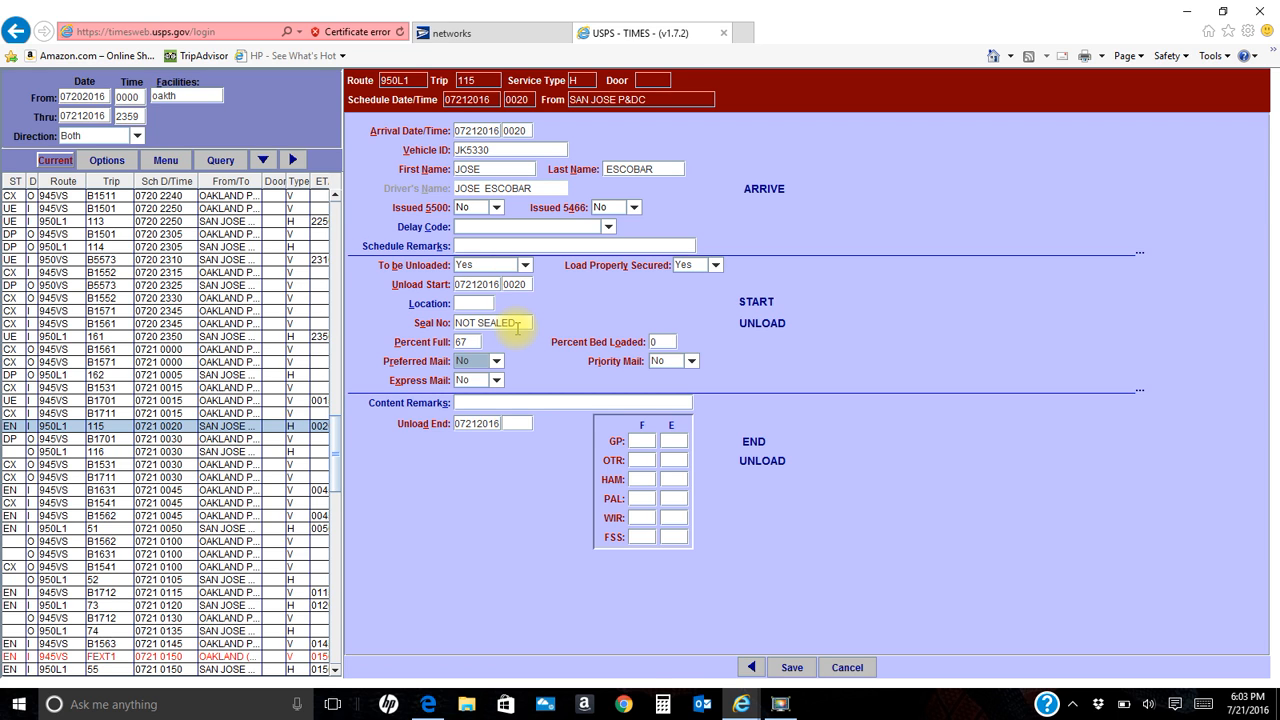
key("Tab")
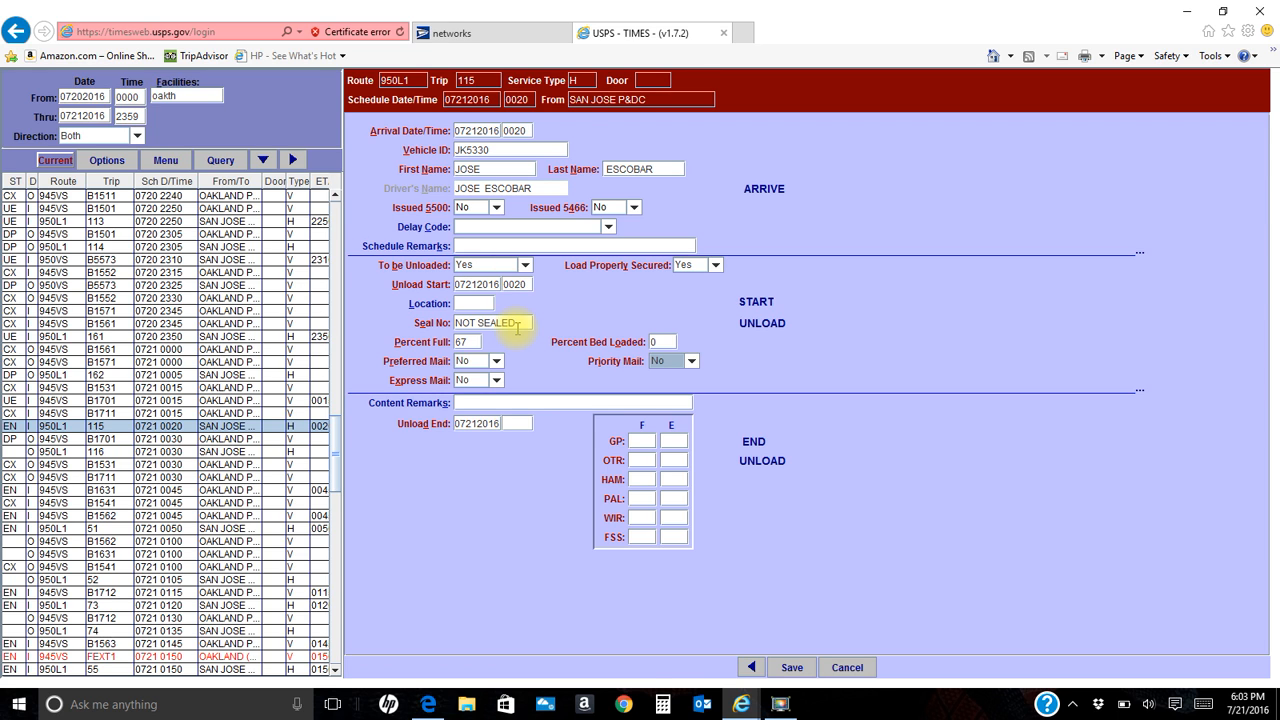
left_click(691, 361)
left_click(670, 378)
key("Tab")
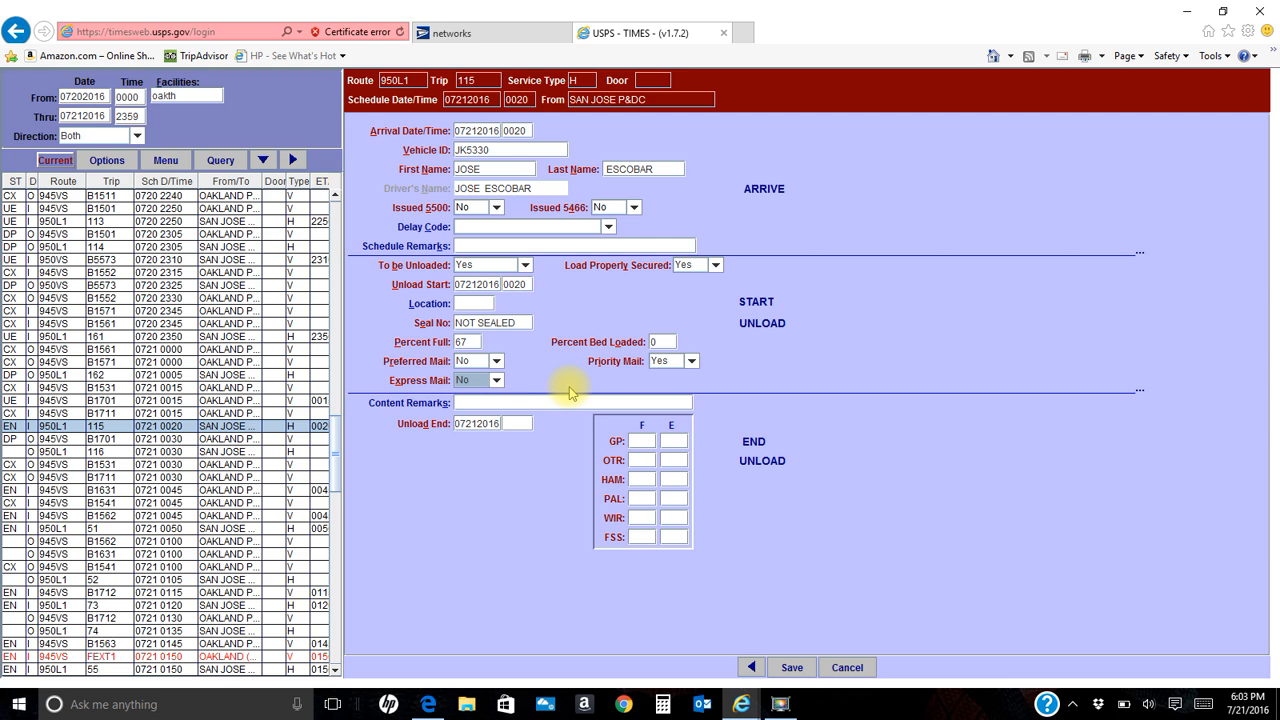
Step: Complete trip 115's unload with end time 0030, 13 full OTR containers and 0 for all other counts, and save all data
key("Tab")
type("0030")
key("Tab")
type("0")
key("Tab")
type("0")
key("Tab")
type("13")
key("Tab")
type("0\t0\t0\t0\t")
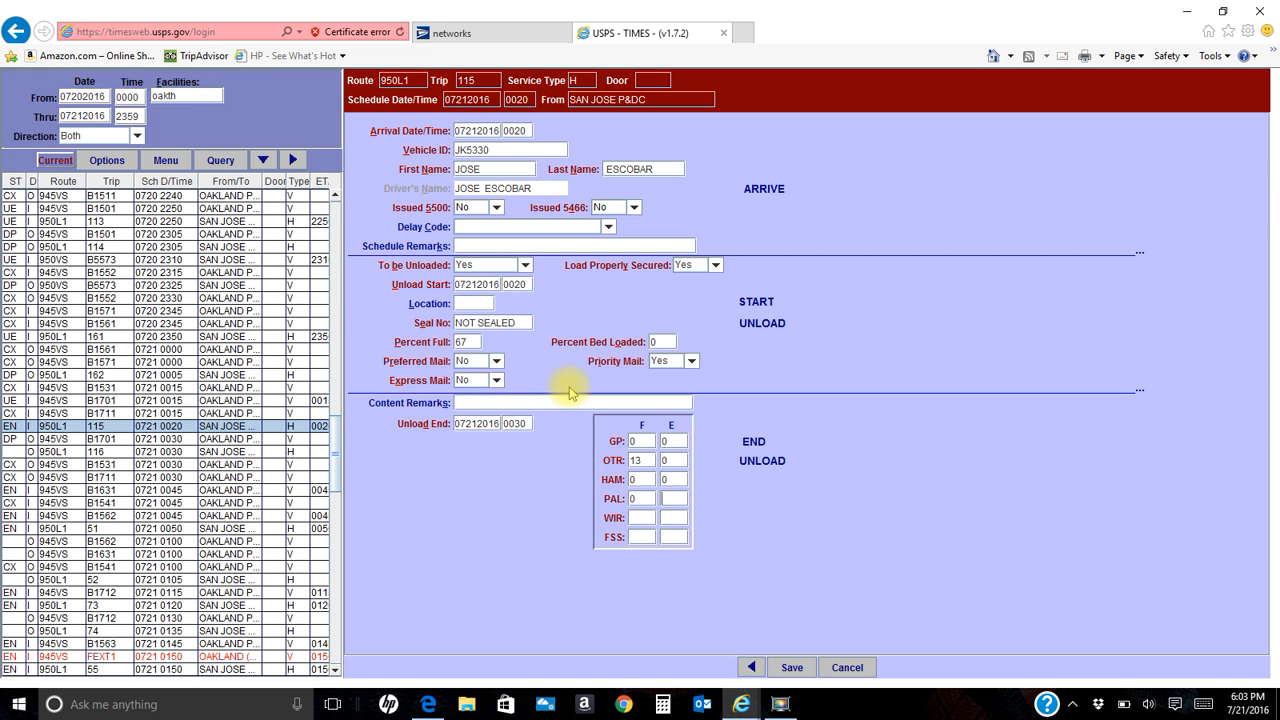
type("0\t0\t0")
key("Tab")
type("0")
key("Tab")
type("0")
left_click(793, 667)
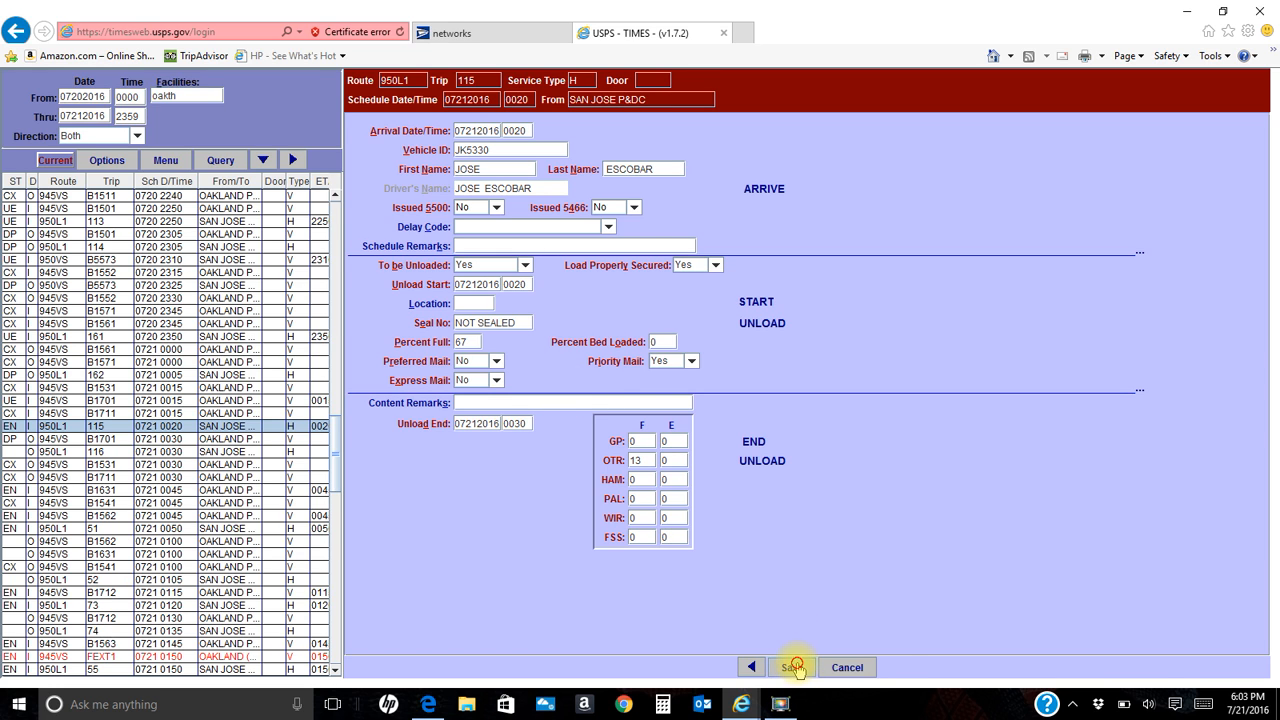
left_click(800, 647)
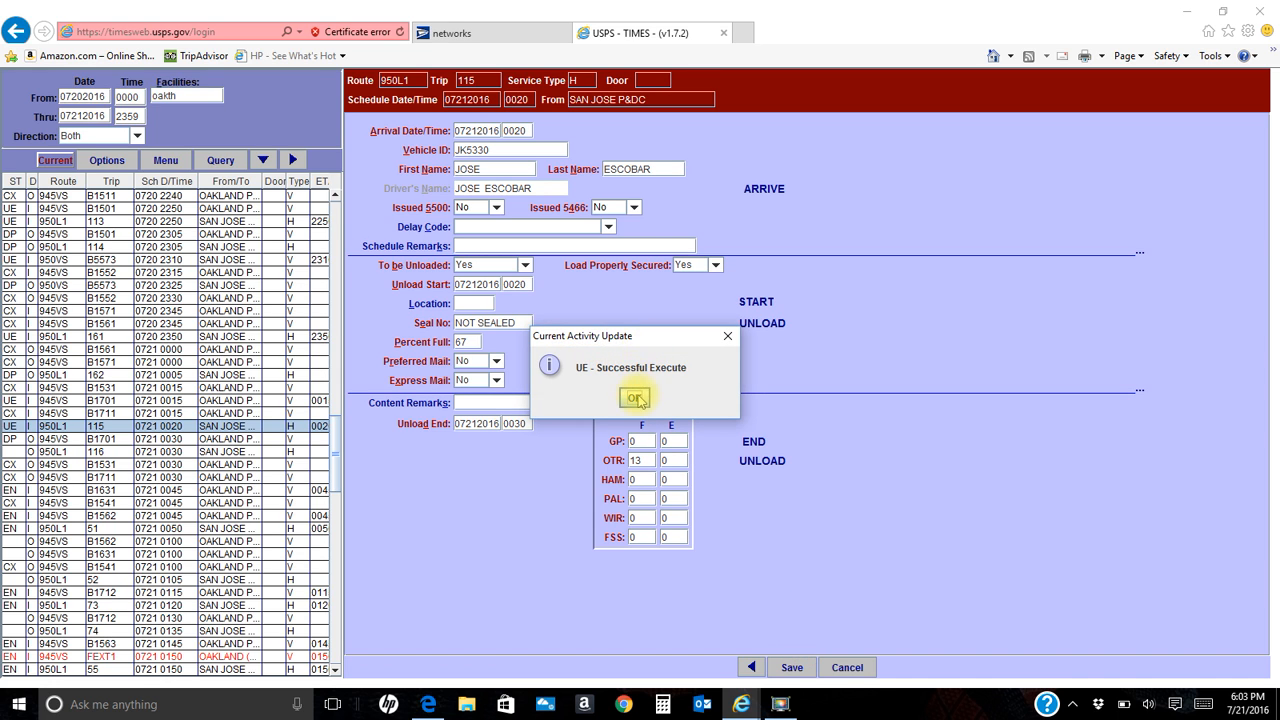
Step: Compare the saved records of inbound and outbound trip B1701 with inbound trip 115 and its outbound counterpart, trip 116
left_click(634, 397)
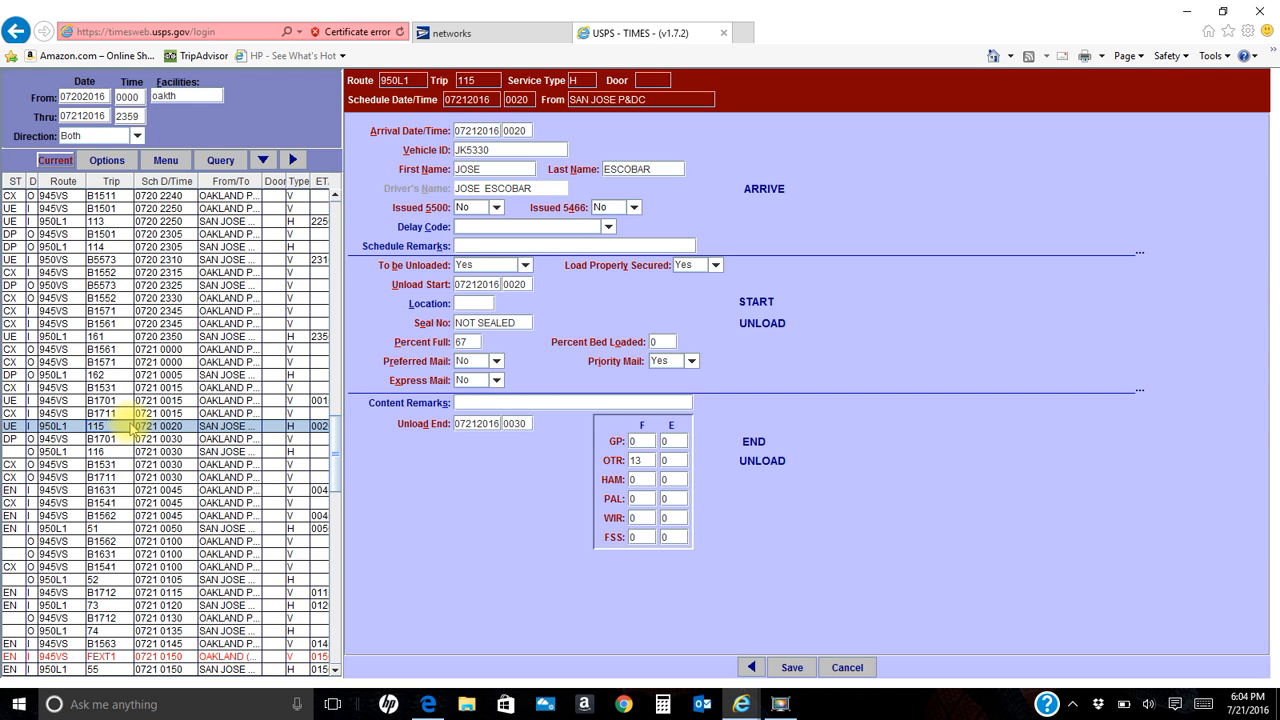
left_click(118, 400)
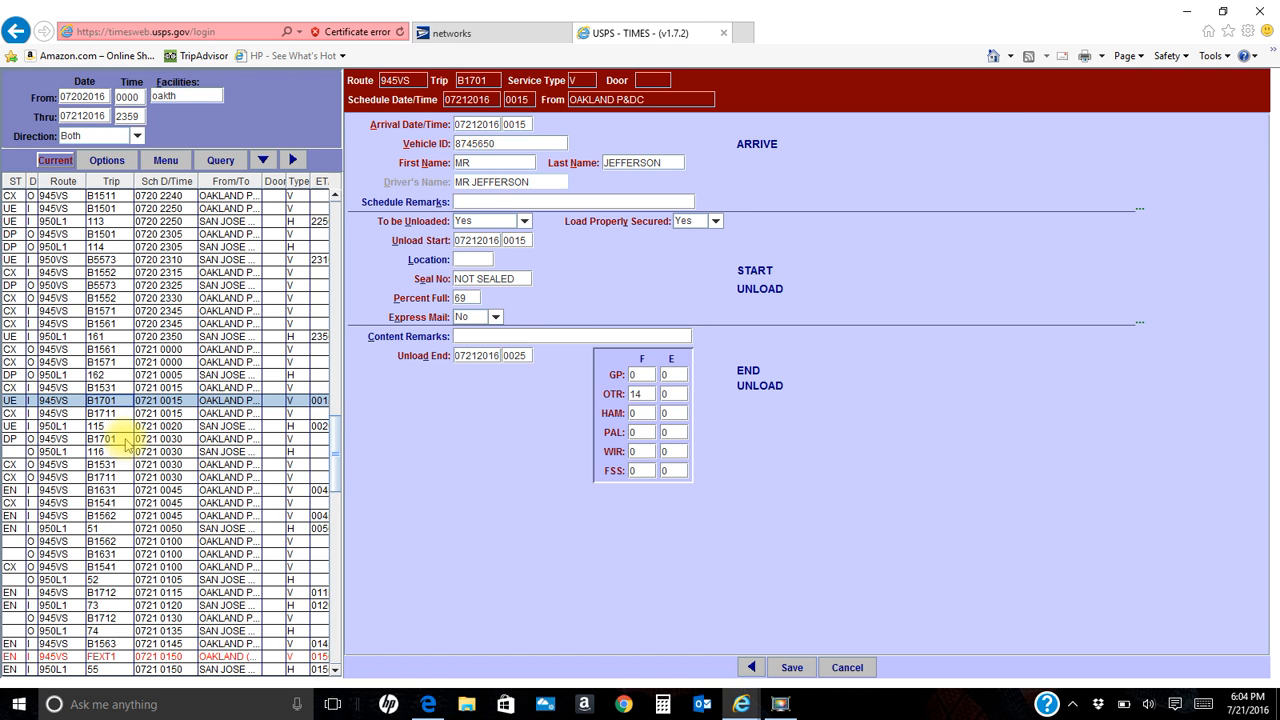
left_click(127, 440)
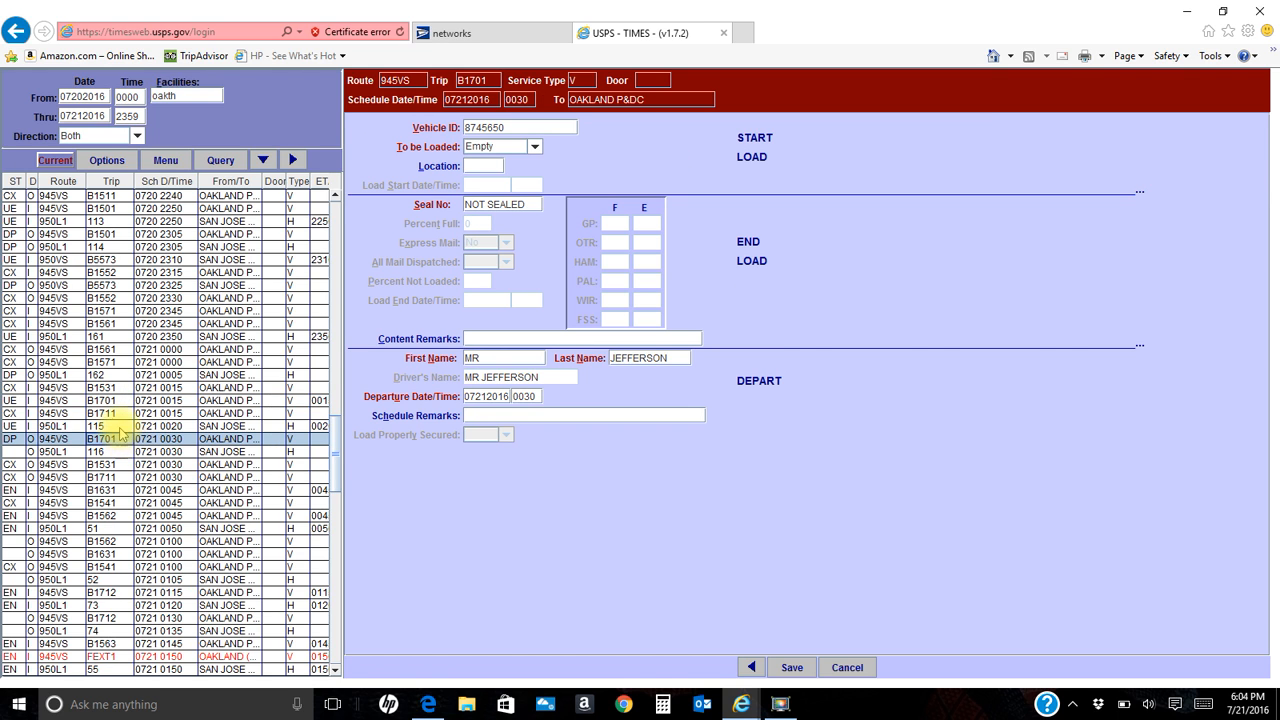
left_click(117, 427)
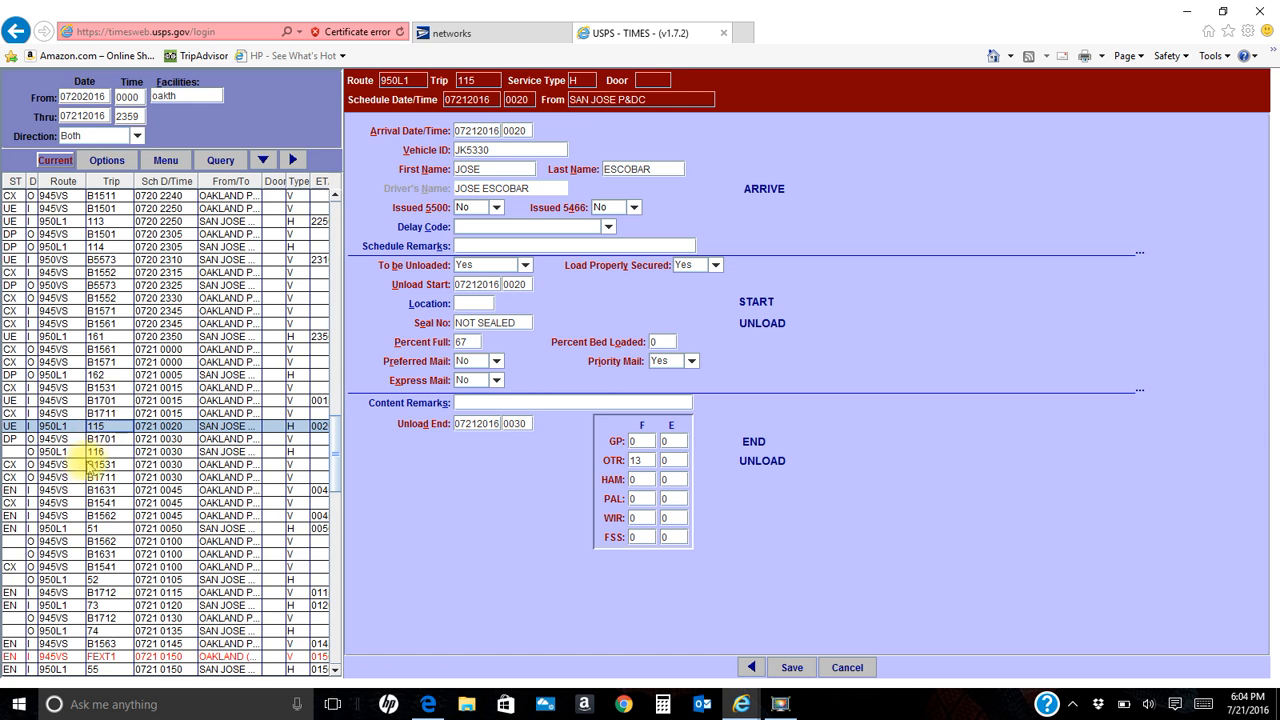
left_click(96, 452)
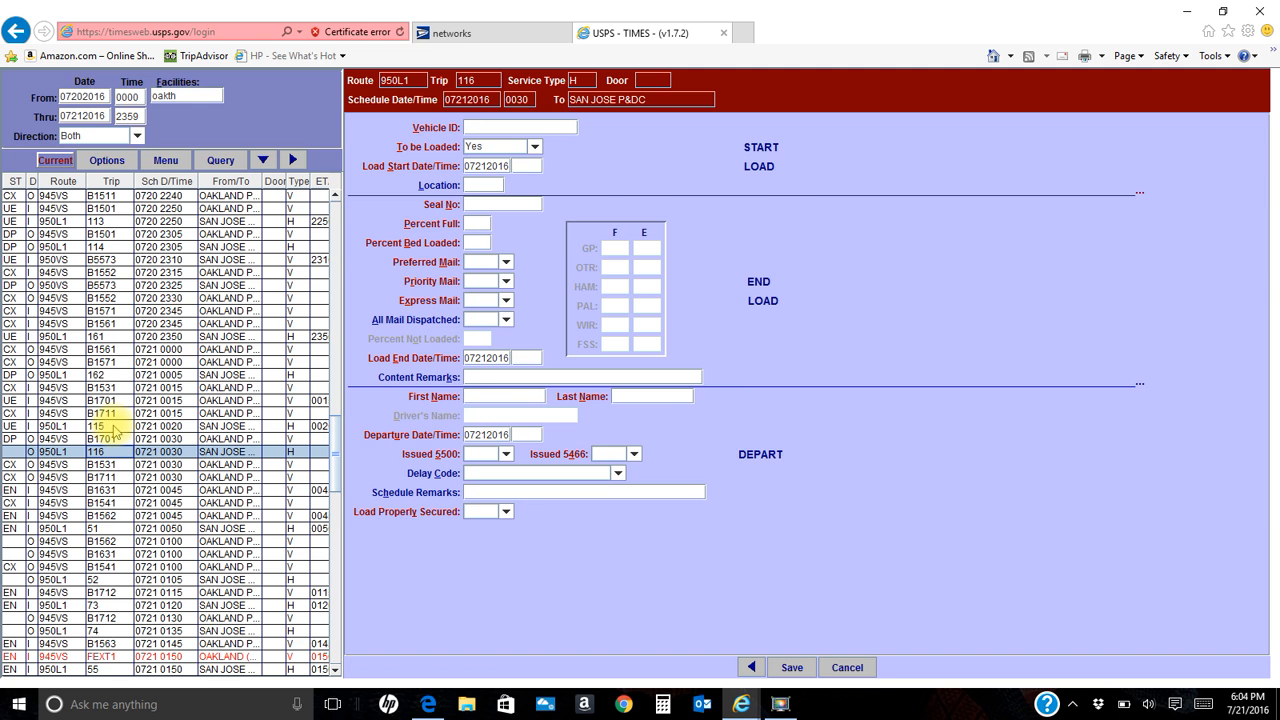
left_click(115, 429)
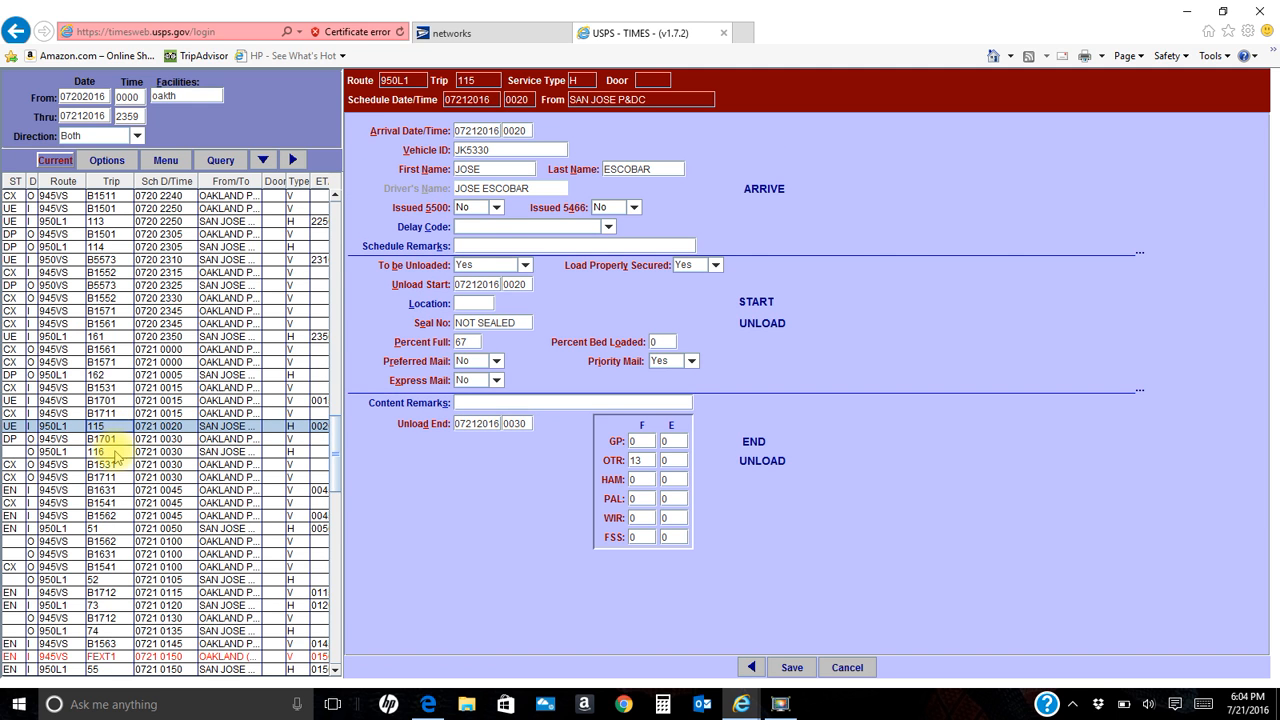
left_click(118, 452)
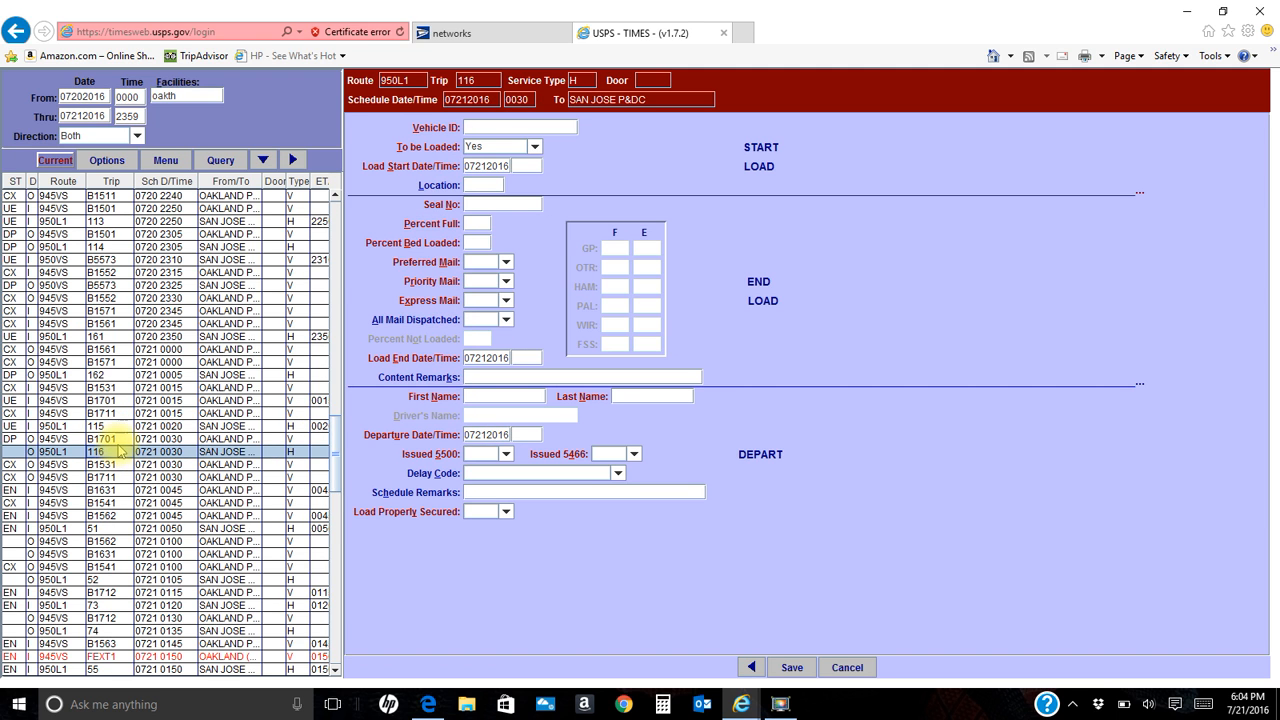
left_click(120, 429)
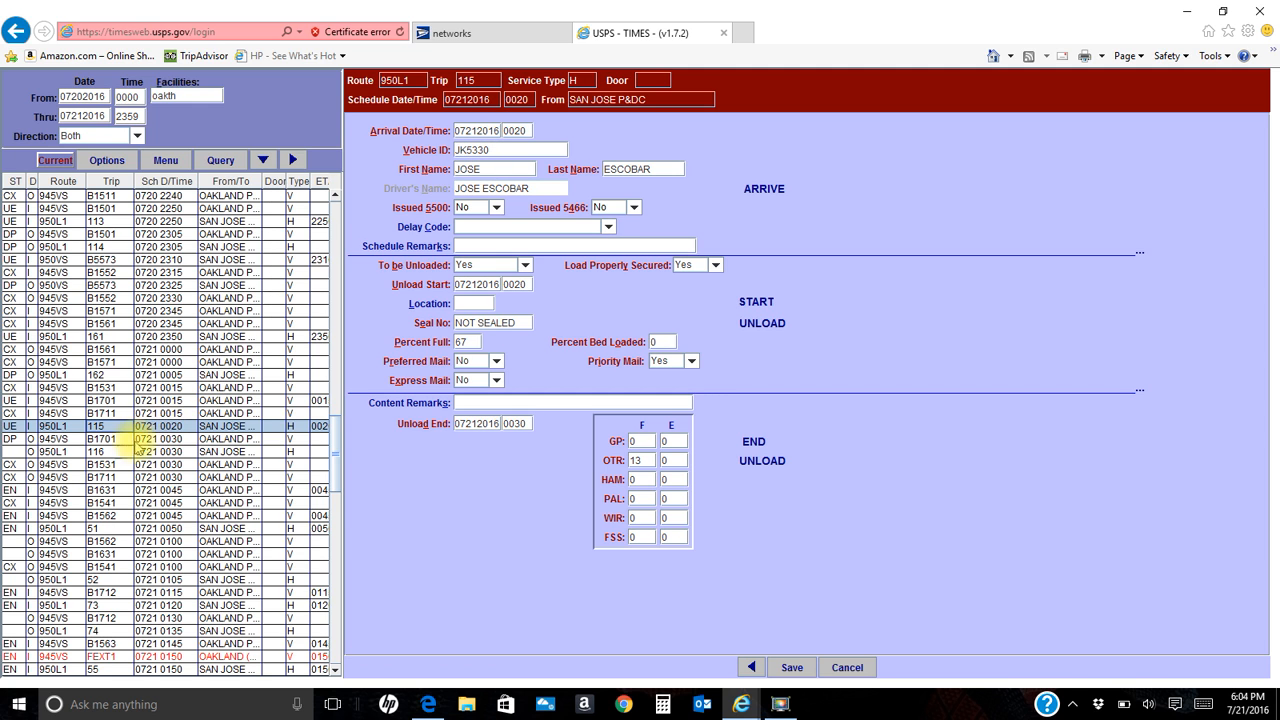
Step: On outbound trip 116 of route 950L1, enter vehicle ID jk5330 and set To be Loaded to Empty
left_click(117, 453)
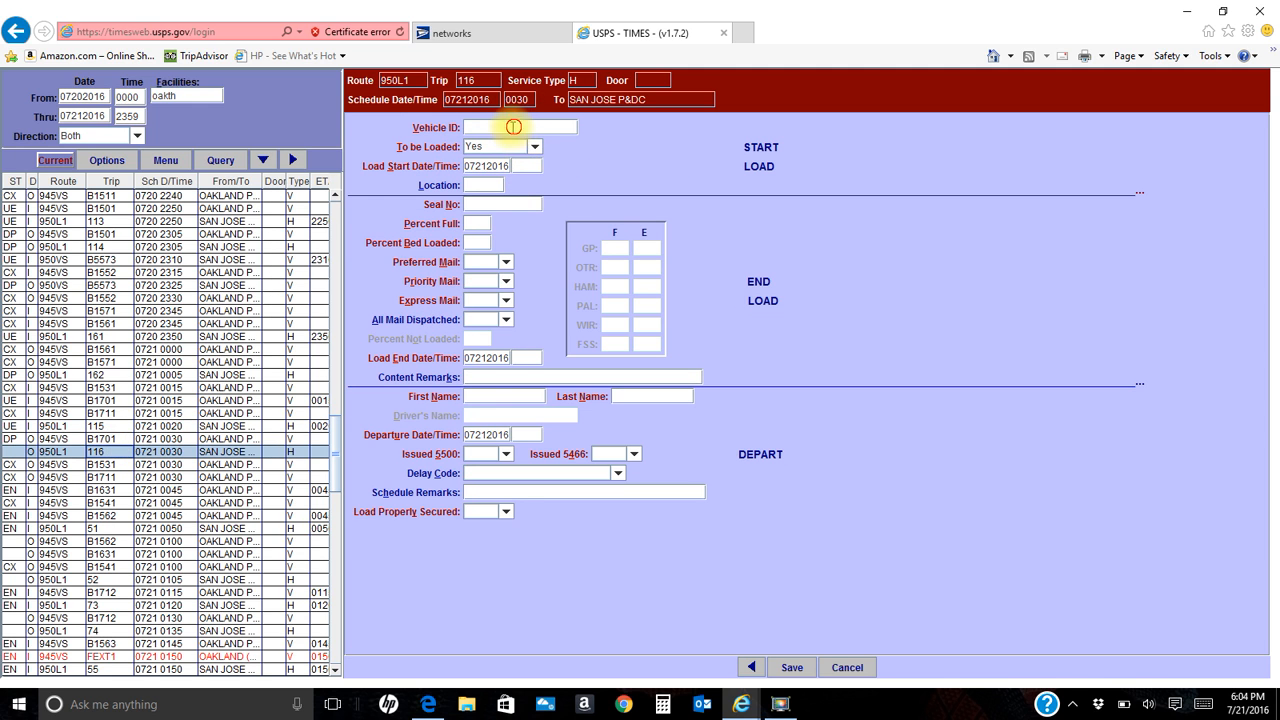
left_click(509, 127)
type("jk5330")
key("Tab")
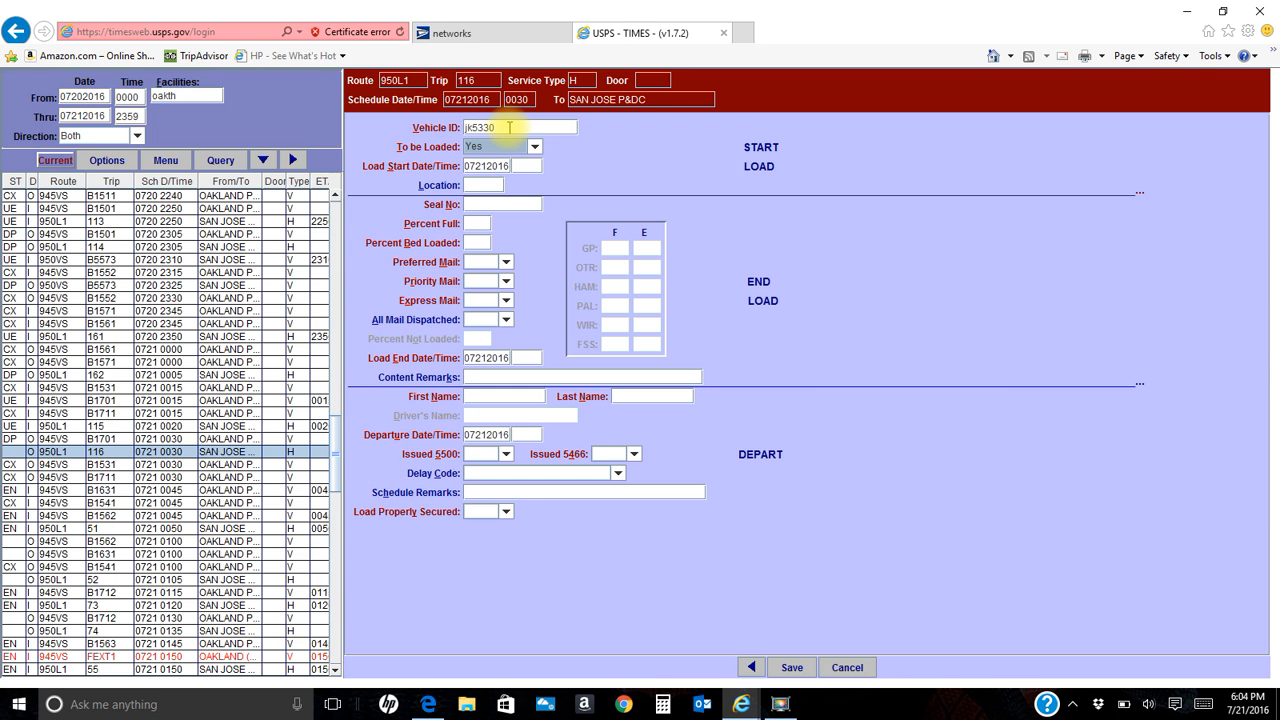
key("alt+Down")
key("Down")
key("Return")
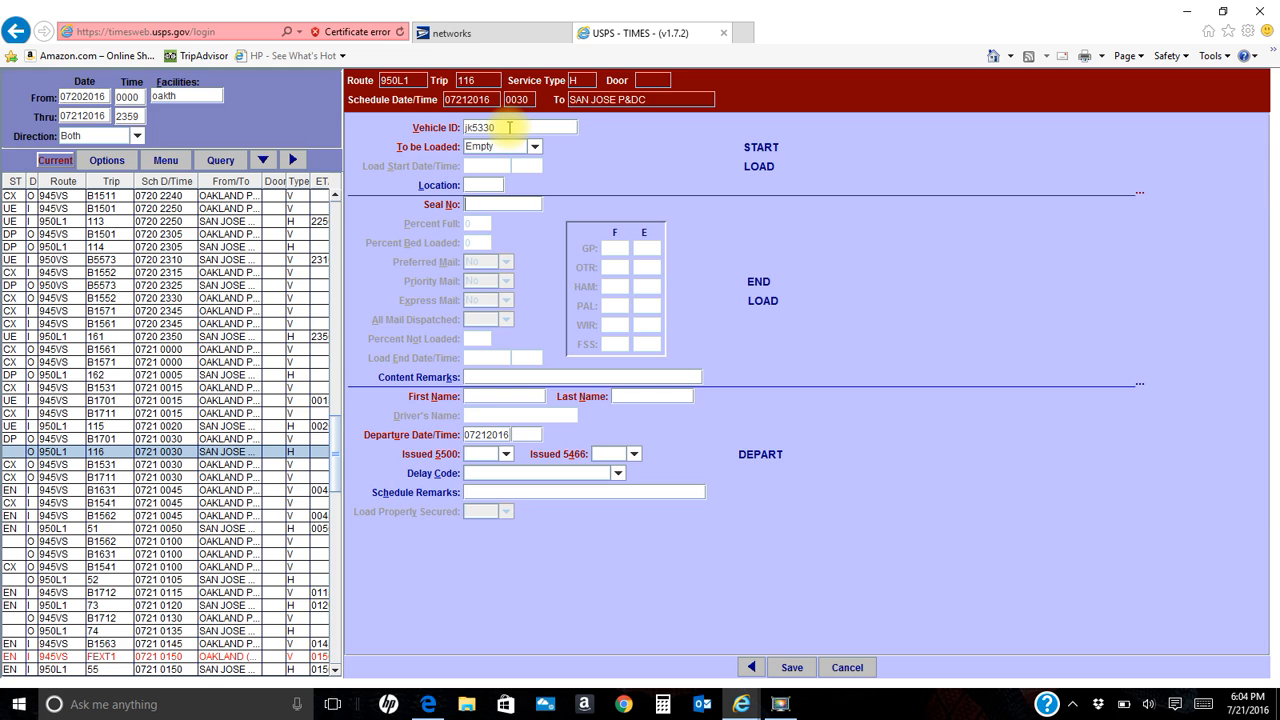
Step: Enter NOT SEALED as trip 116's seal number and fill in the driver's first initial and last name
key("Tab")
key("Tab")
type("escobar")
key("Tab")
key("Tab")
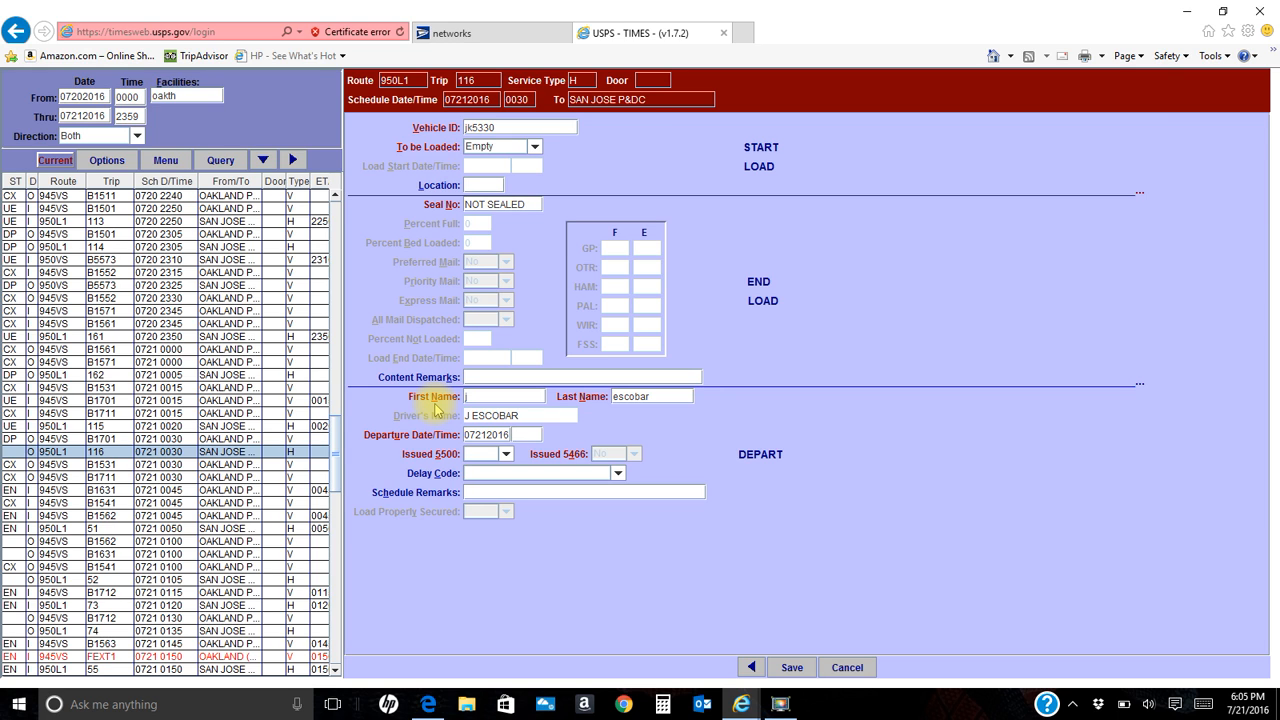
Step: Set trip 116's departure time to 0030 and Issued 5500 to No, and save all data
type("0030")
key("Tab")
key("Down")
key("Down")
key("Down")
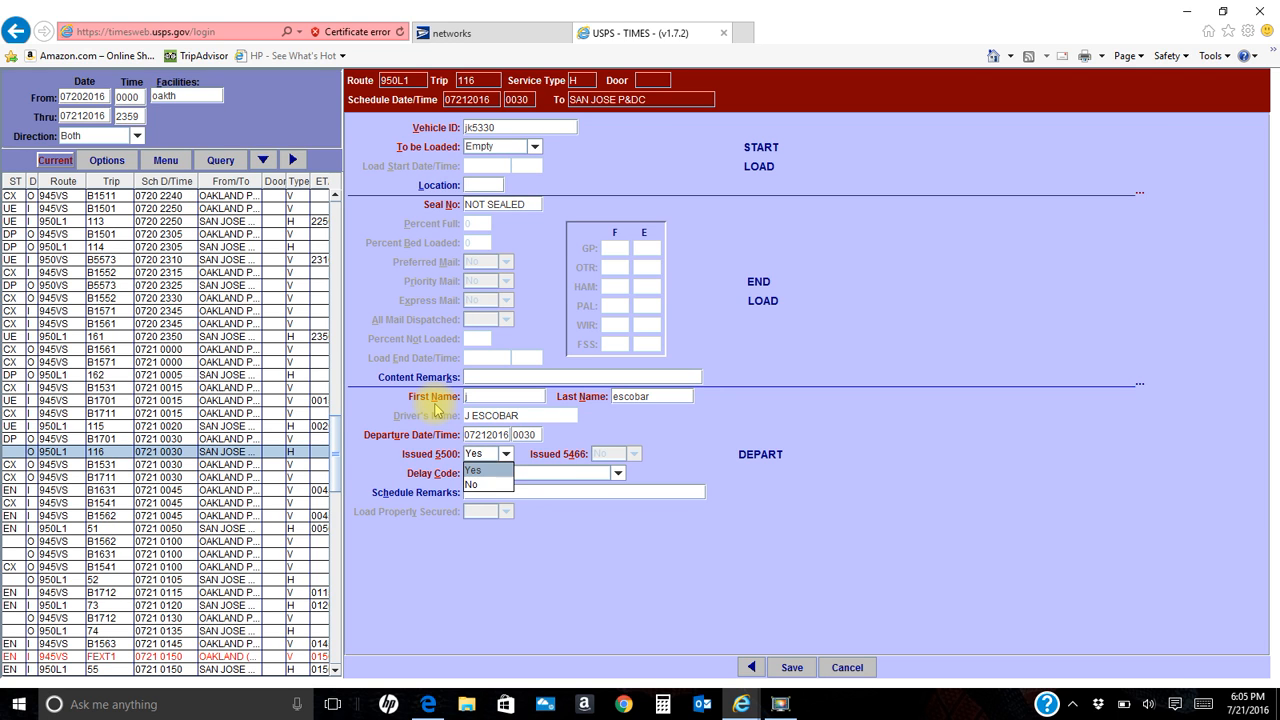
key("Tab")
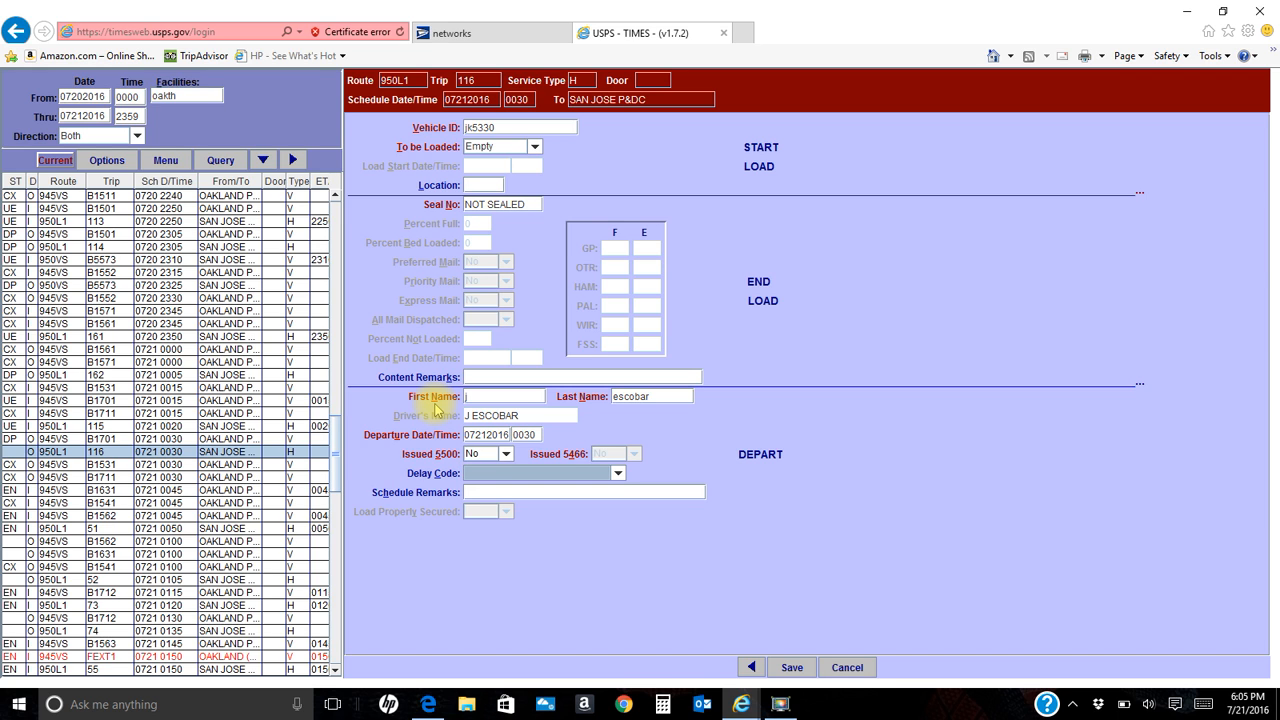
key("Tab")
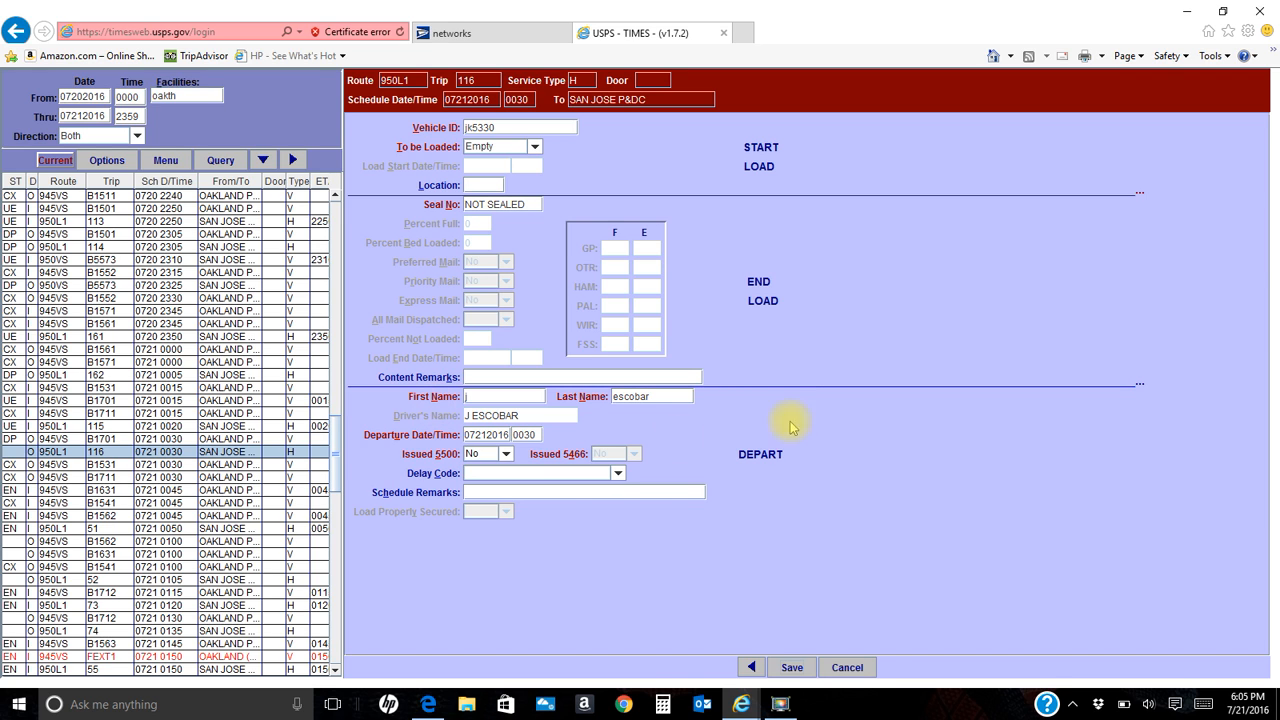
left_click(791, 667)
left_click(808, 649)
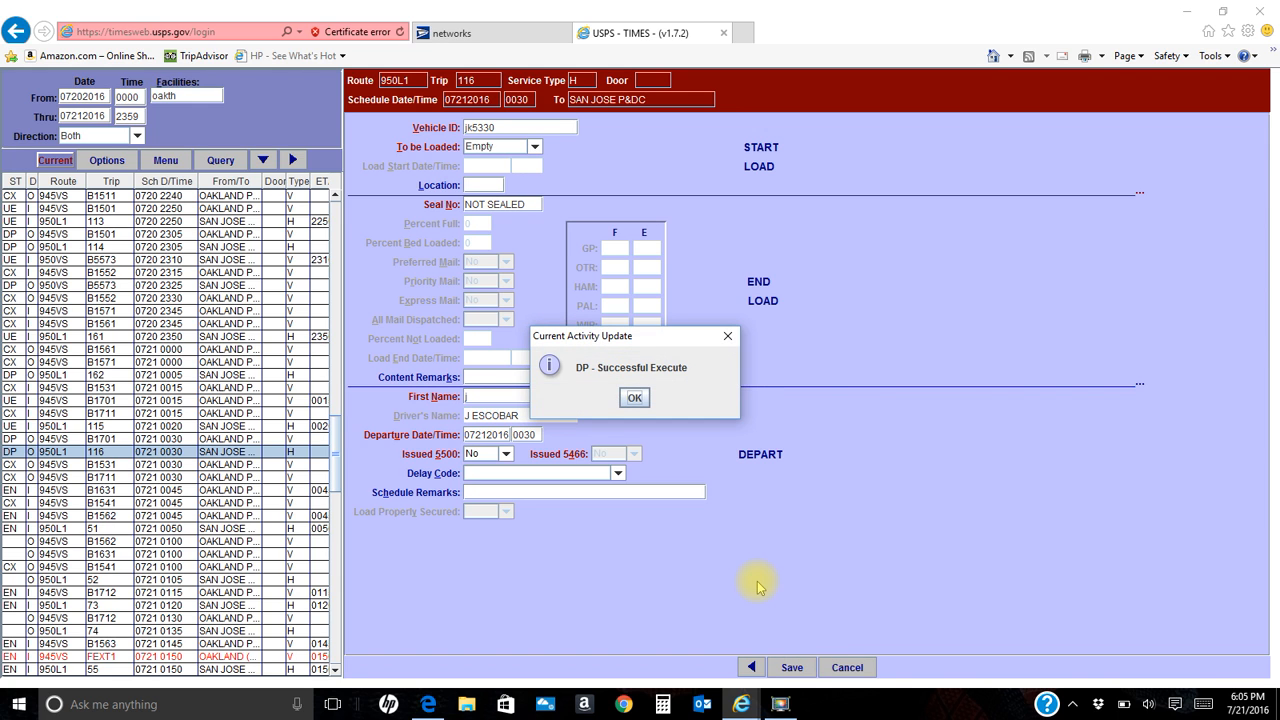
left_click(634, 397)
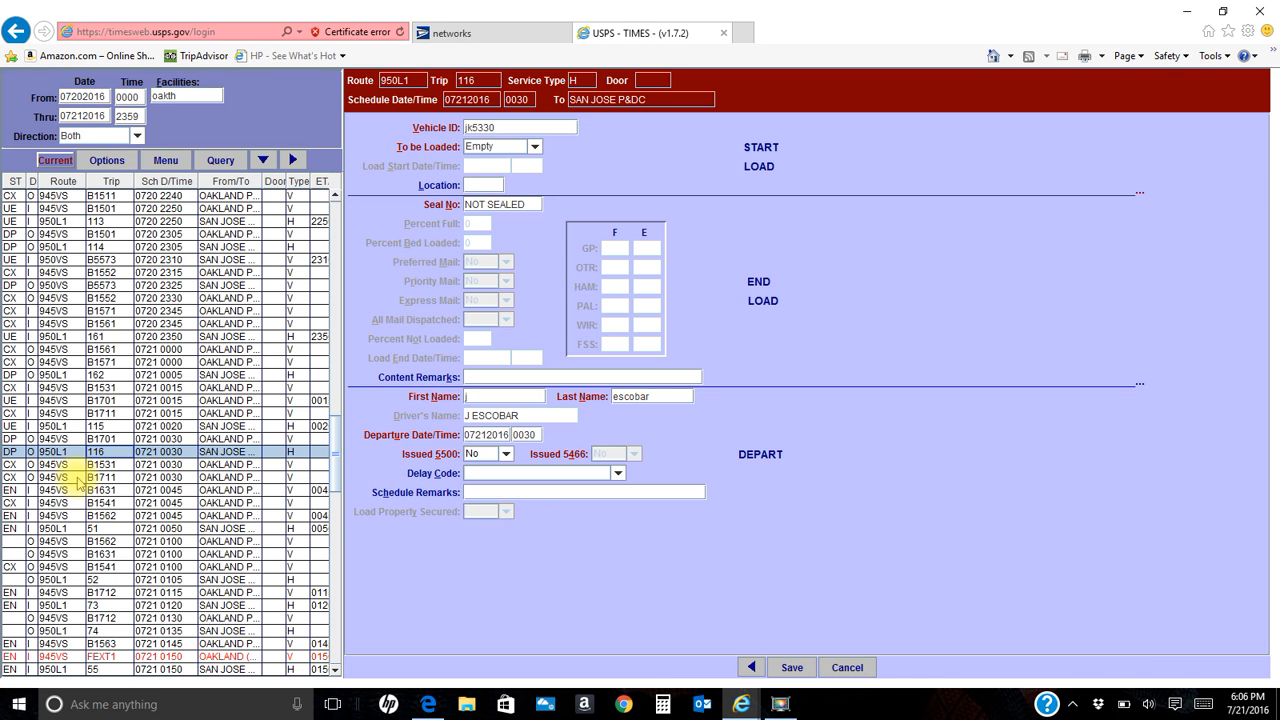
Step: On inbound trip B1631 scheduled at 0045, enter arrival time 0050 and the schedule remark late
scroll(305, 350, "down", 2)
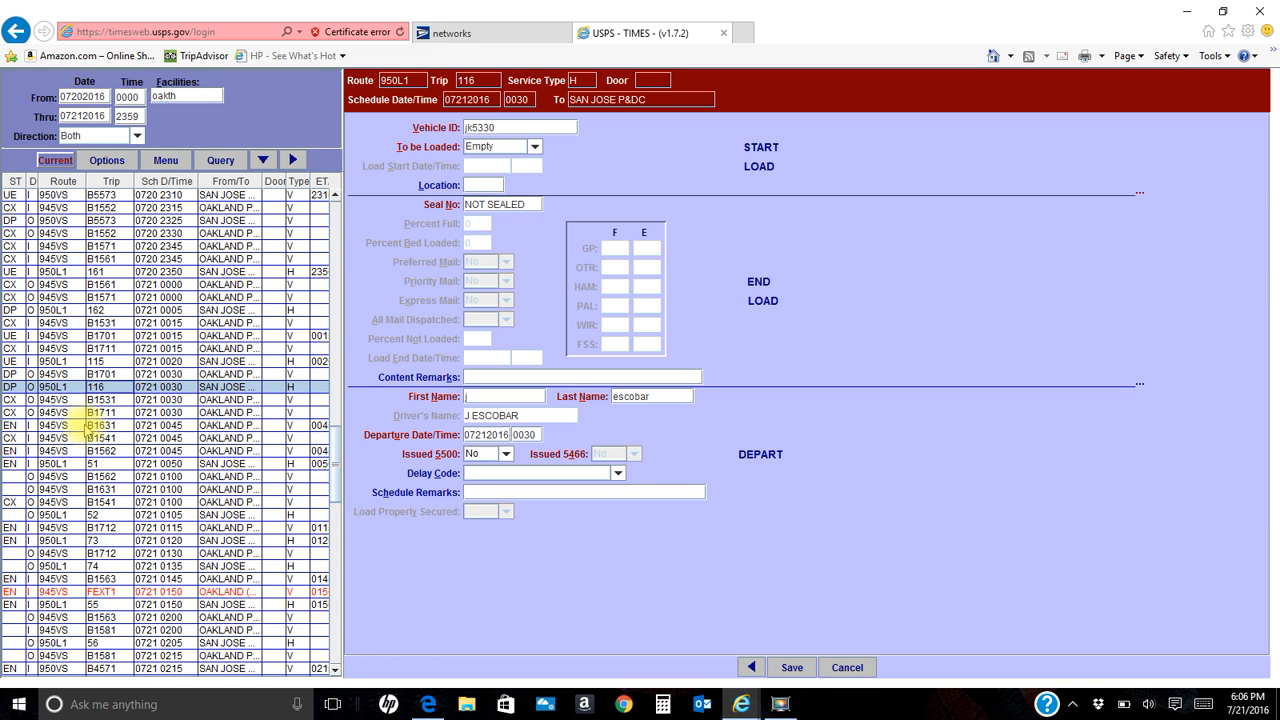
left_click(90, 428)
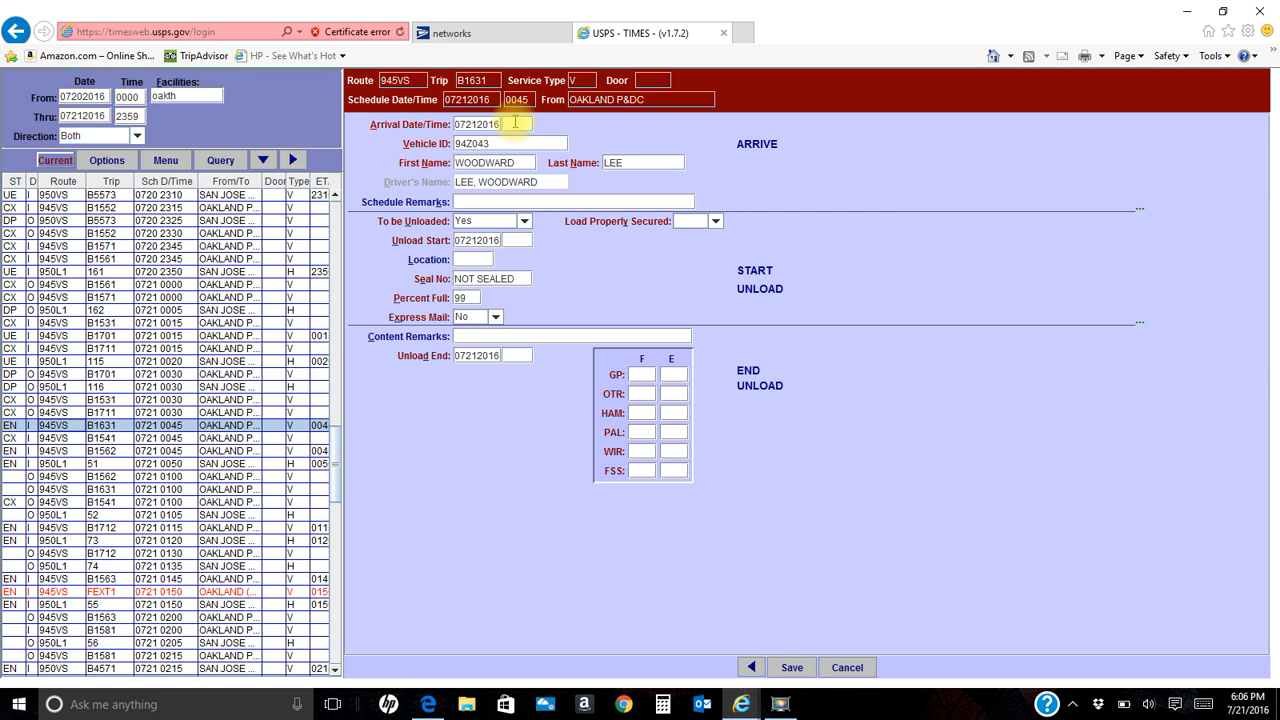
left_click(517, 124)
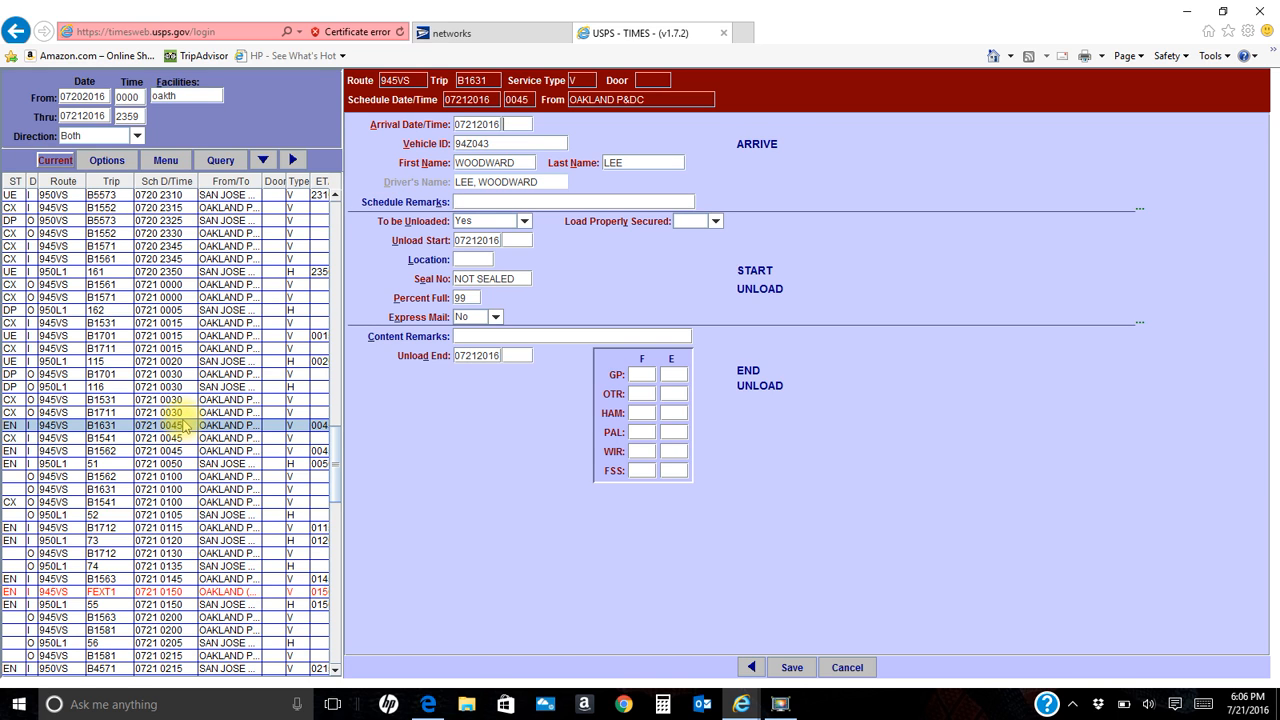
left_click(517, 126)
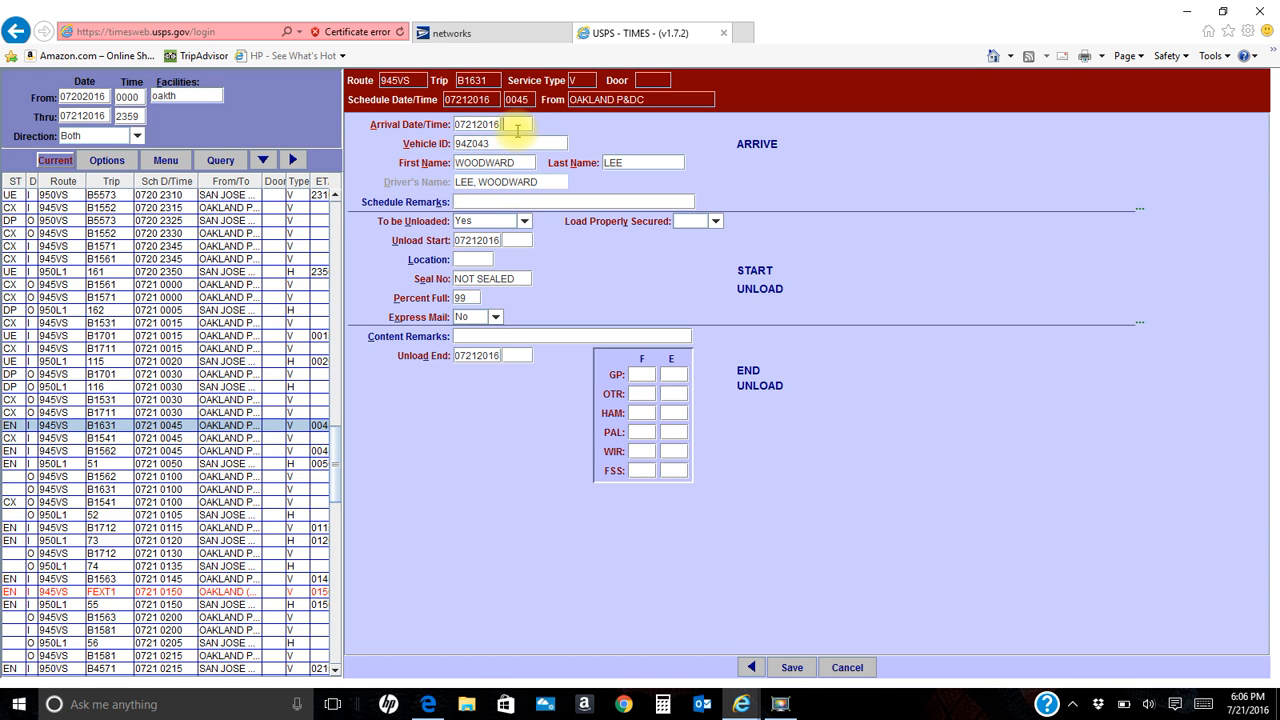
type("0060")
key("Tab")
key("Tab")
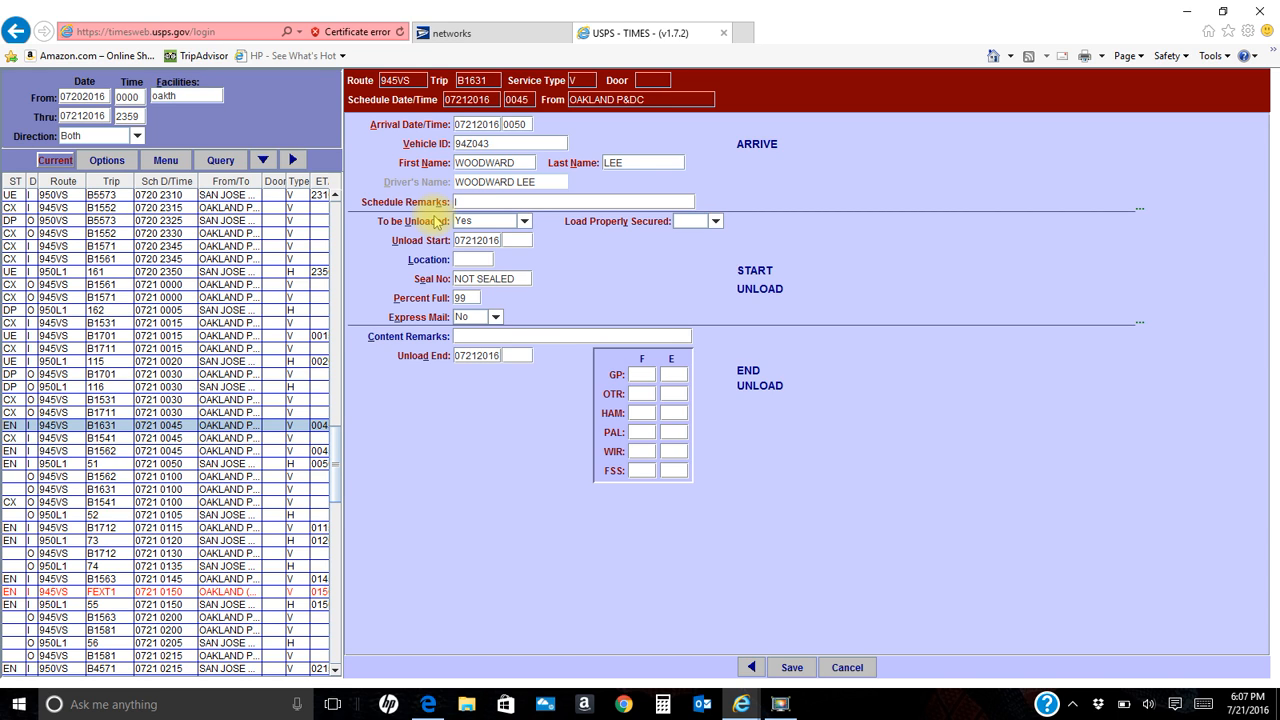
type("late")
key("Tab")
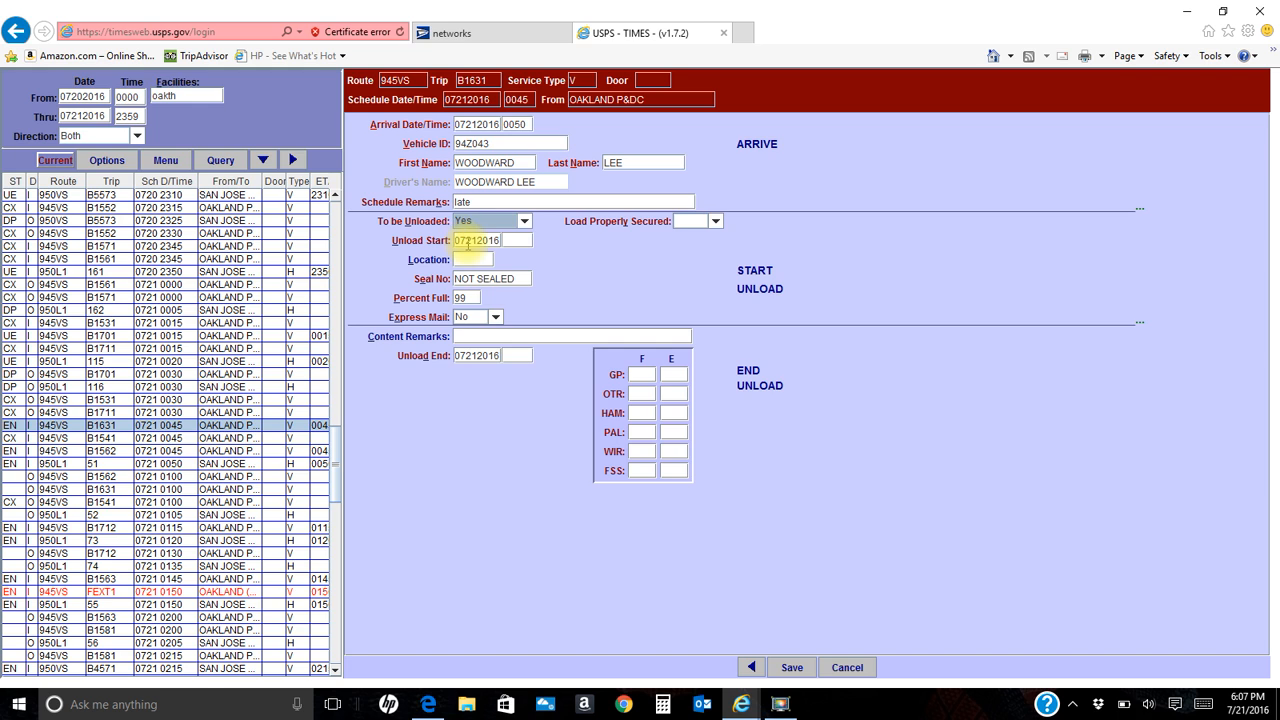
Step: Set Load Properly Secured to Yes and the unload start time to 0050 for inbound trip B1631
left_click(714, 222)
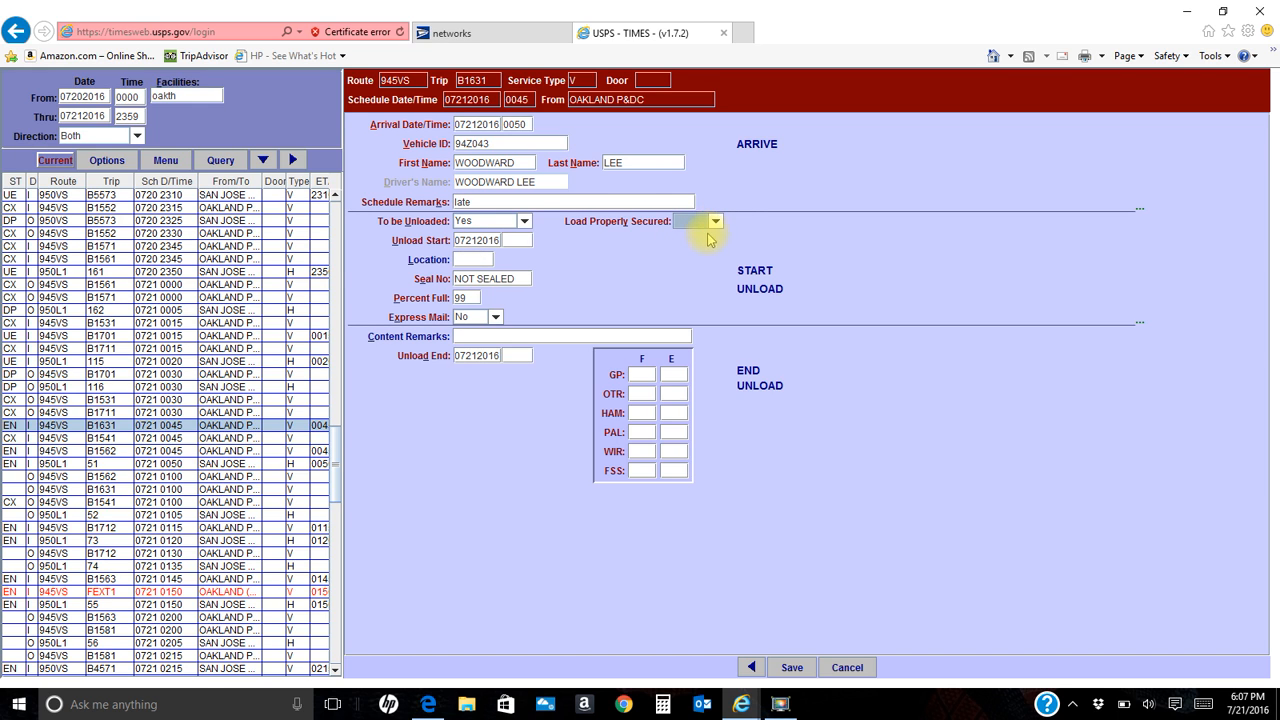
left_click(714, 222)
left_click(698, 242)
left_click(522, 240)
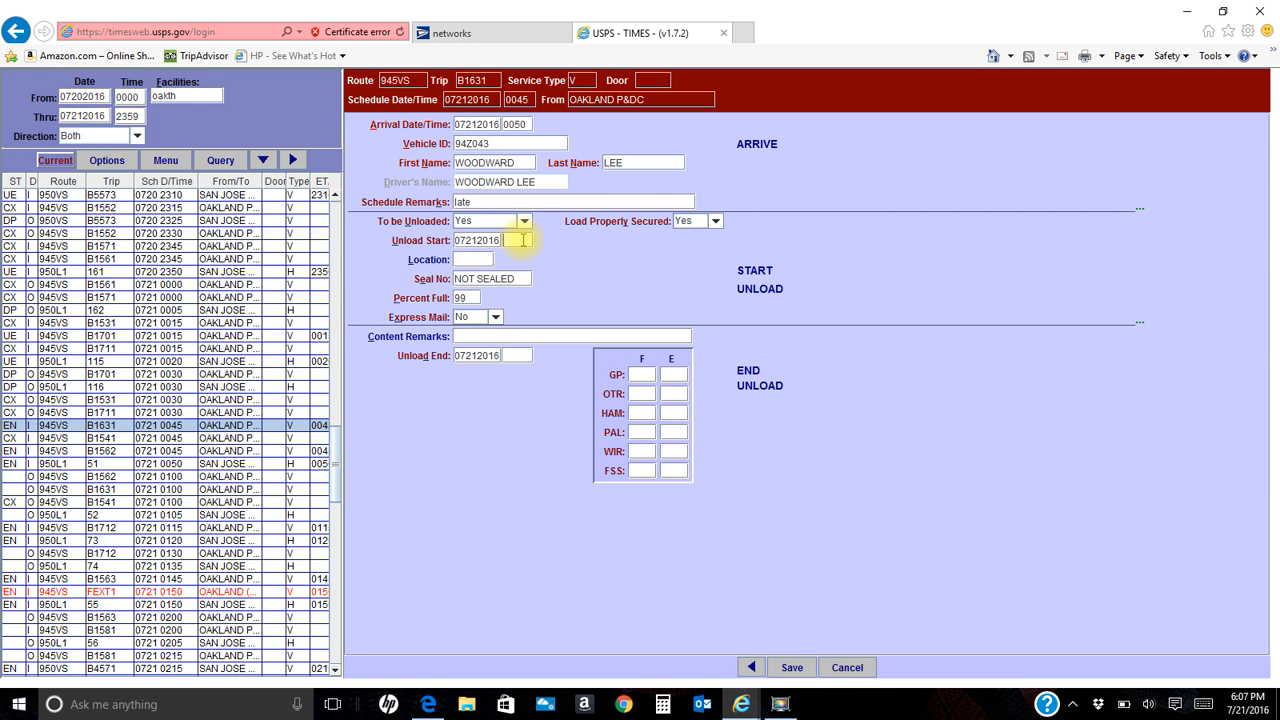
type("0050")
Step: Set inbound trip B1631's percent full to 100 and its unload end time to 0100
key("Tab")
key("Tab")
key("Tab")
key("BackSpace")
key("BackSpace")
type("100")
key("Tab")
key("Tab")
type("0100")
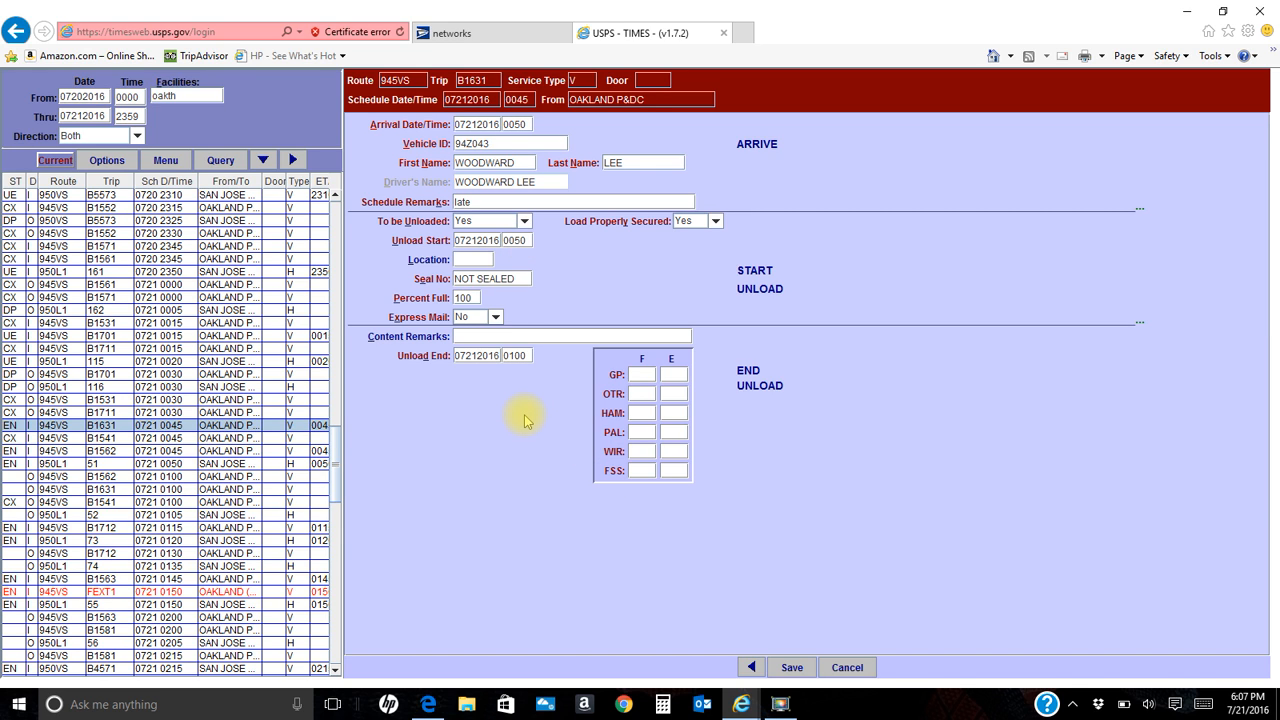
Step: Enter 20 full OTR containers and 0 for all other counts on inbound trip B1631, and save all data
key("Tab")
type("0")
key("Tab")
type("0")
key("Tab")
type("20")
key("Tab")
type("0\t0\t0")
key("Tab")
type("0")
key("Tab")
type("0\t0\t0\t0\t0")
left_click(790, 667)
left_click(806, 648)
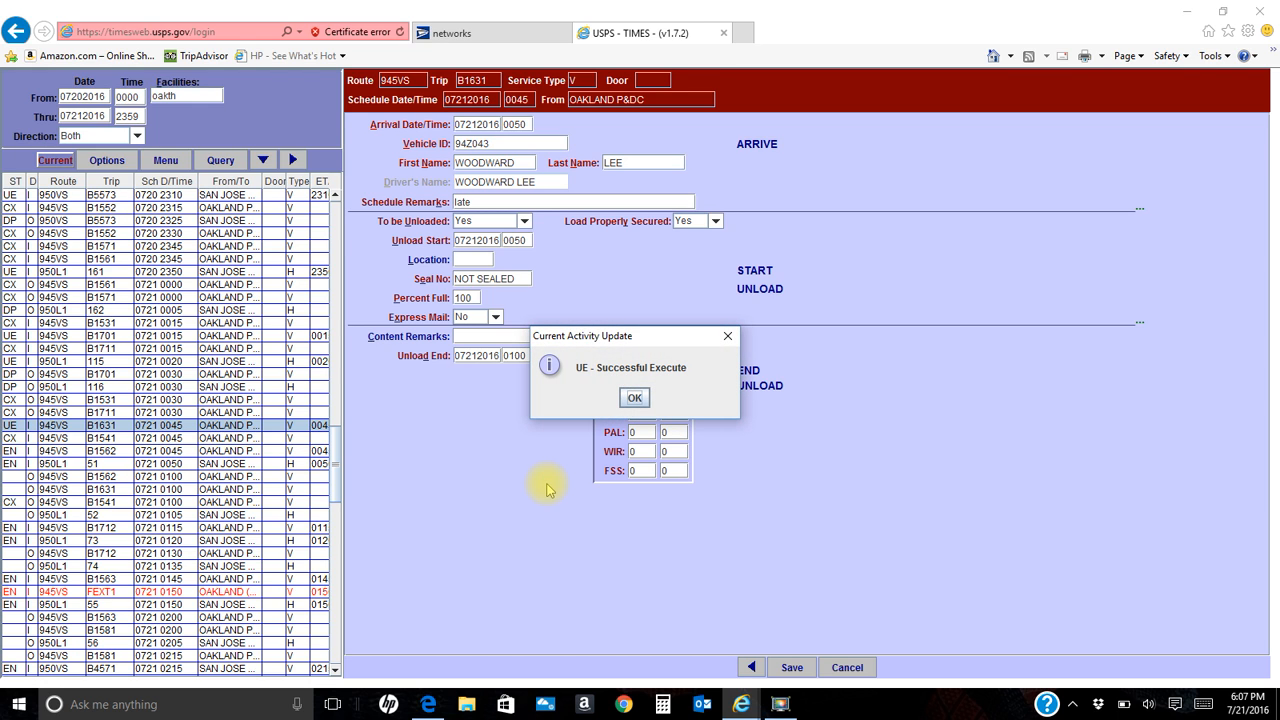
left_click(634, 397)
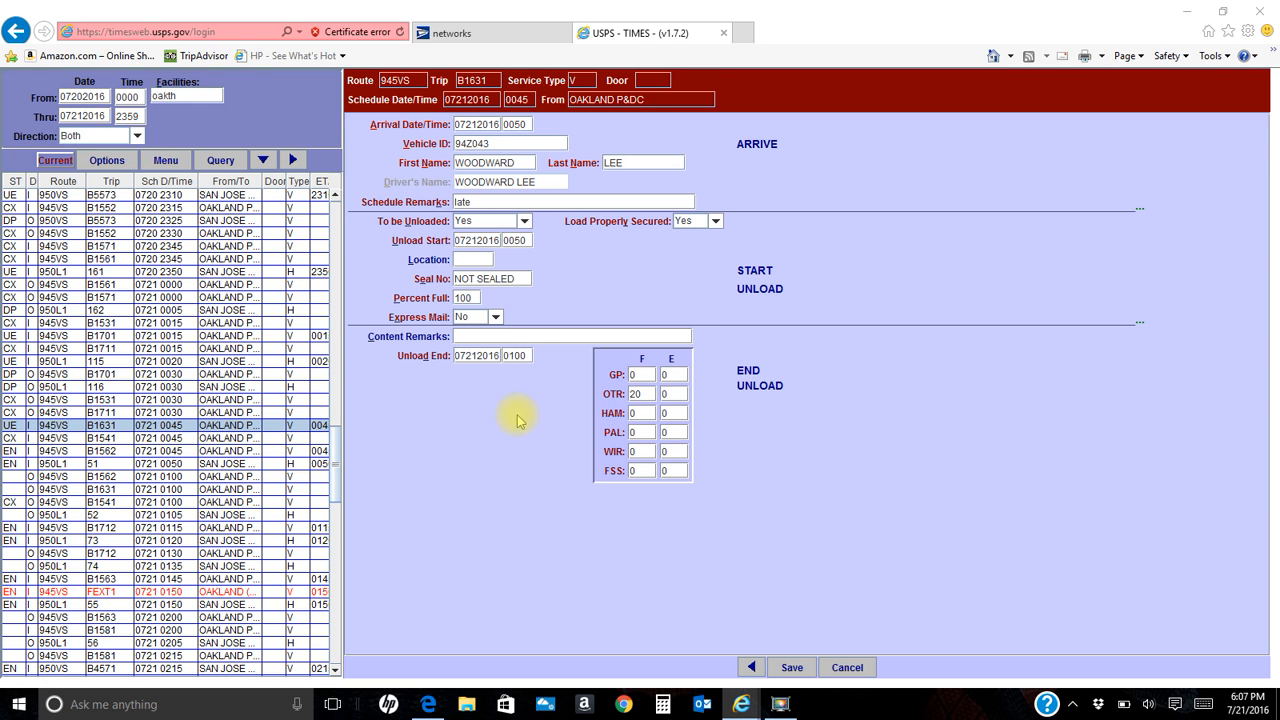
Step: On outbound trip B1631 scheduled at 0100, set To be Loaded to Empty and the departure time to 0105
left_click(117, 490)
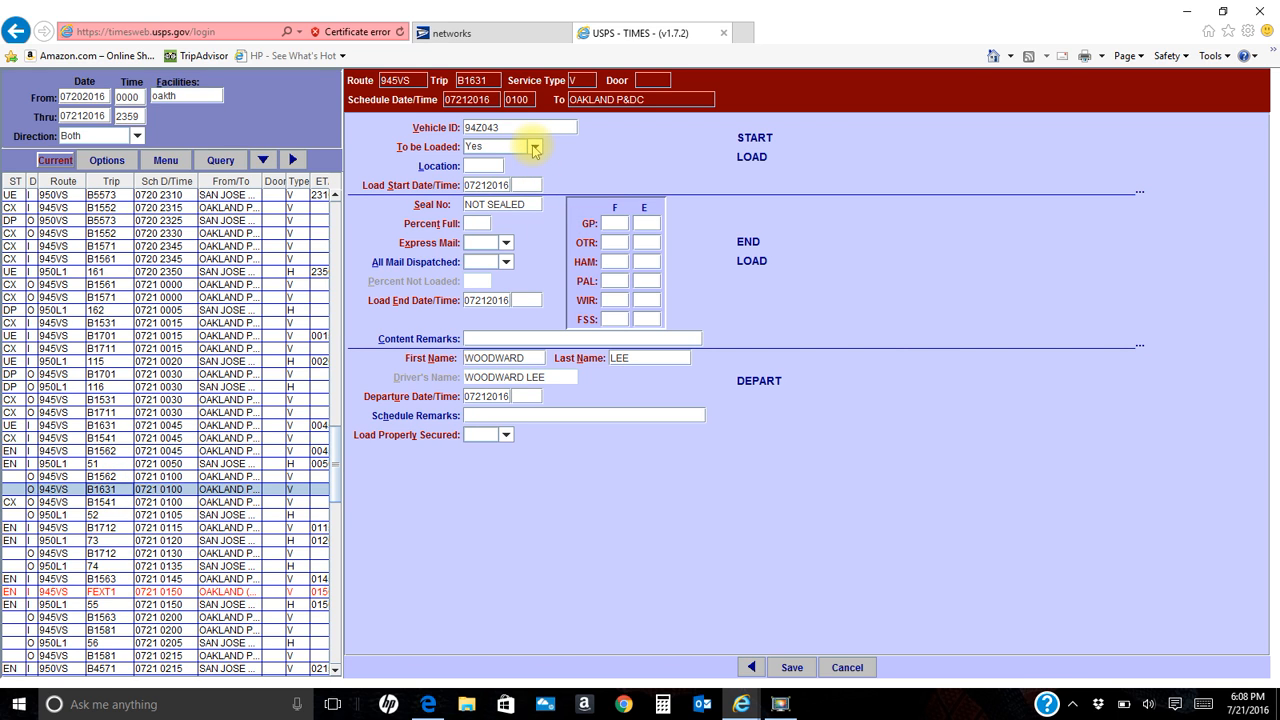
left_click(535, 148)
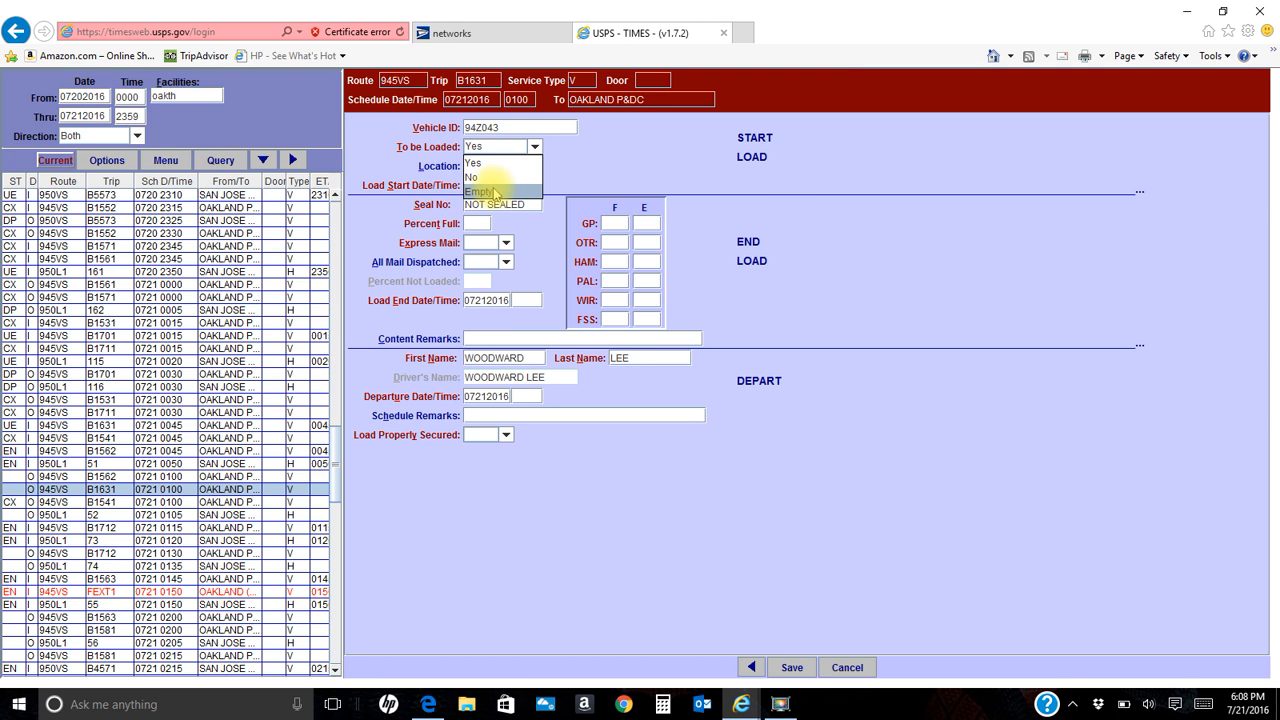
left_click(496, 191)
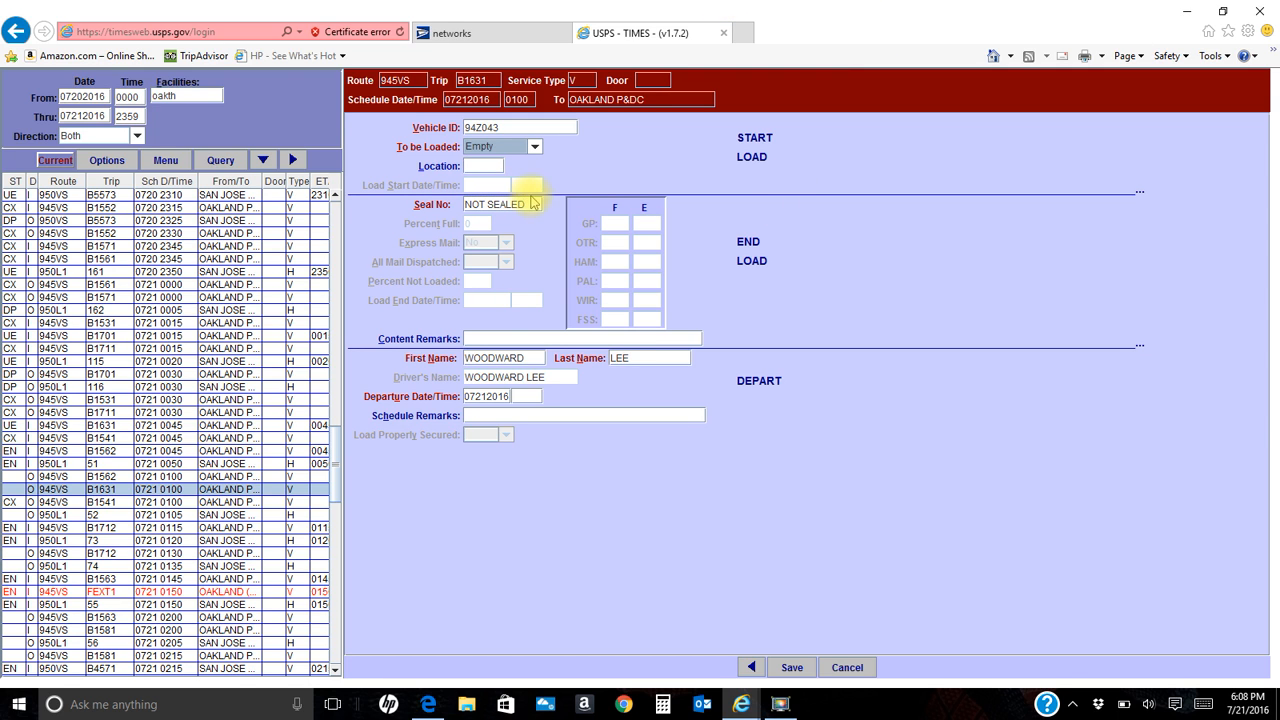
left_click(530, 396)
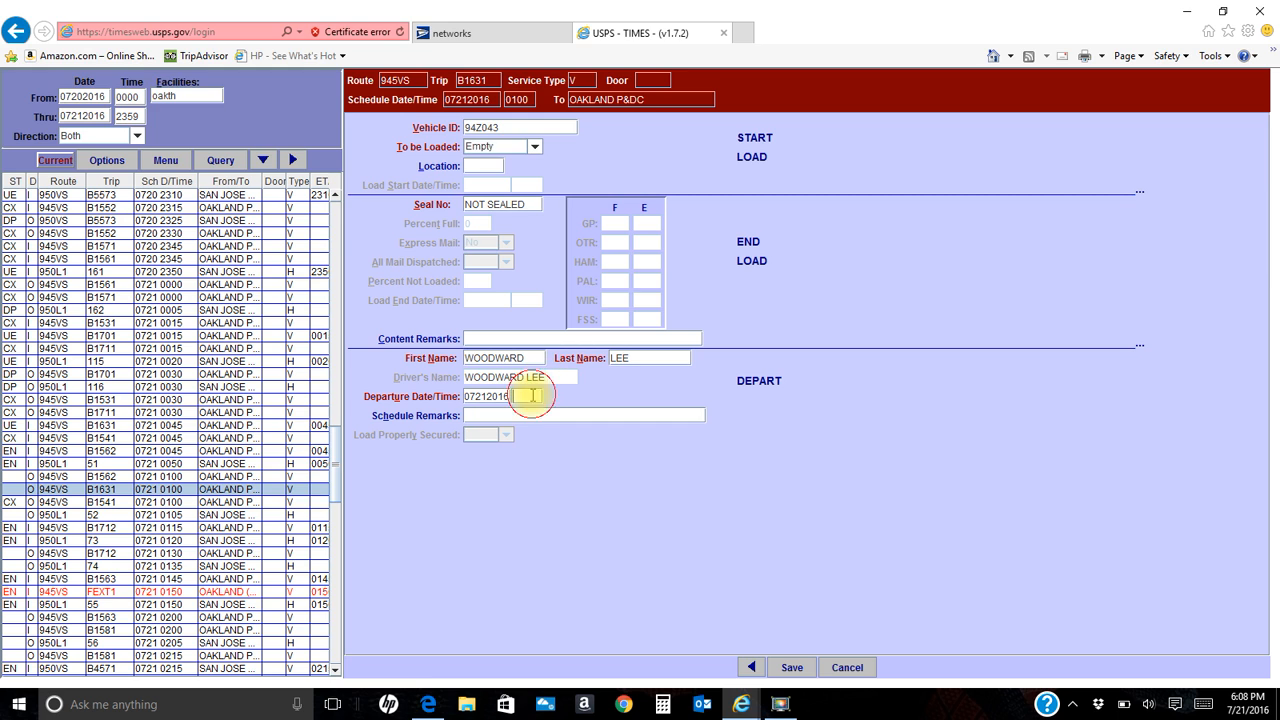
type("0100")
key("Tab")
Step: Try 0100 as the departure time of outbound trip B1631 and set it back to 0105
left_click_drag(541, 396, 494, 400)
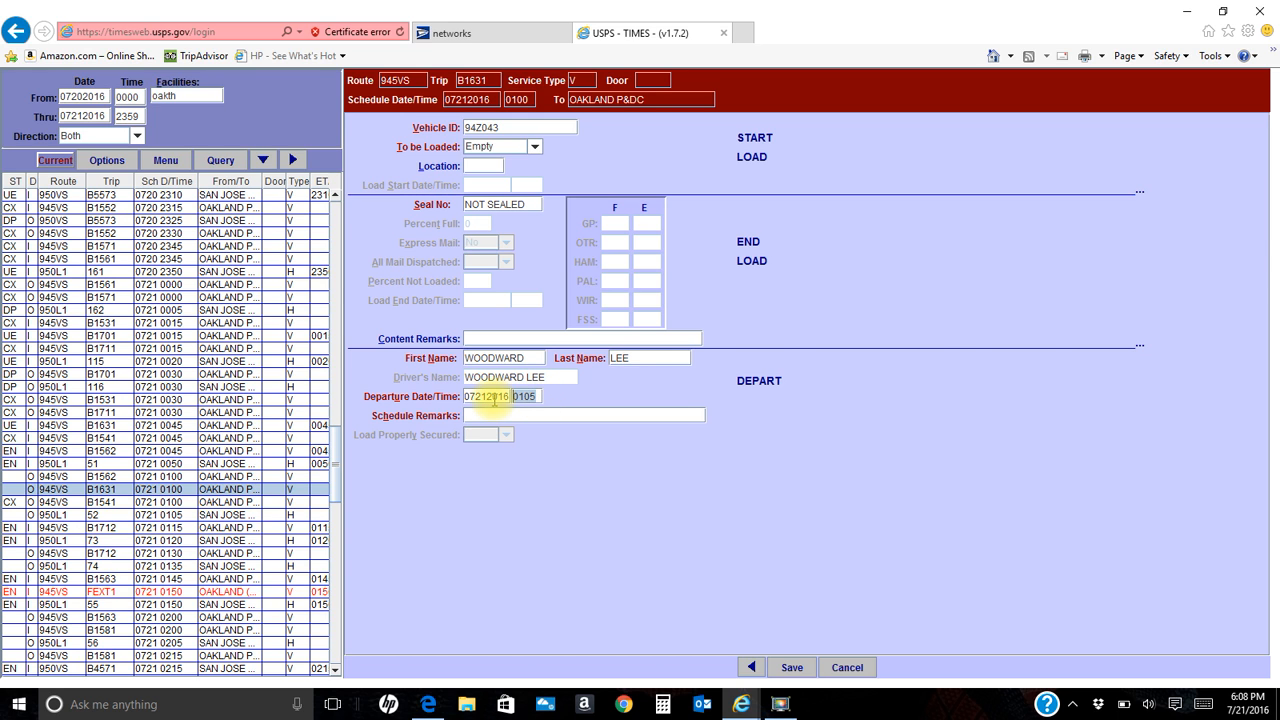
type("0100")
key("Tab")
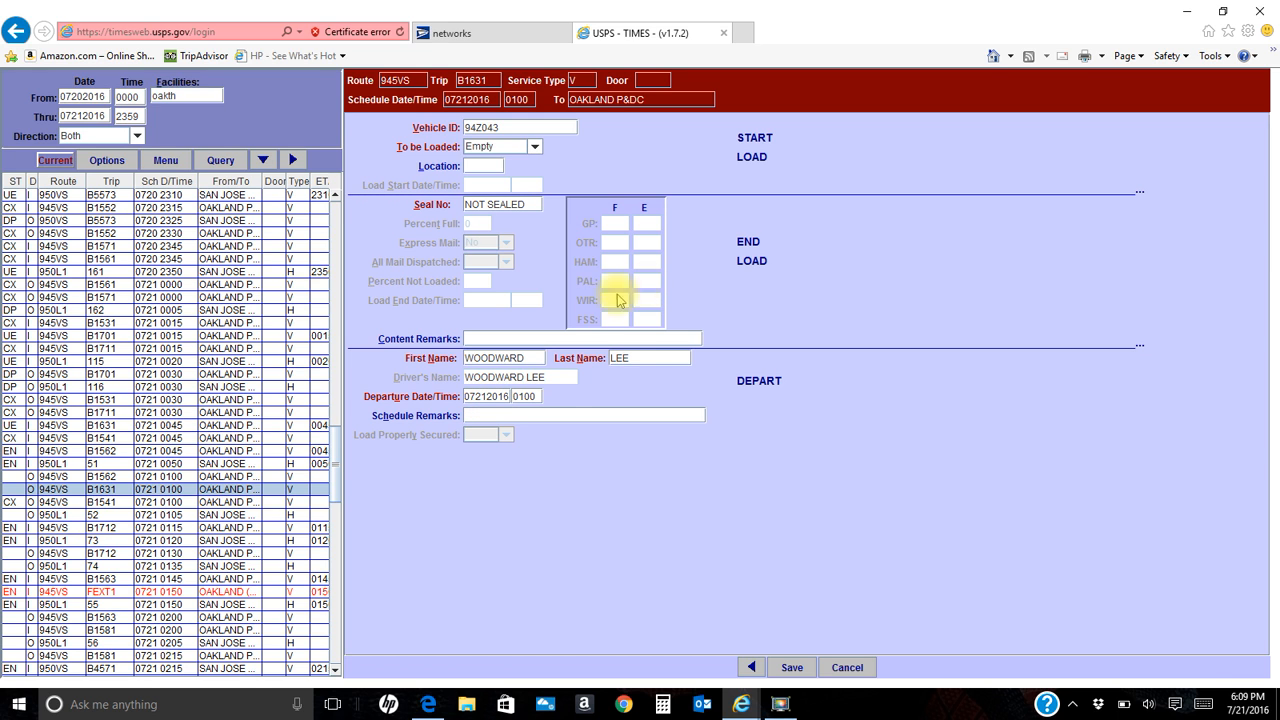
left_click(528, 392)
key("BackSpace")
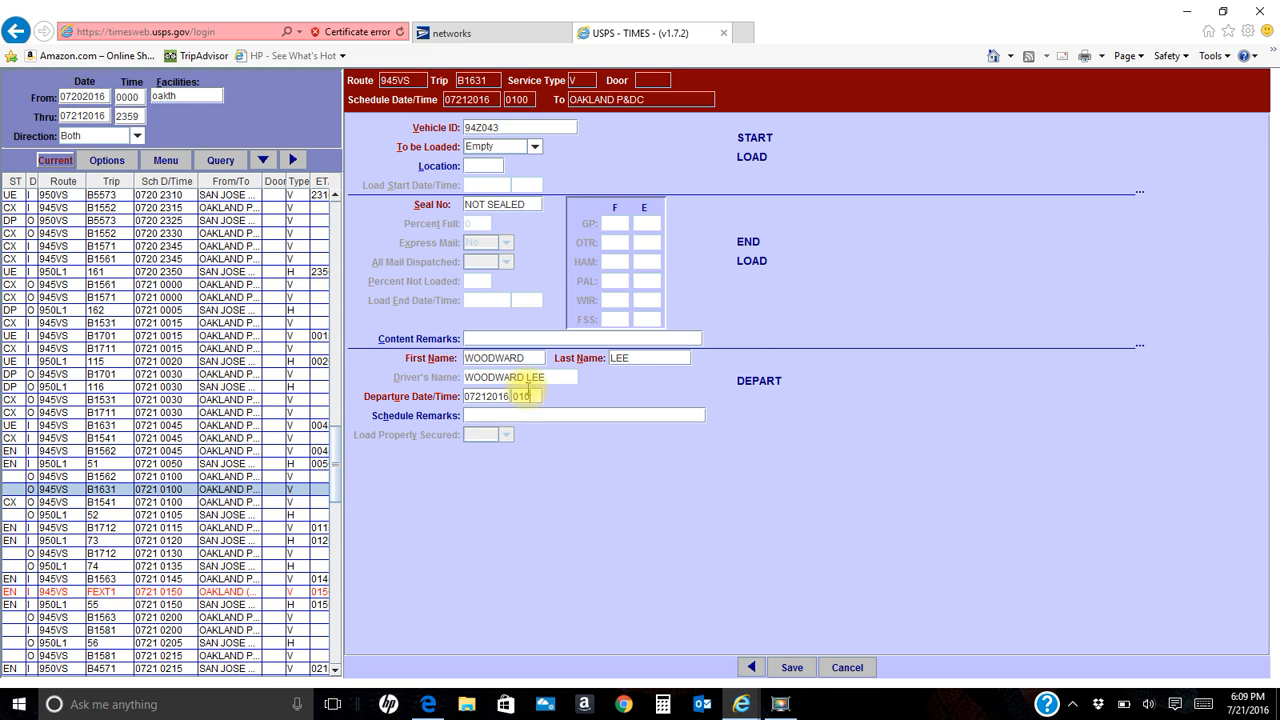
type("5")
Step: Enter "late" as the schedule remark on outbound trip B1631 and save all data
key("Tab")
type("late")
left_click(792, 667)
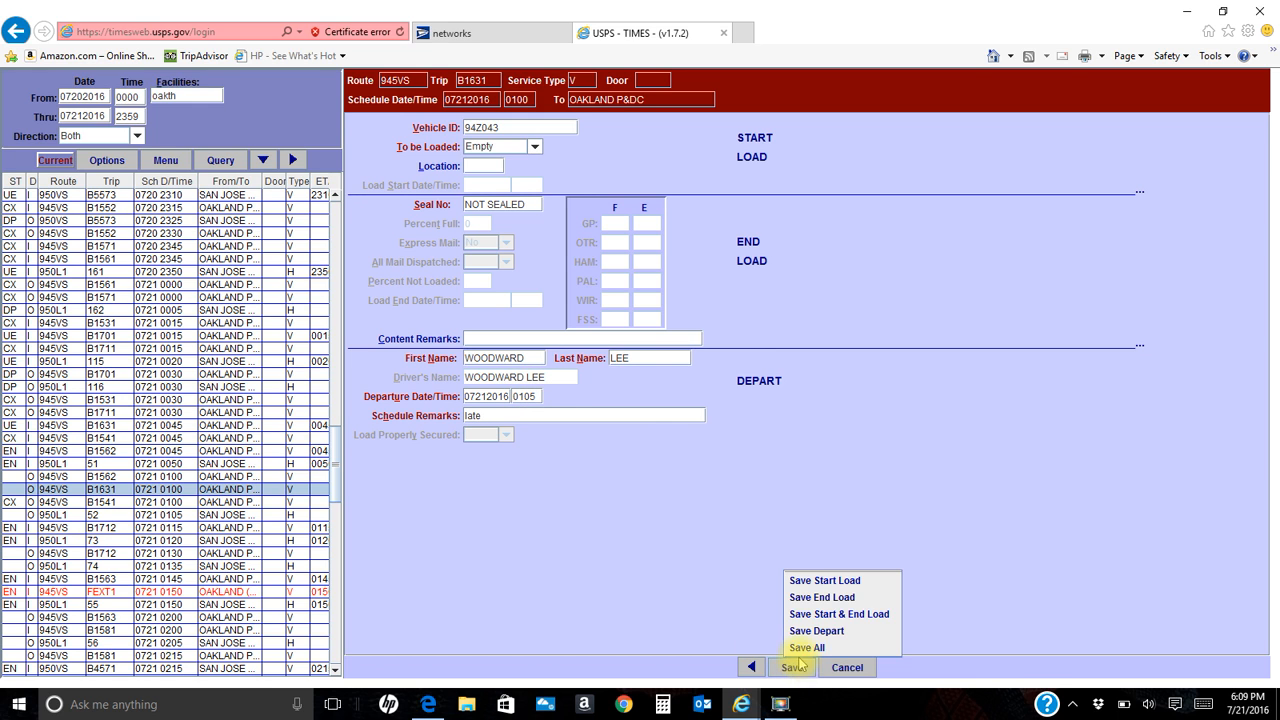
left_click(795, 646)
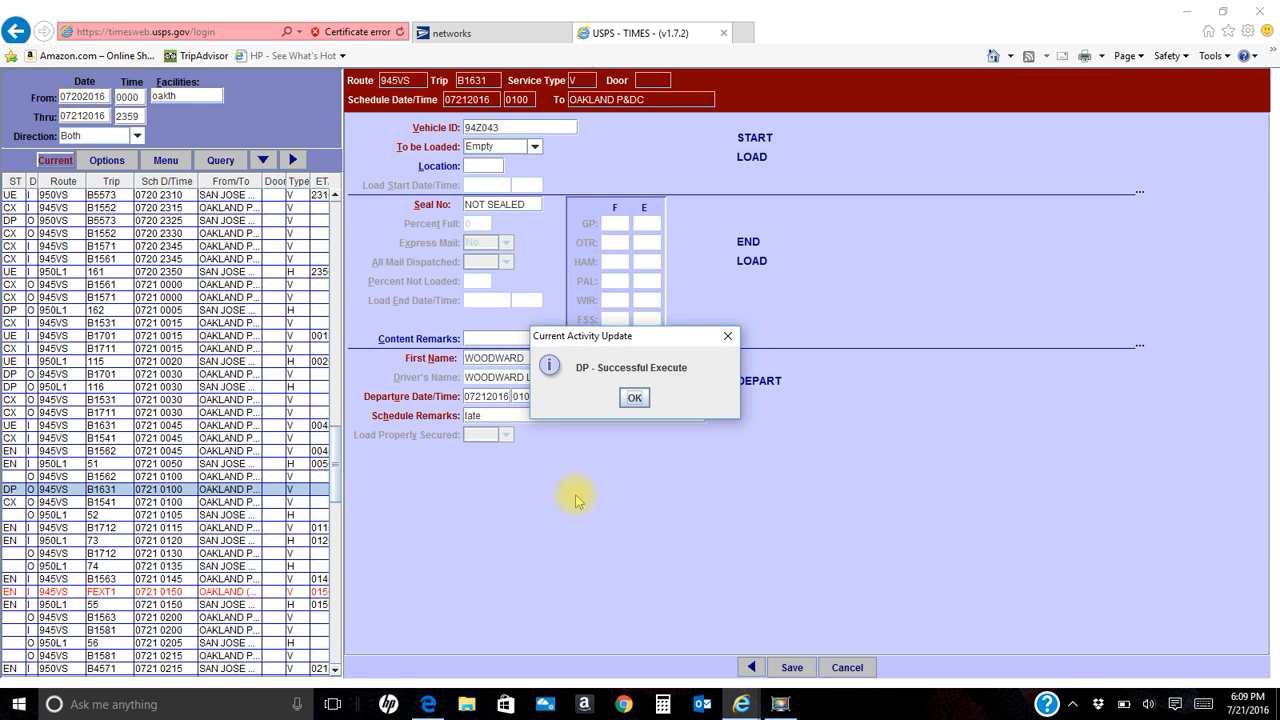
left_click(632, 399)
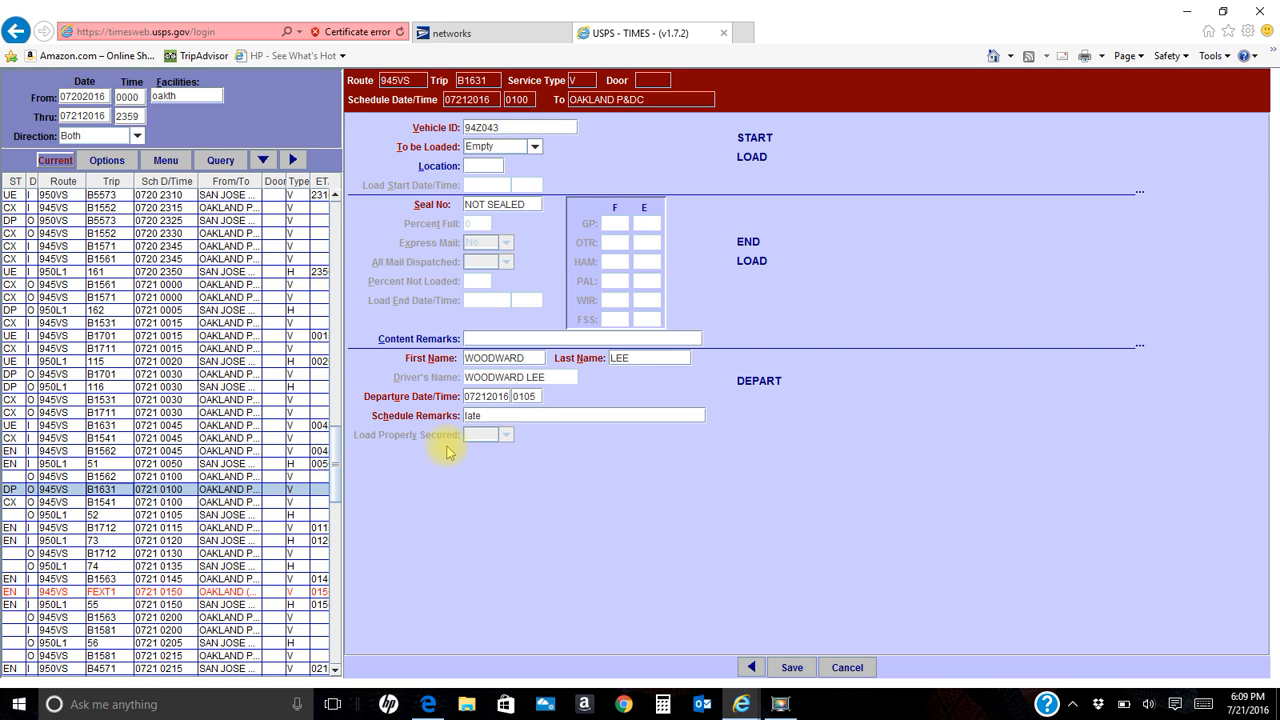
Step: Open inbound trip 51 on route 950L1, scheduled at 0050, and set its arrival time to 0100
left_click(110, 465)
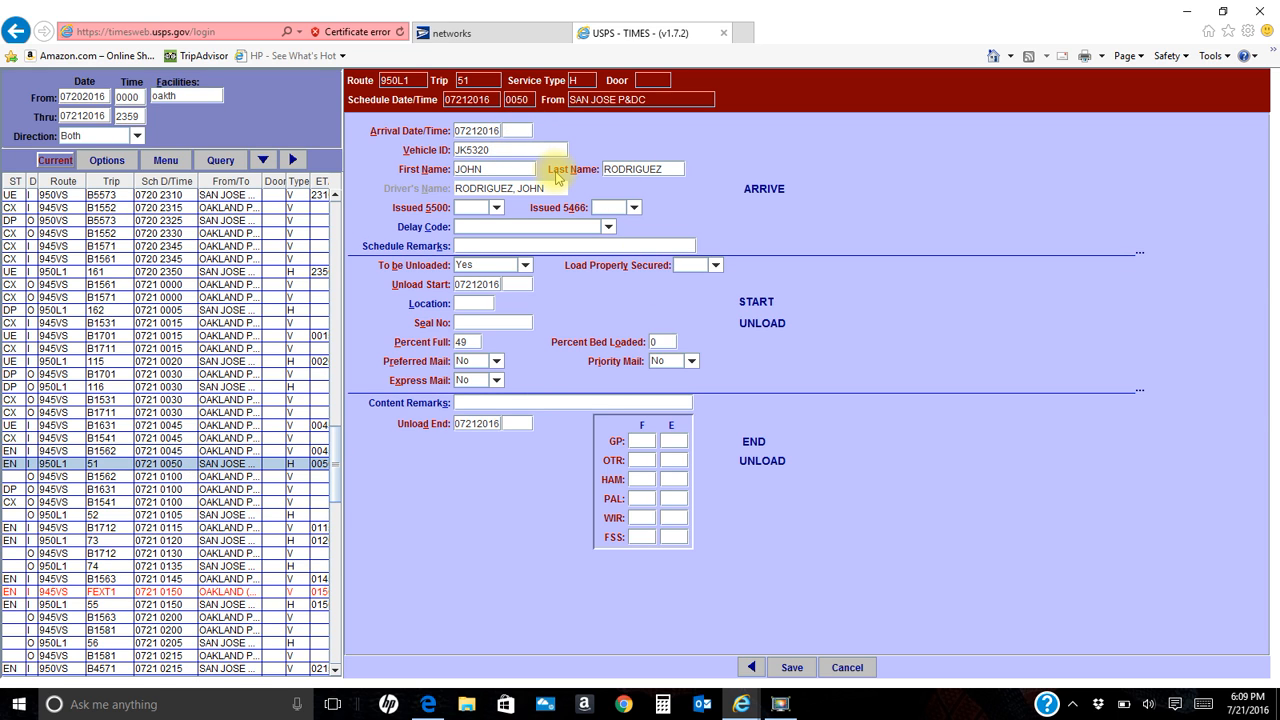
type("0100")
key("Tab")
key("Tab")
key("Tab")
key("Tab")
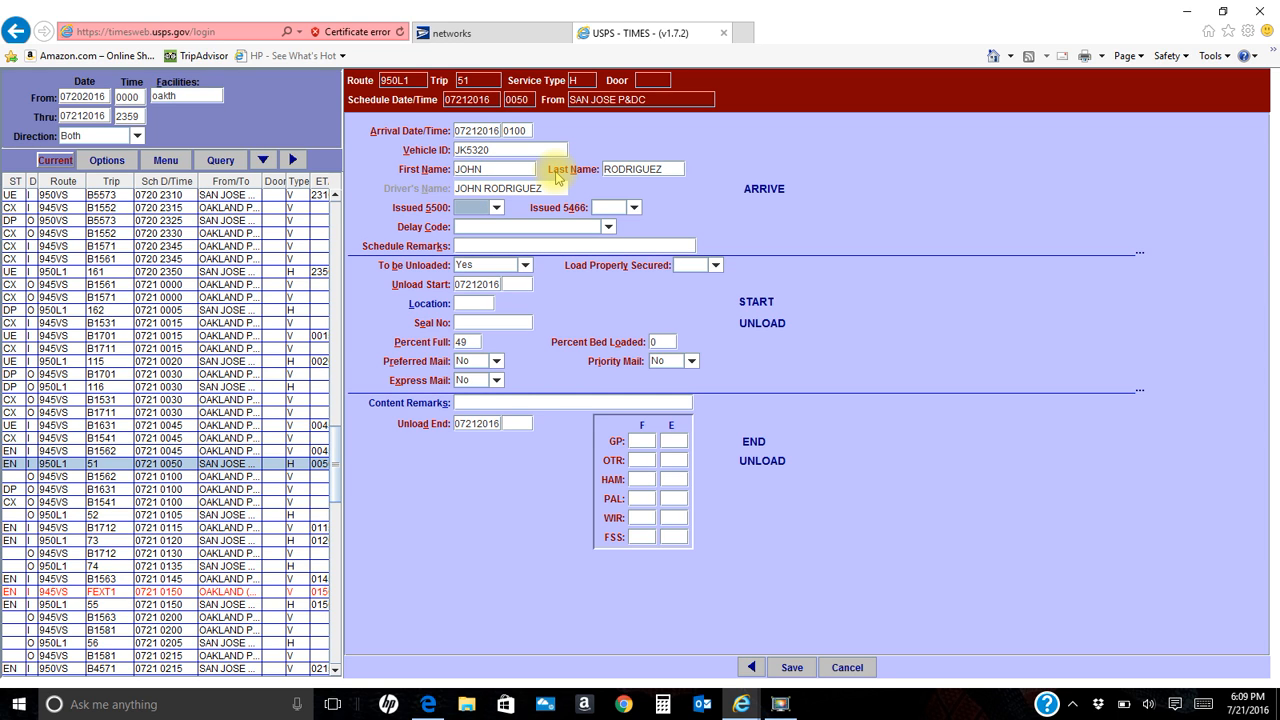
Step: On inbound trip 51, set Issued 5500 and Issued 5466 to No, delay code to 9 - Other, and schedule remarks to "late"
left_click(496, 212)
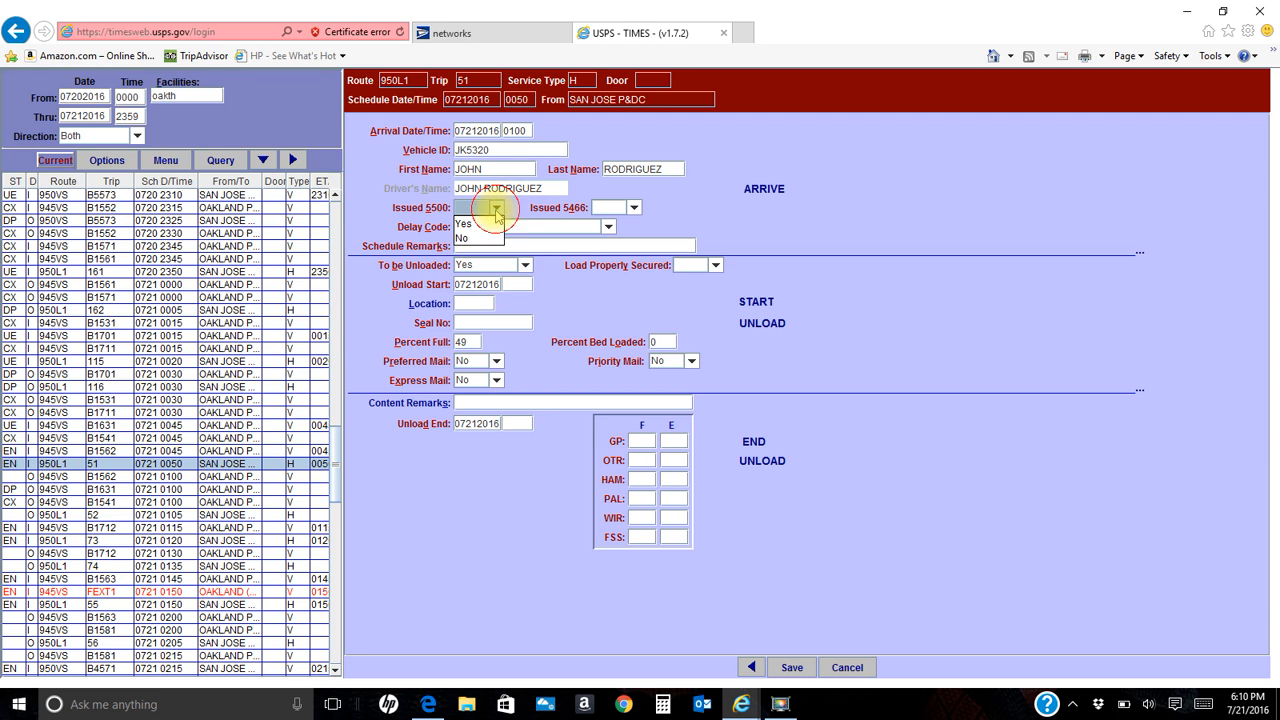
left_click(476, 238)
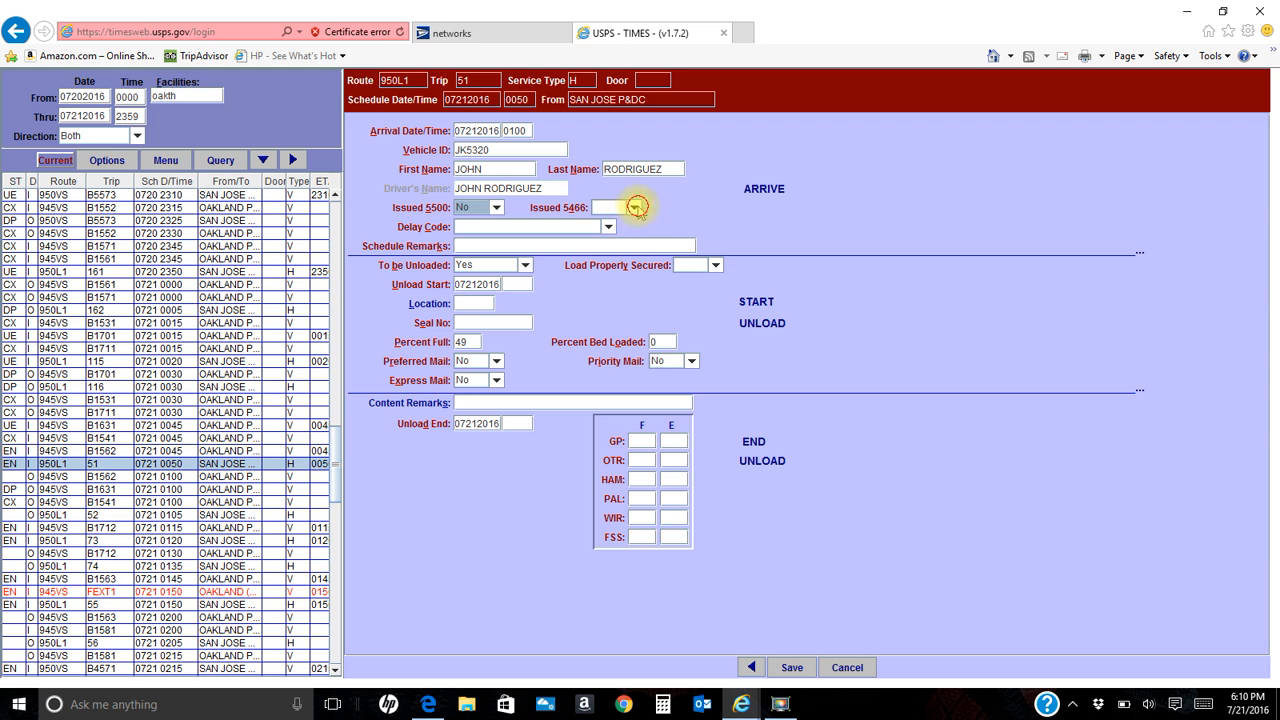
left_click(633, 208)
left_click(630, 238)
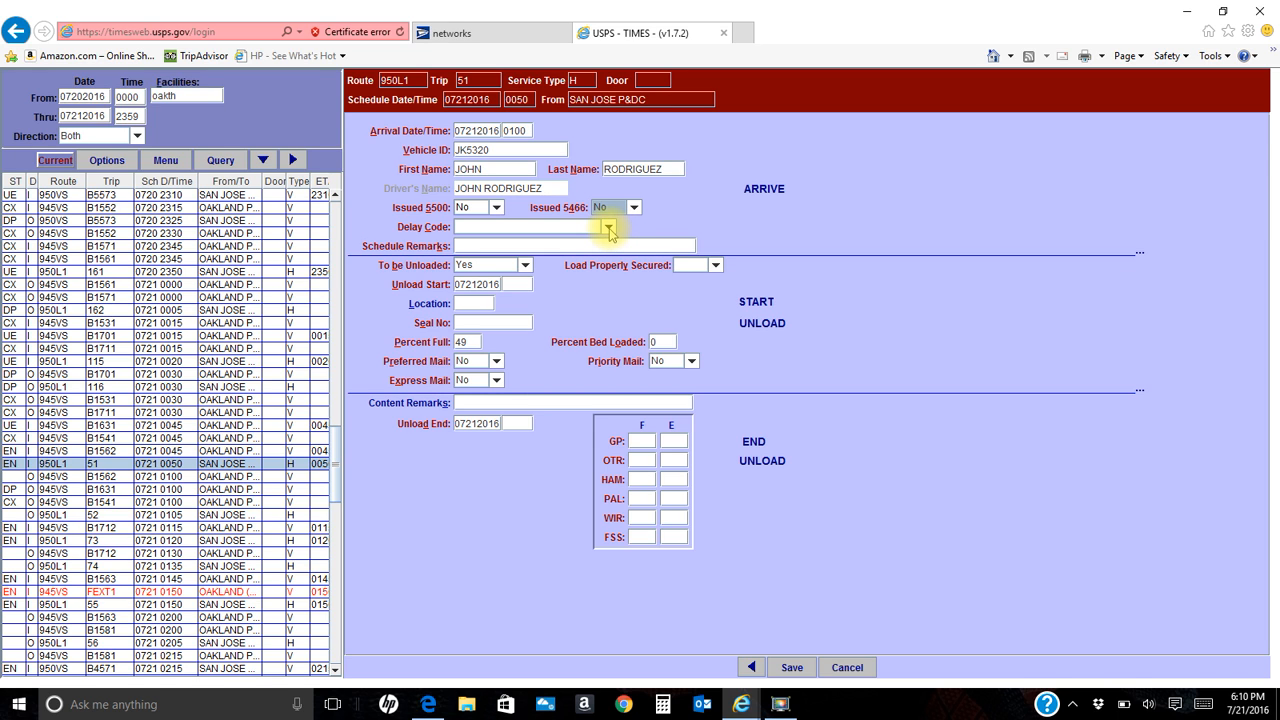
left_click(608, 227)
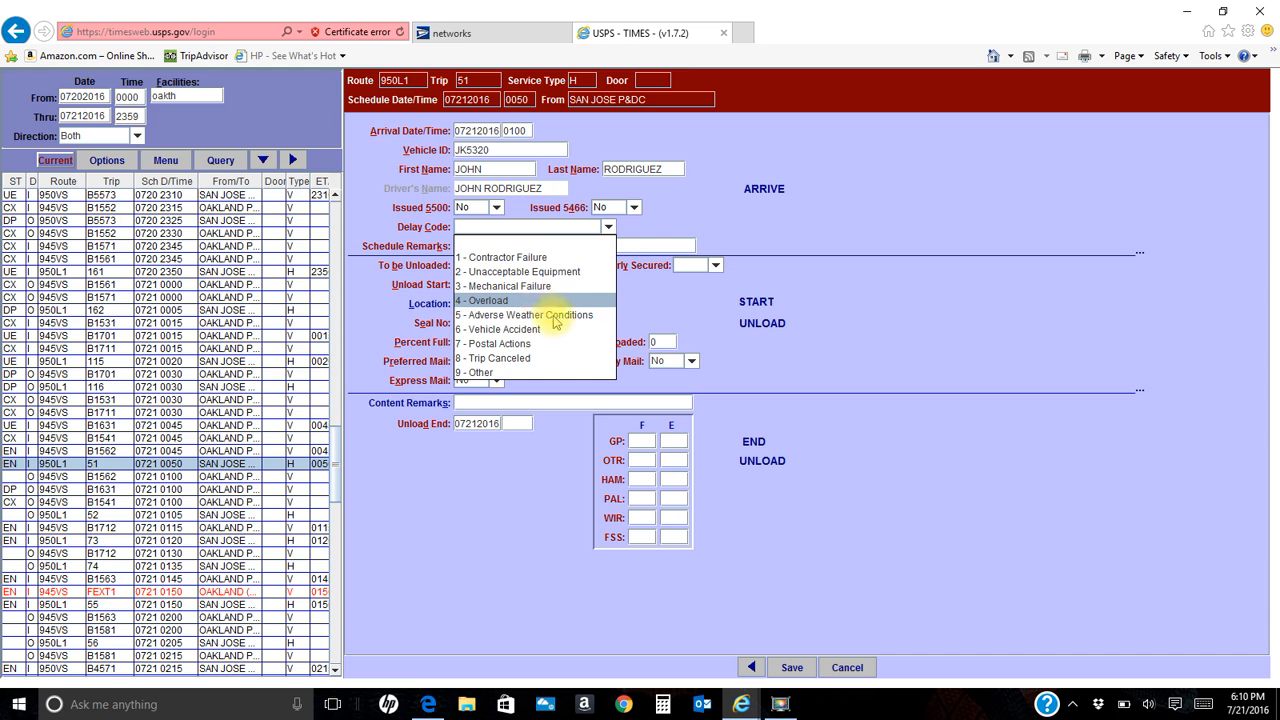
left_click(539, 372)
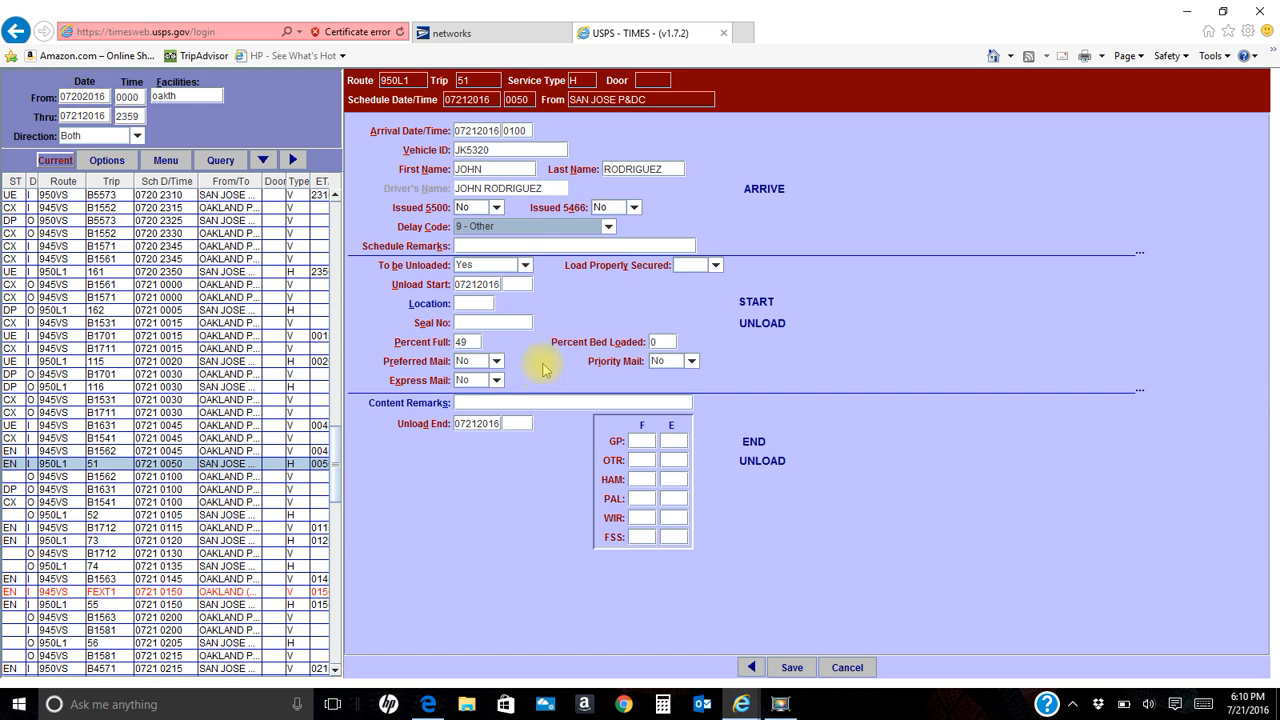
left_click(508, 245)
type("late")
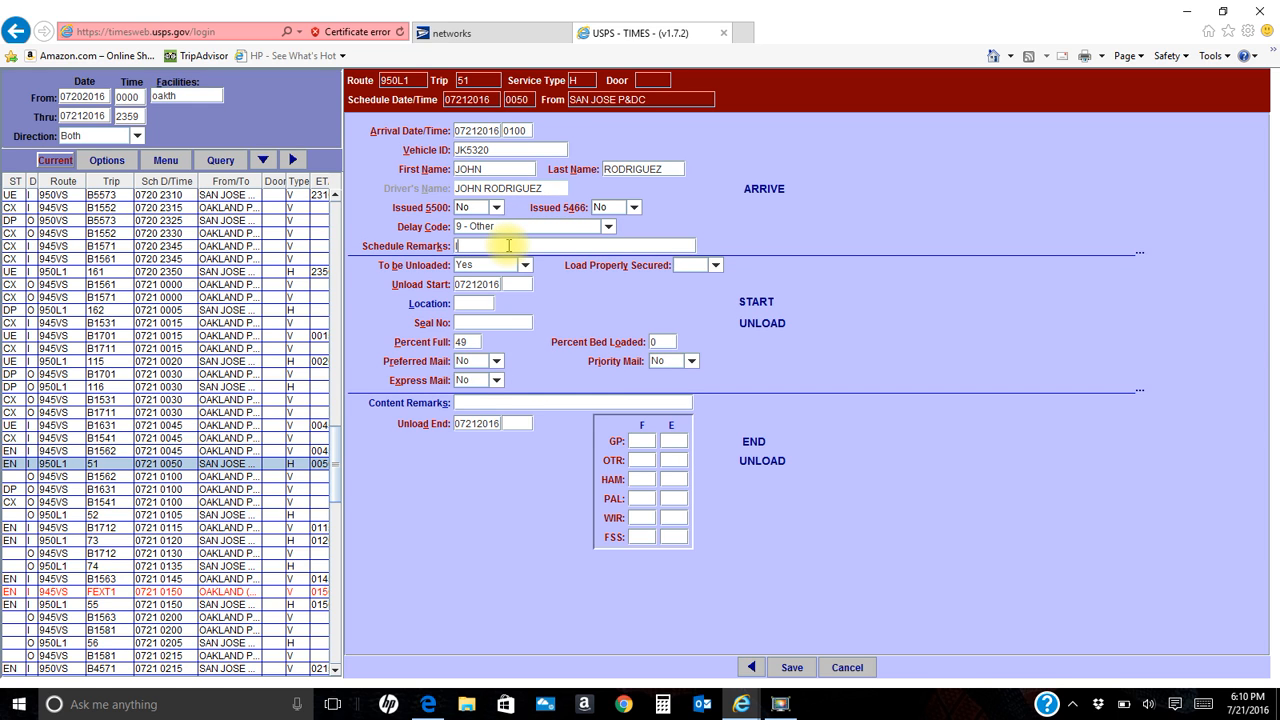
Step: Set Load Properly Secured to Yes and the unload start time to 0100 for inbound trip 51
left_click(715, 266)
left_click(712, 280)
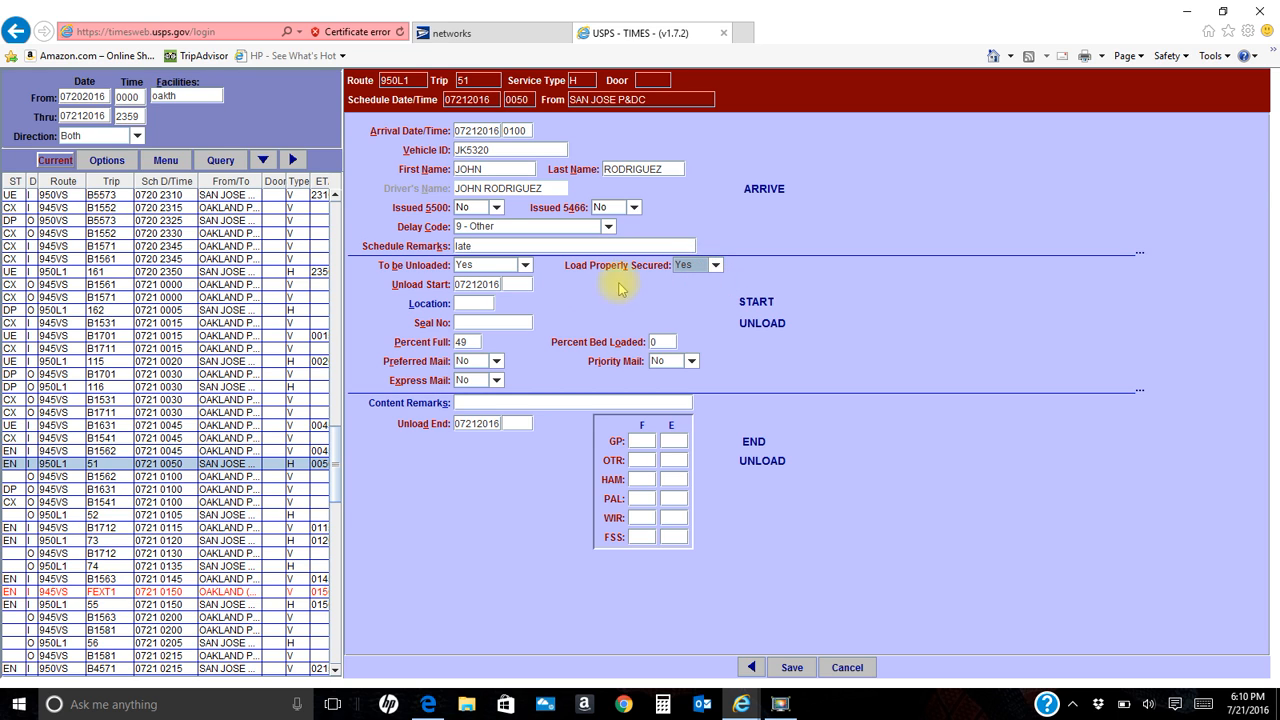
left_click(521, 285)
type("0100")
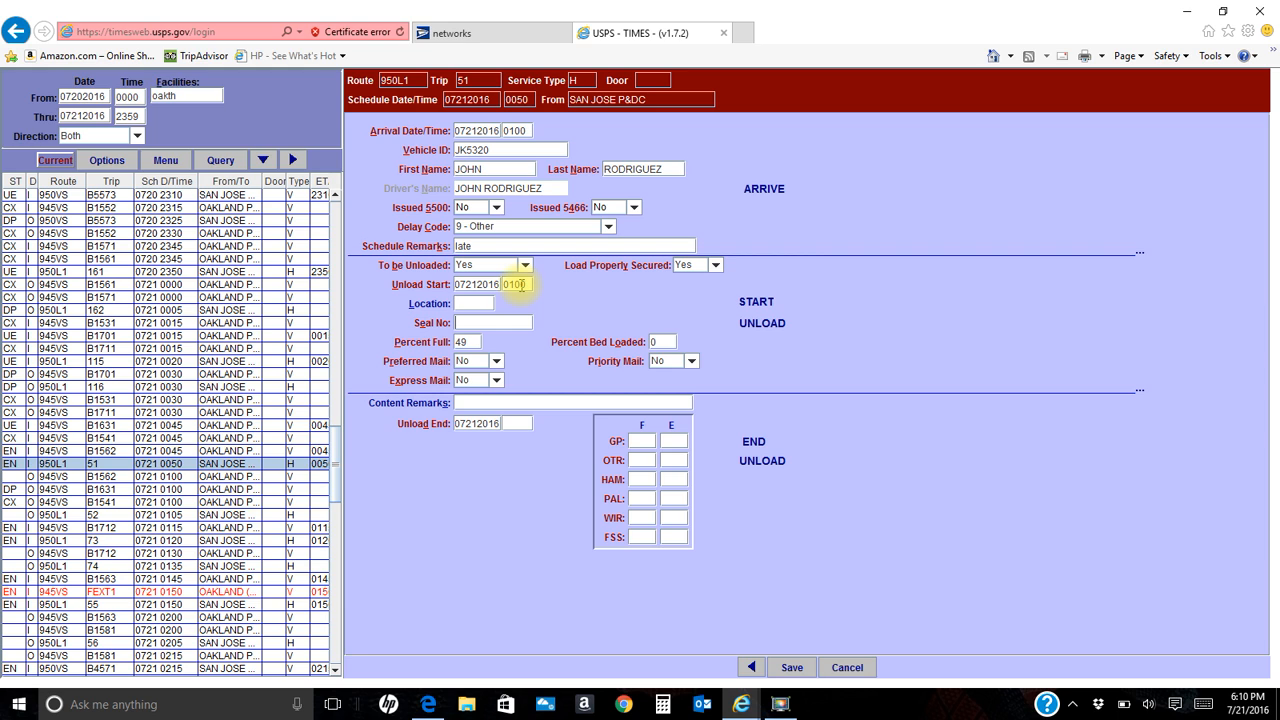
key("Tab")
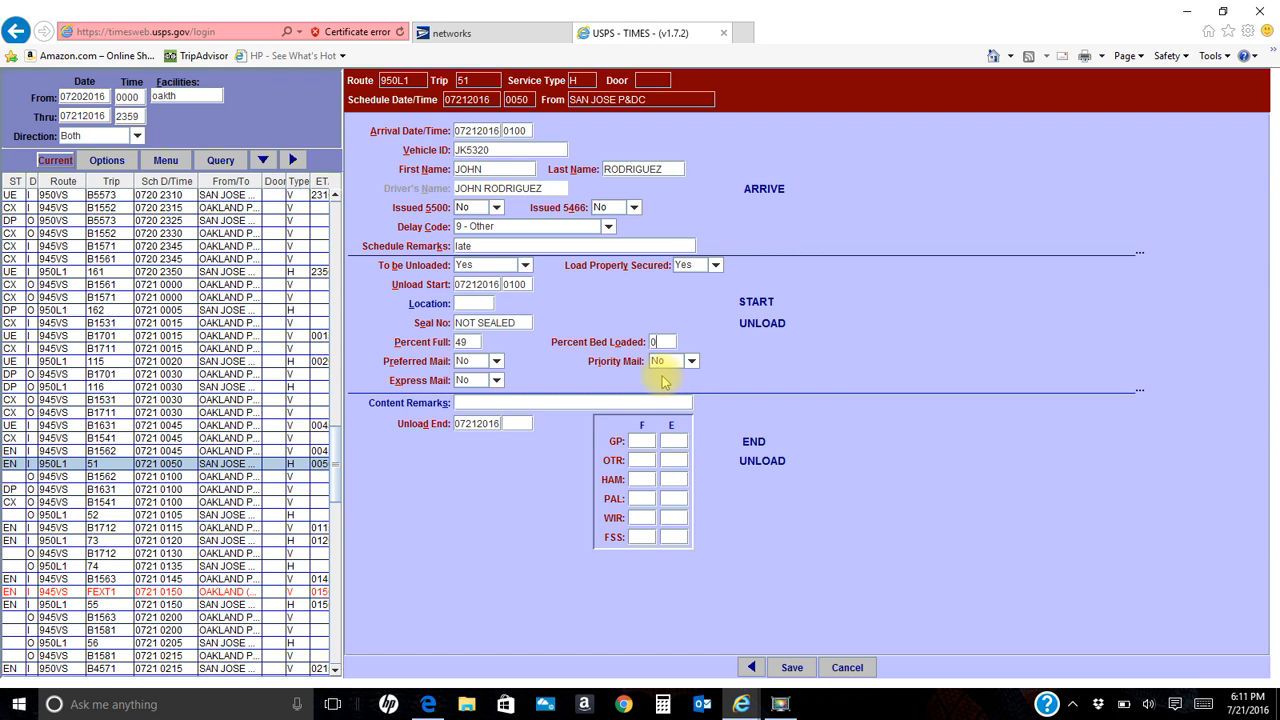
Step: Set inbound trip 51's percent bed loaded to 49 and Priority Mail to Yes
key("BackSpace")
type("49")
key("Tab")
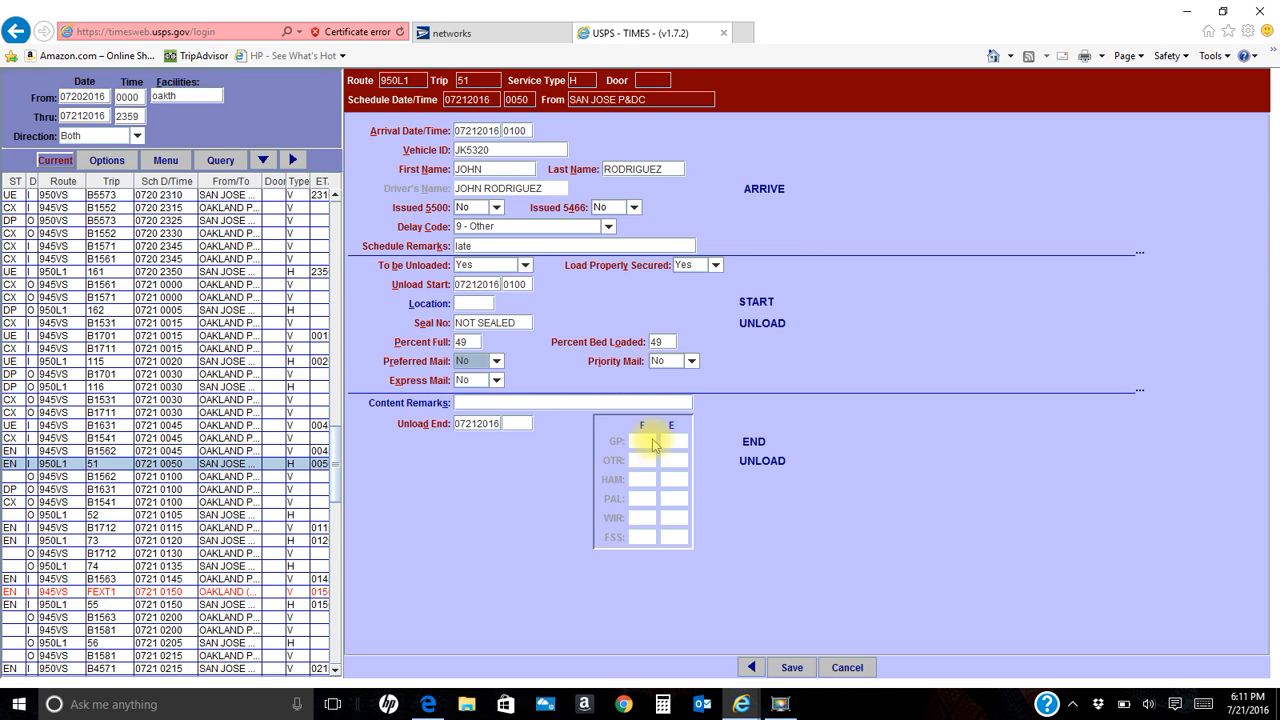
left_click(692, 361)
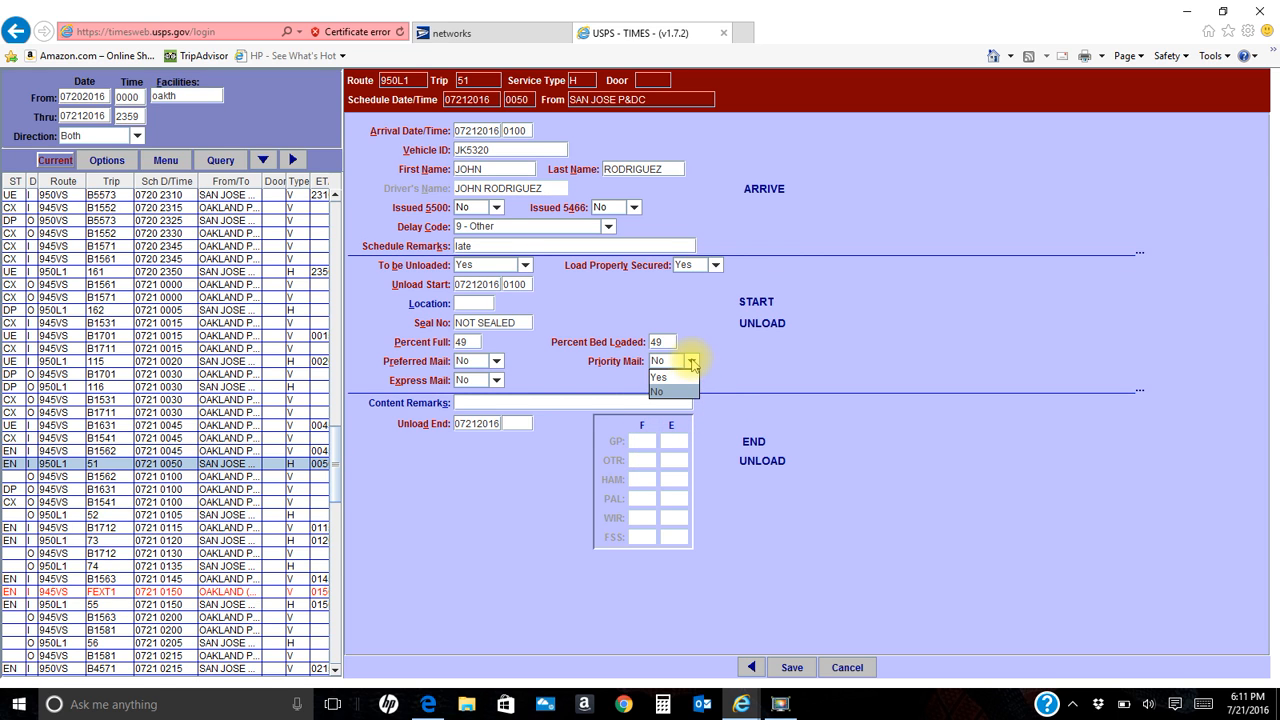
left_click(672, 385)
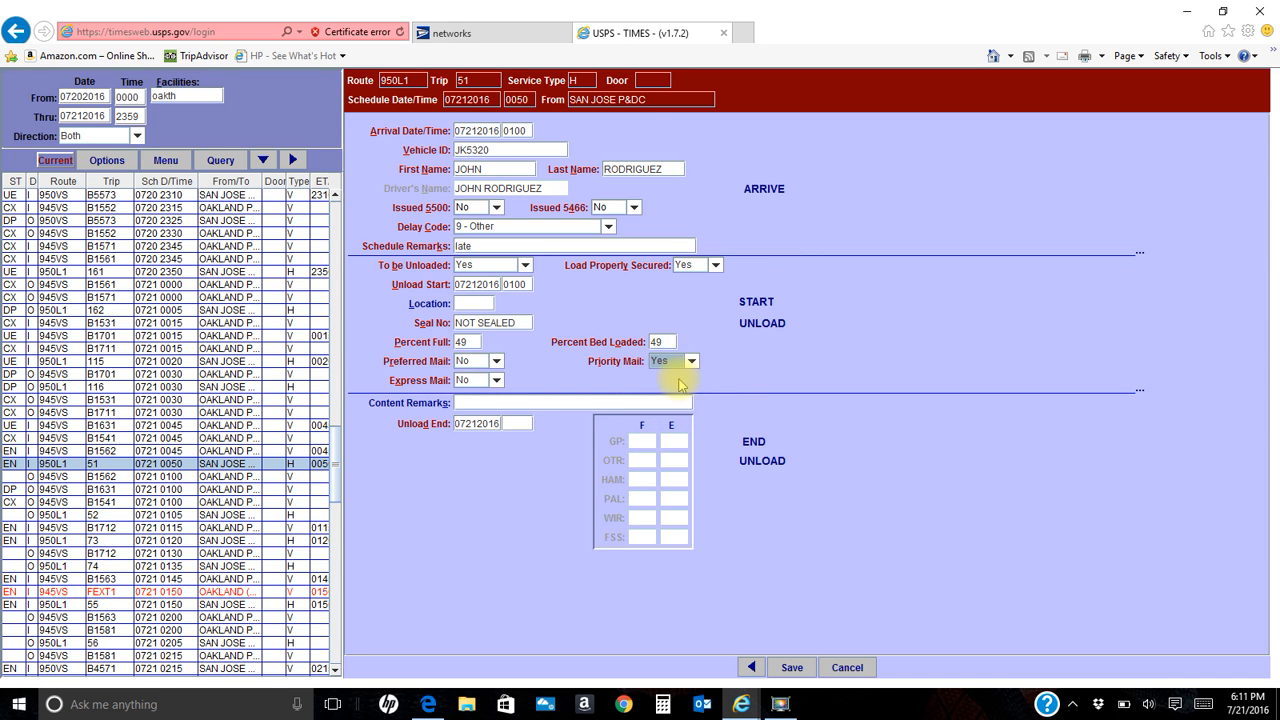
Step: Set the unload end time of inbound trip 51 to 0110 and save all data
left_click(519, 424)
type("01")
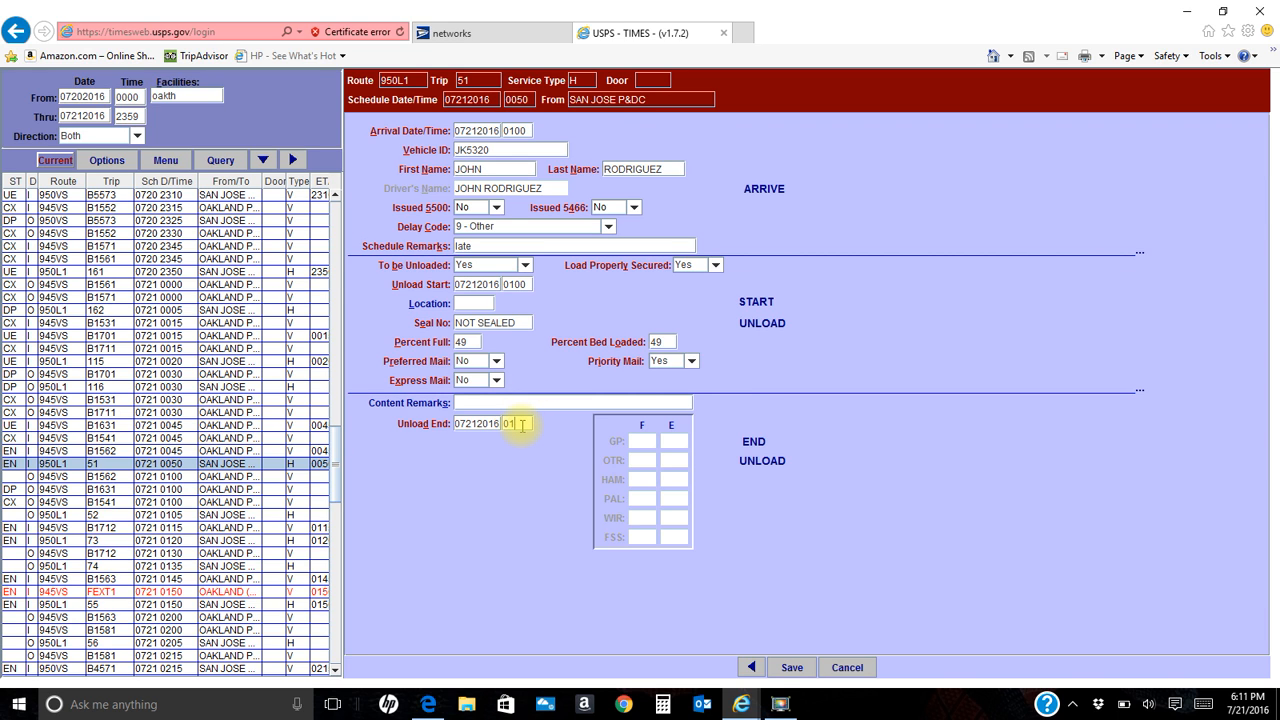
type("10")
left_click(790, 667)
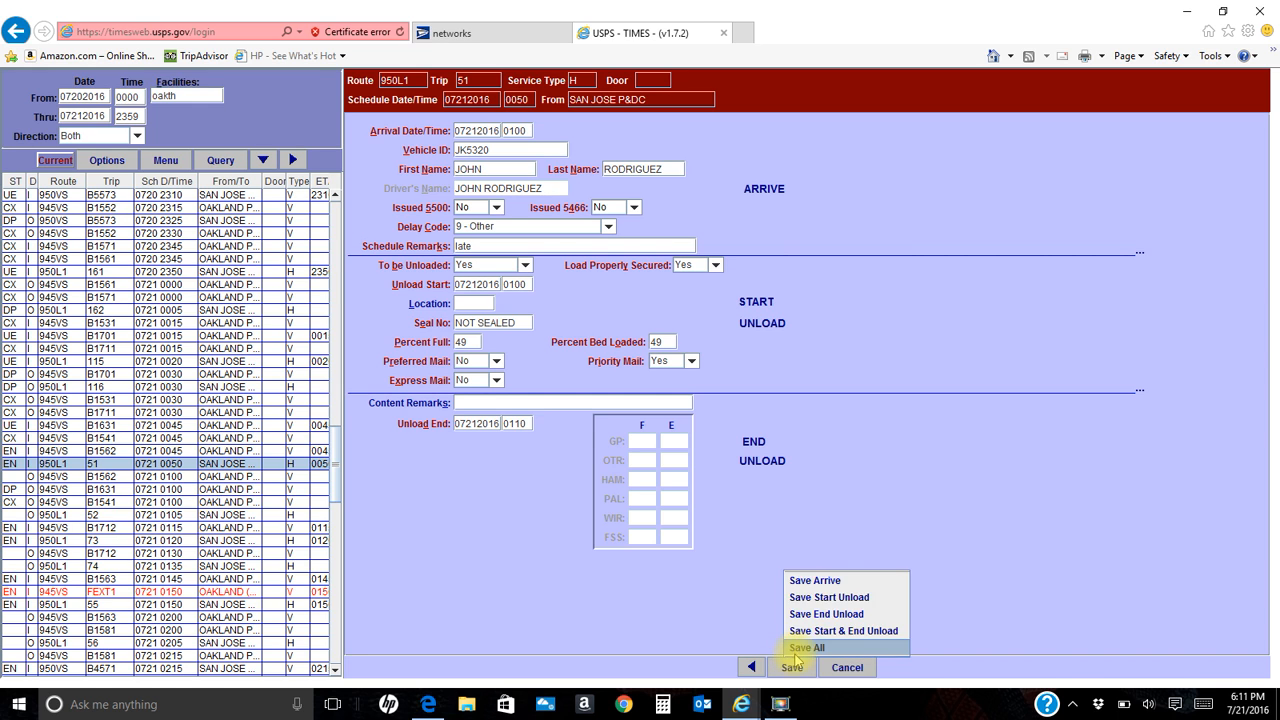
left_click(792, 649)
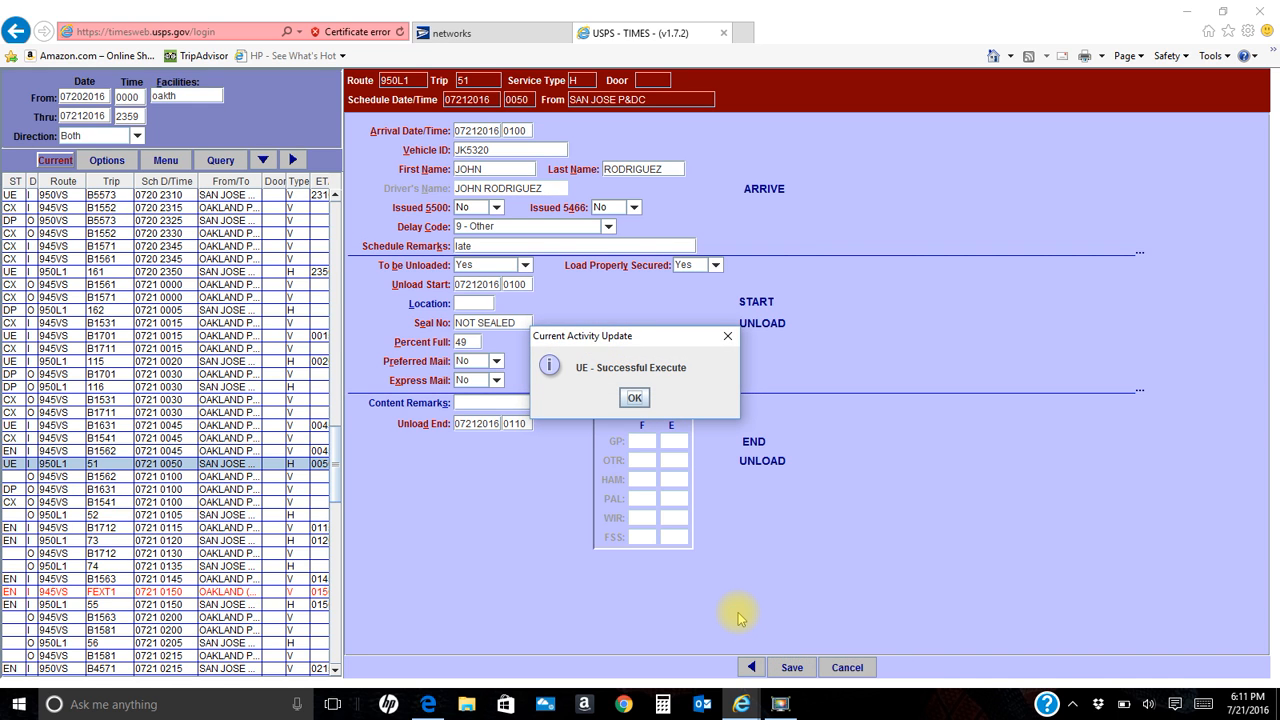
left_click(632, 398)
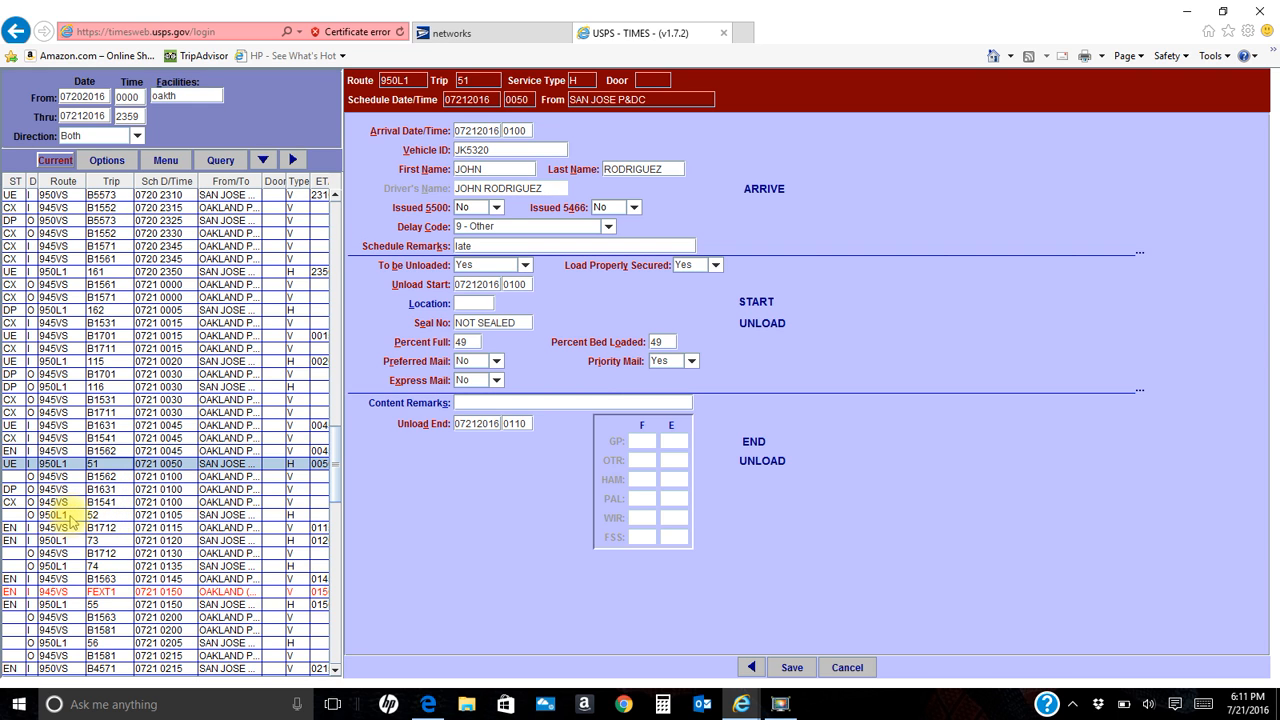
Step: On outbound trip 52 scheduled at 0105, enter vehicle ID jk5320 and set To be Loaded to Empty
left_click(120, 514)
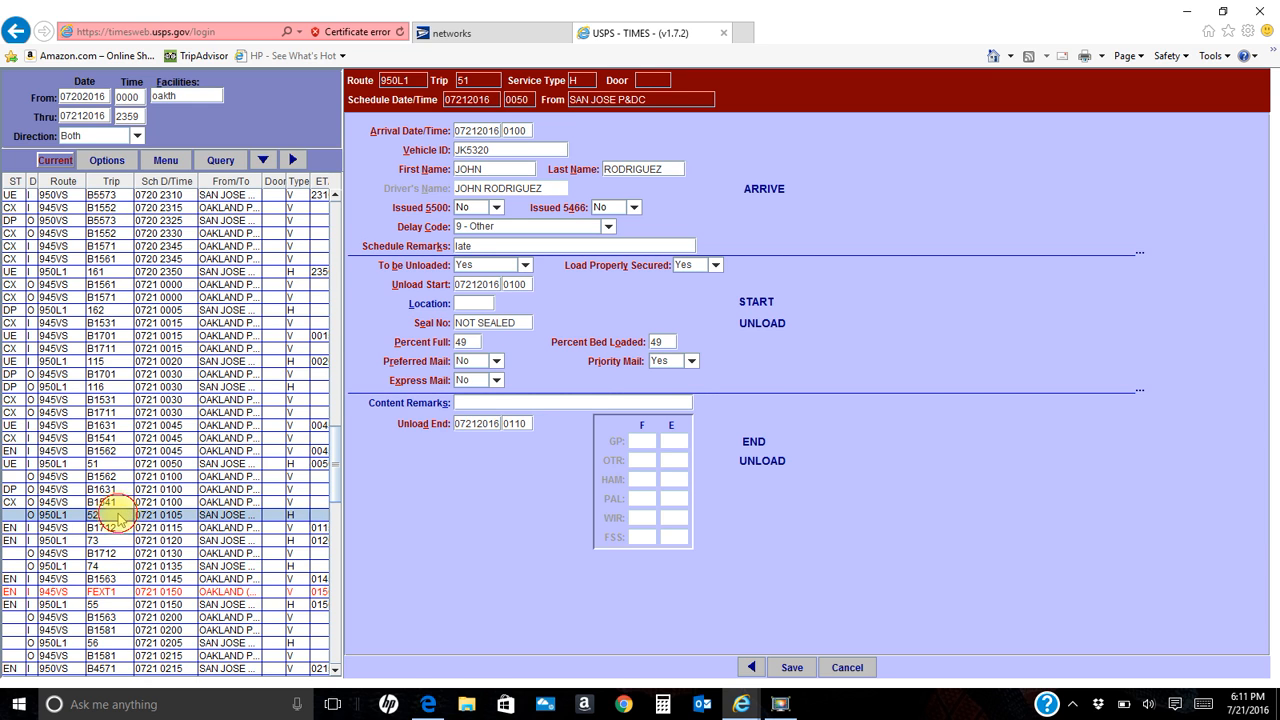
left_click(504, 127)
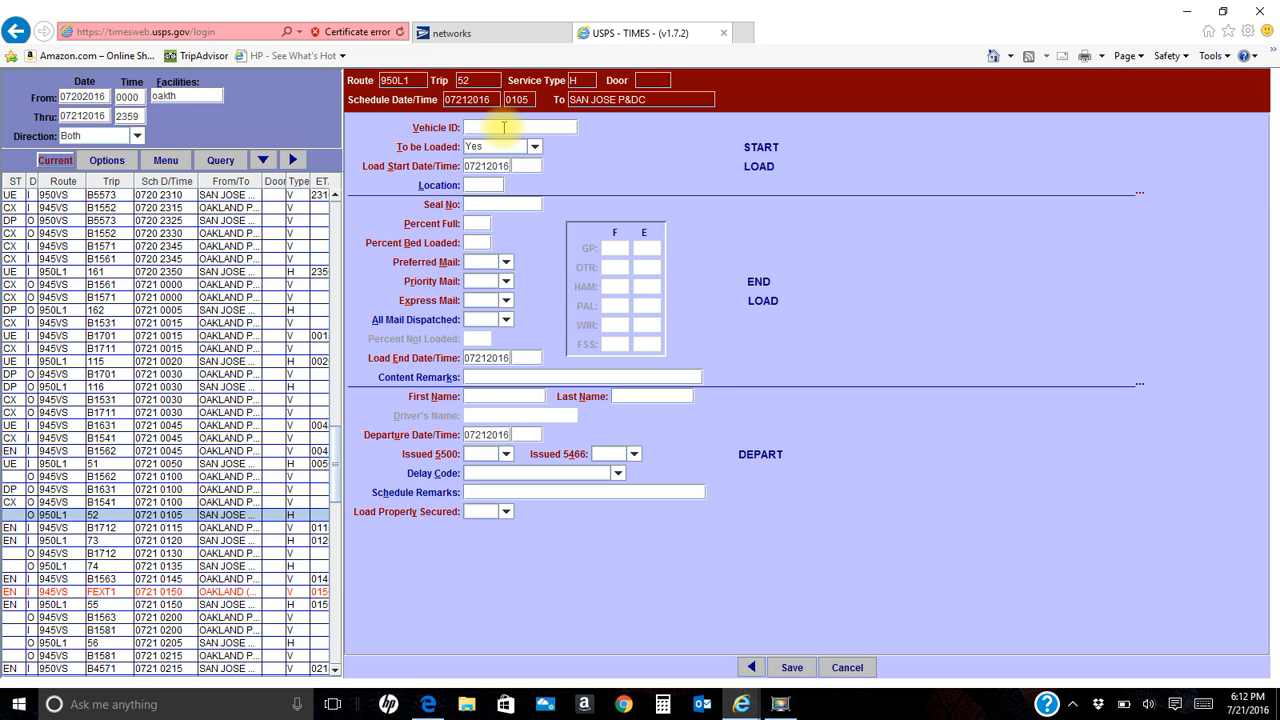
type("jk5320")
key("Tab")
key("e")
key("Tab")
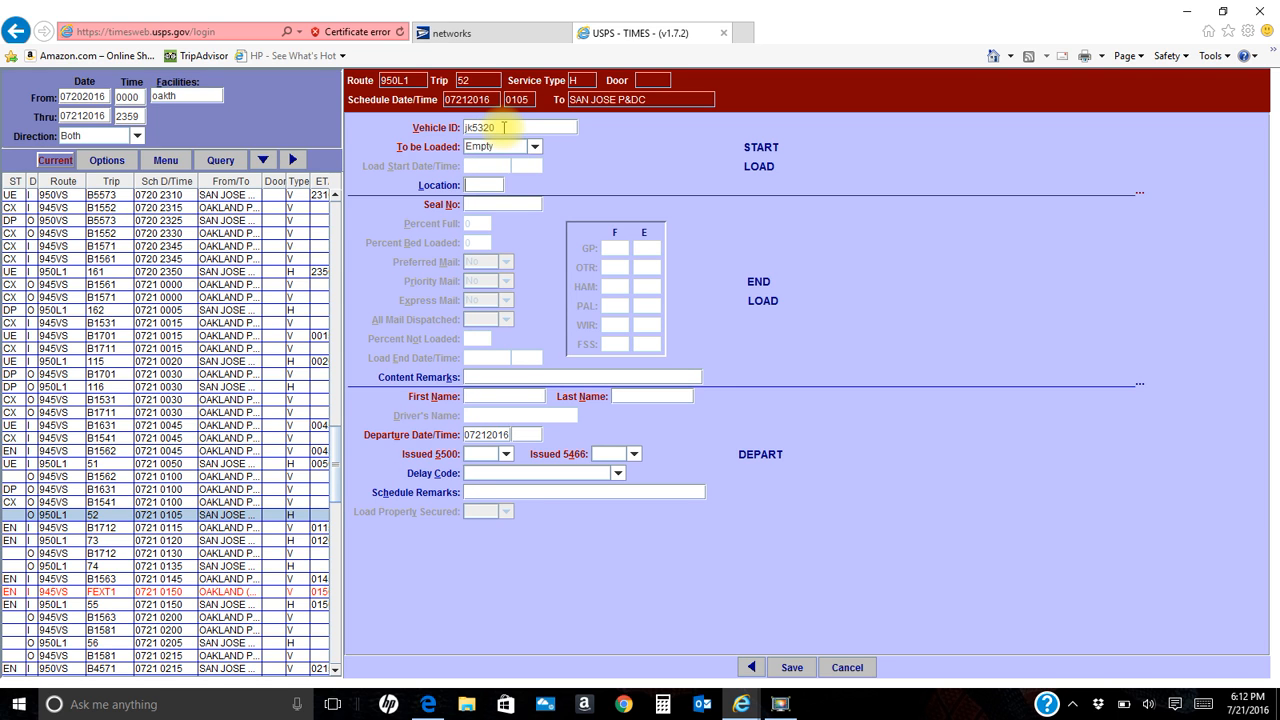
Step: Enter the driver's first initial and last name and departure time 0115 for outbound trip 52
key("Tab")
type("rodriguez")
key("Tab")
key("Tab")
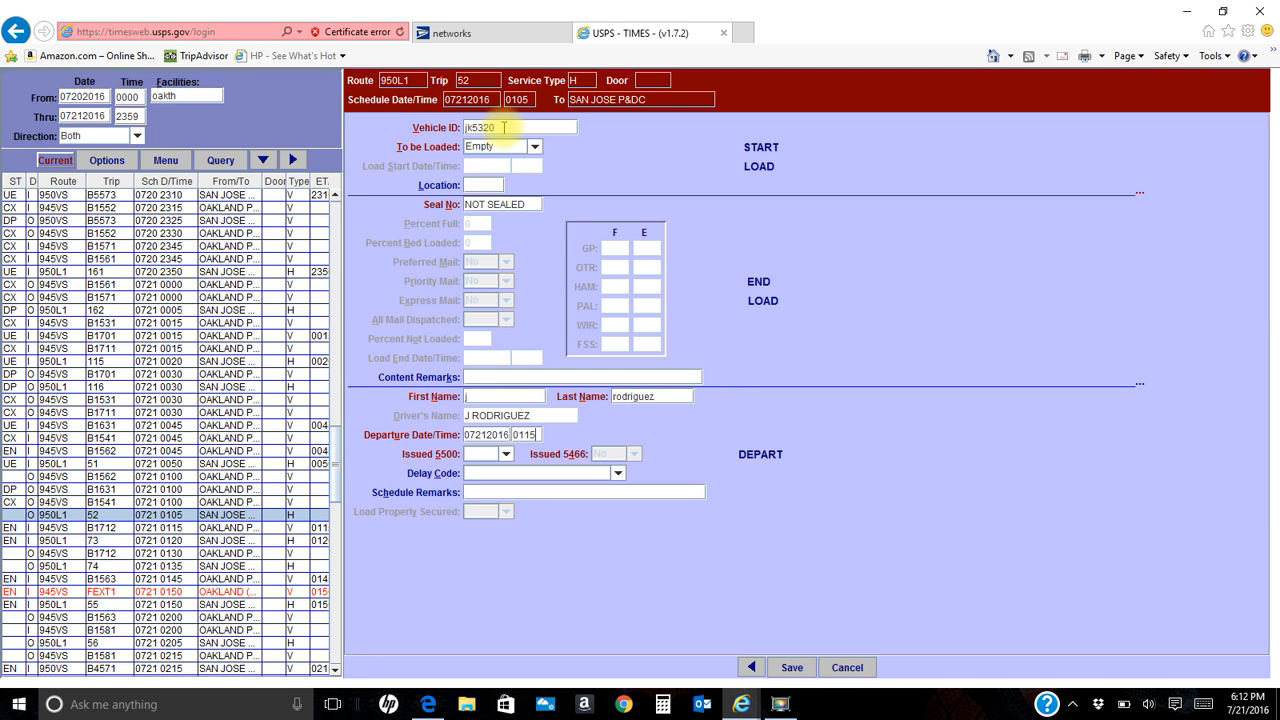
key("Tab")
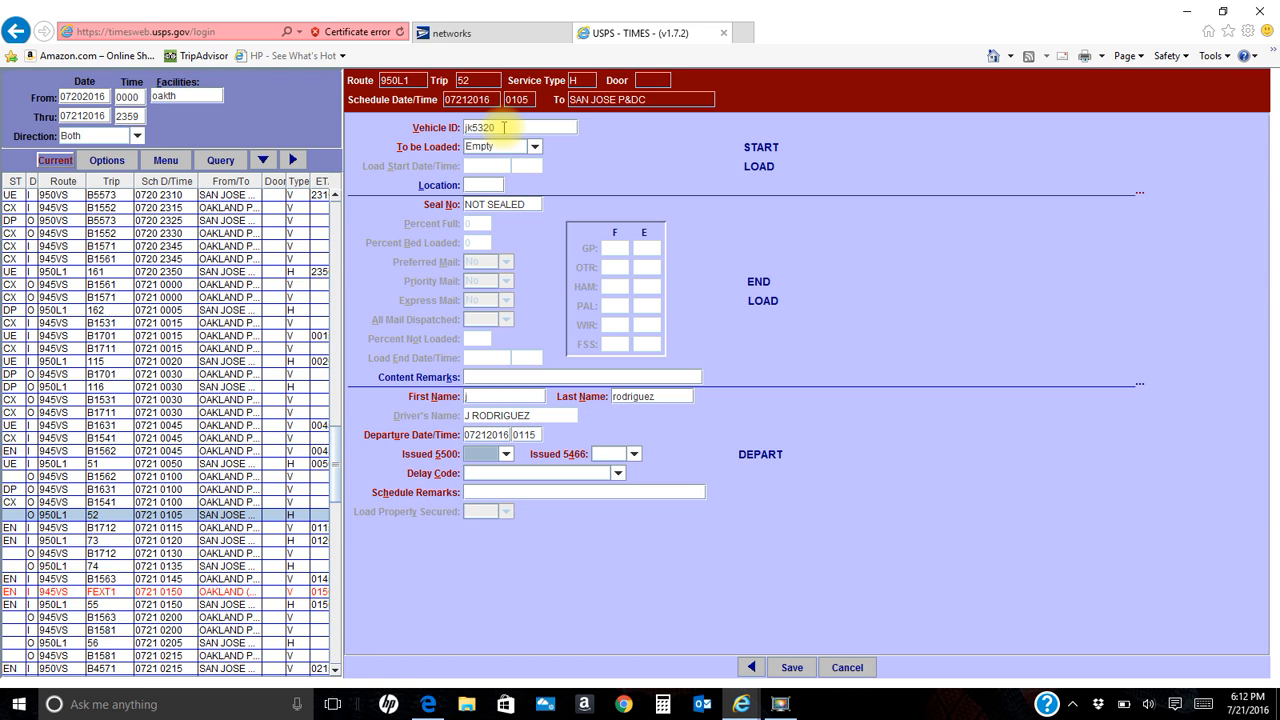
Step: Set both Issued 5500 and Issued 5466 to No on outbound trip 52
left_click(506, 454)
left_click(496, 484)
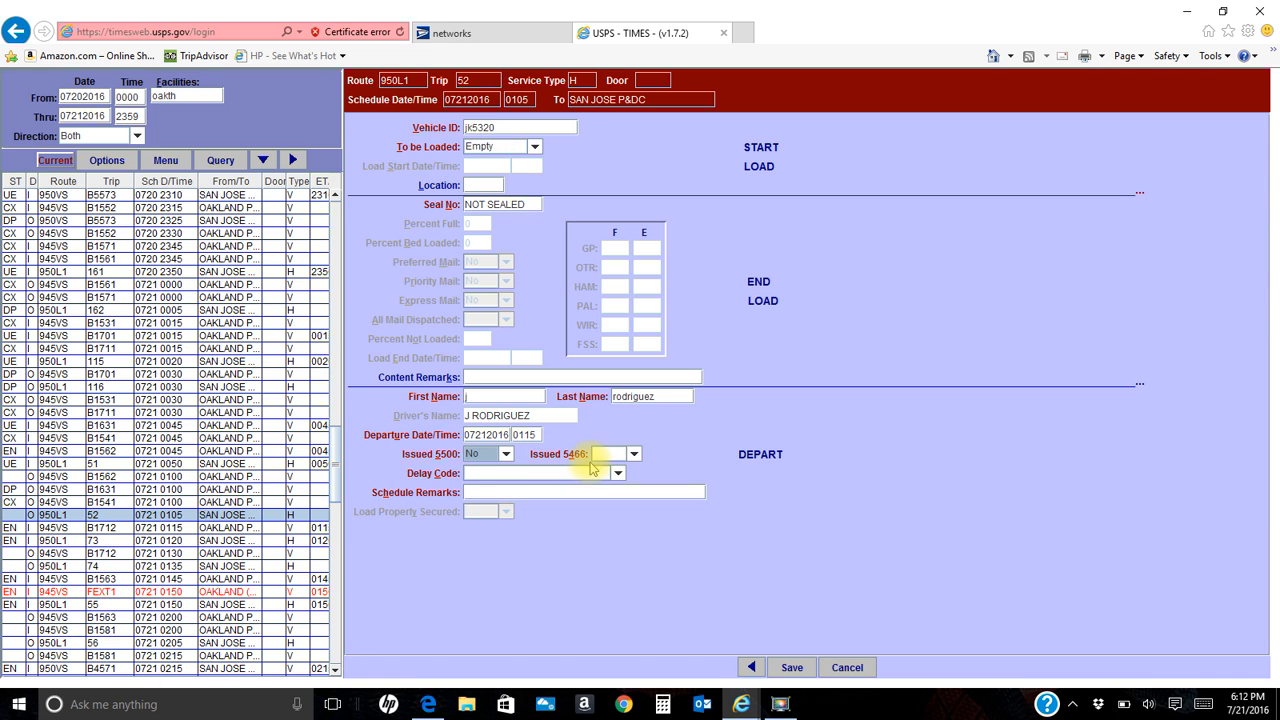
left_click(634, 454)
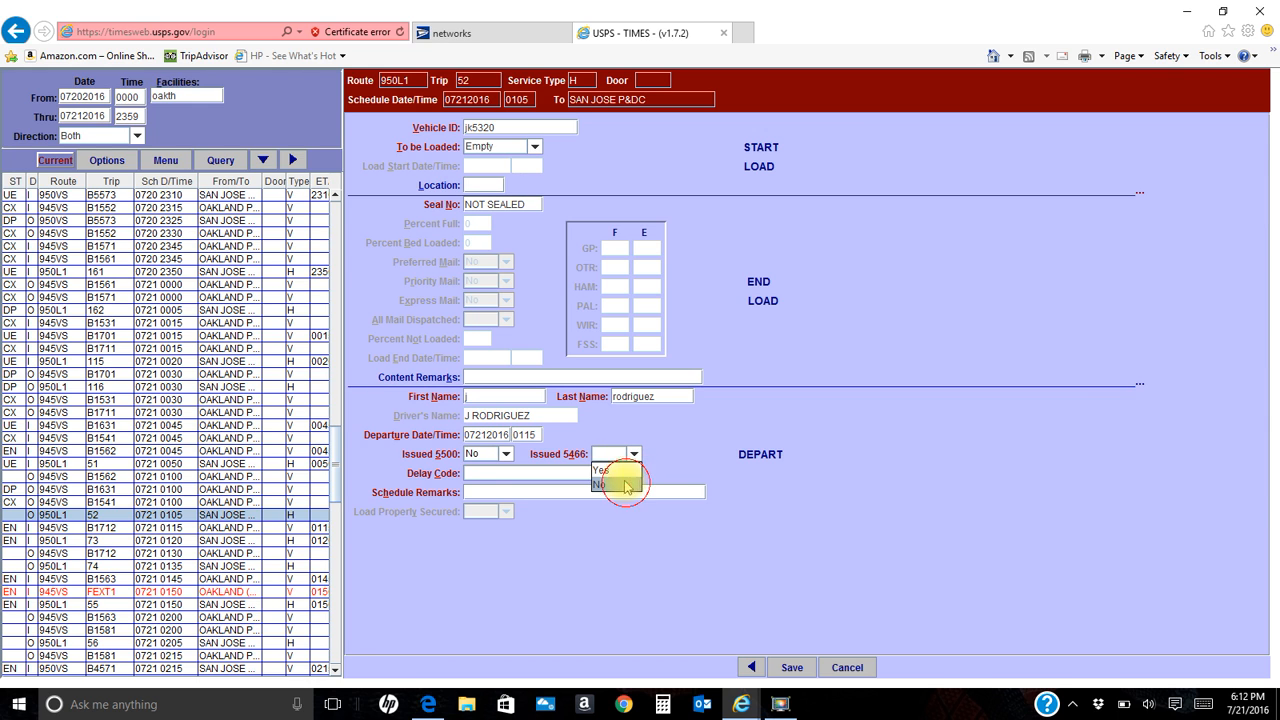
left_click(622, 484)
Step: Give outbound trip 52 the delay code 9 - Other with the schedule remark "late", and save all data
left_click(618, 475)
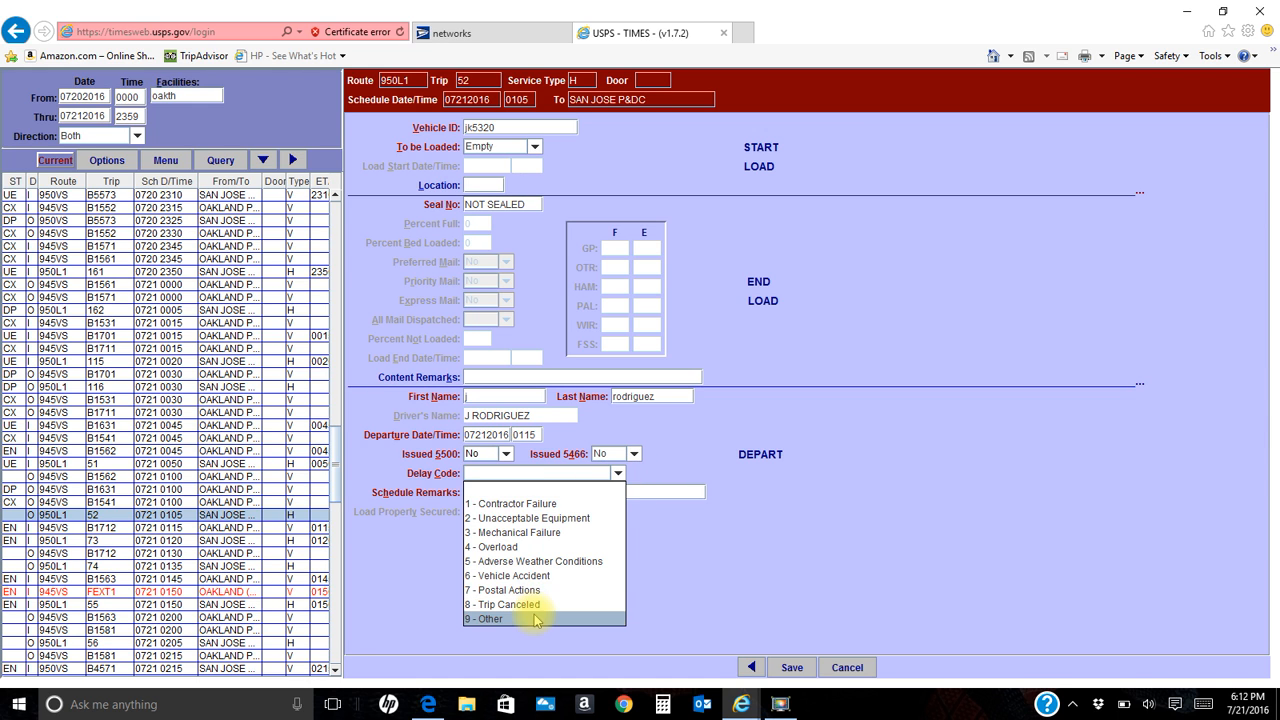
left_click(495, 619)
left_click(506, 493)
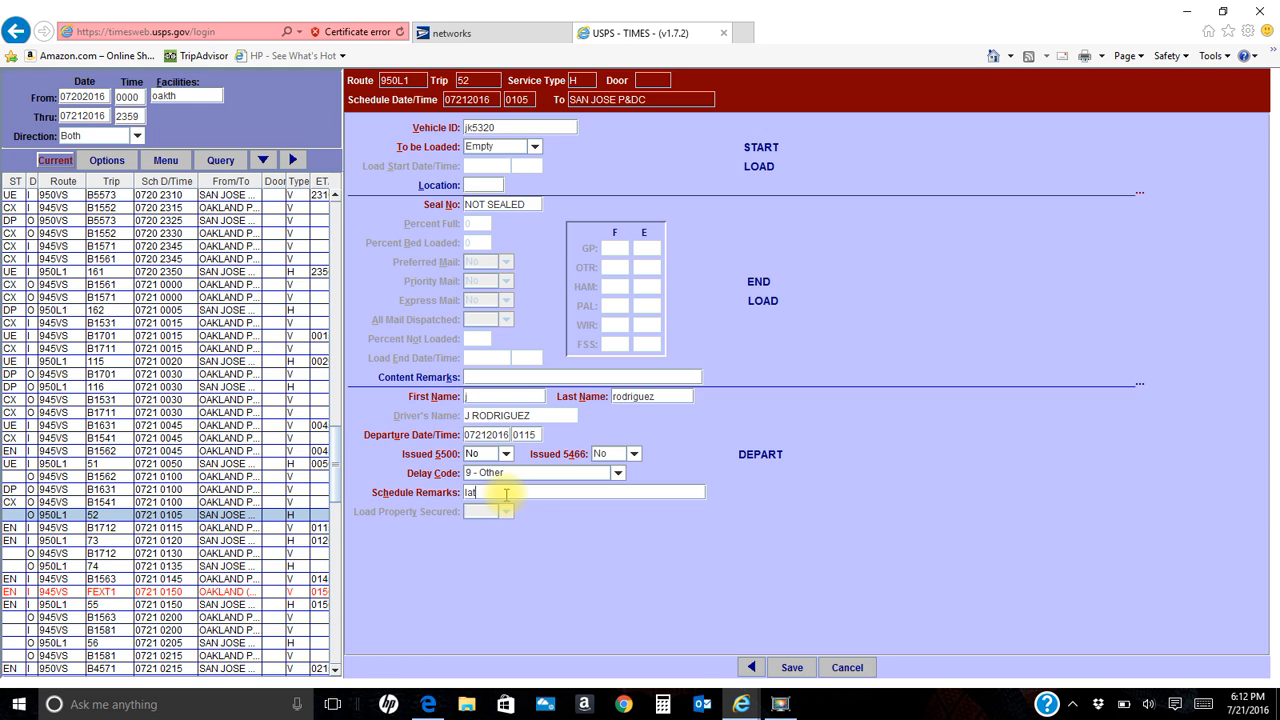
left_click(798, 666)
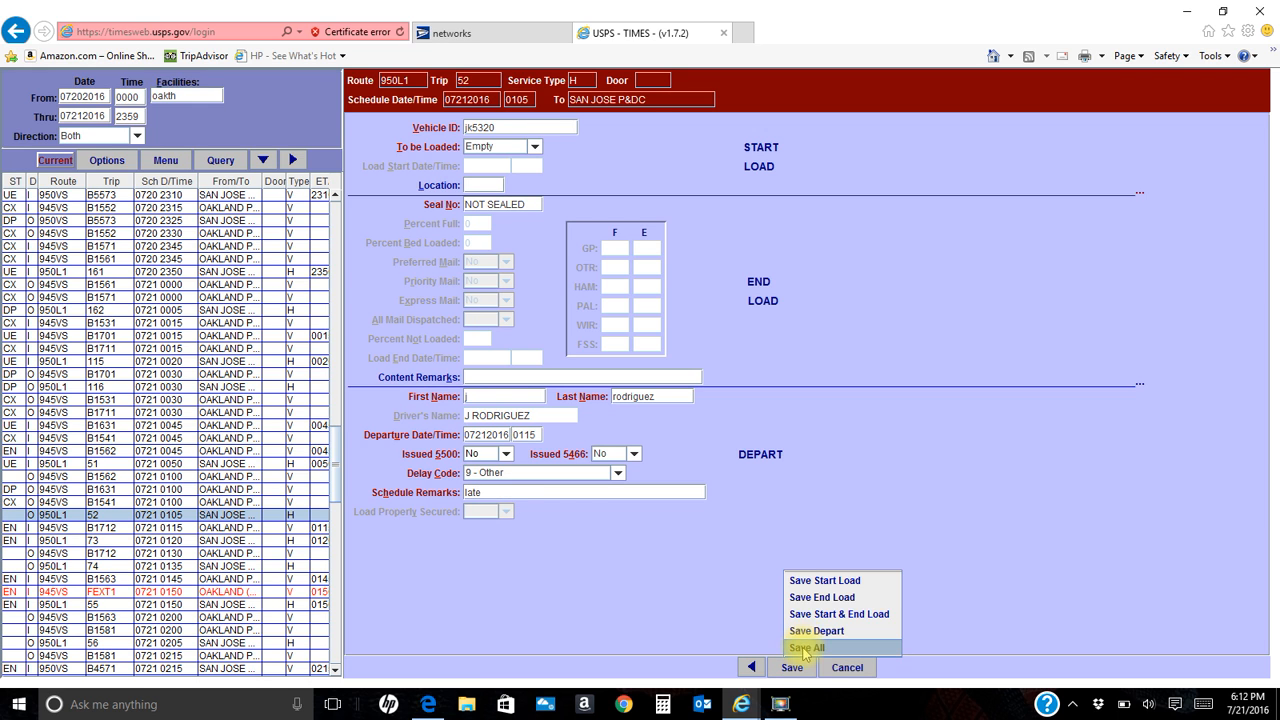
left_click(796, 641)
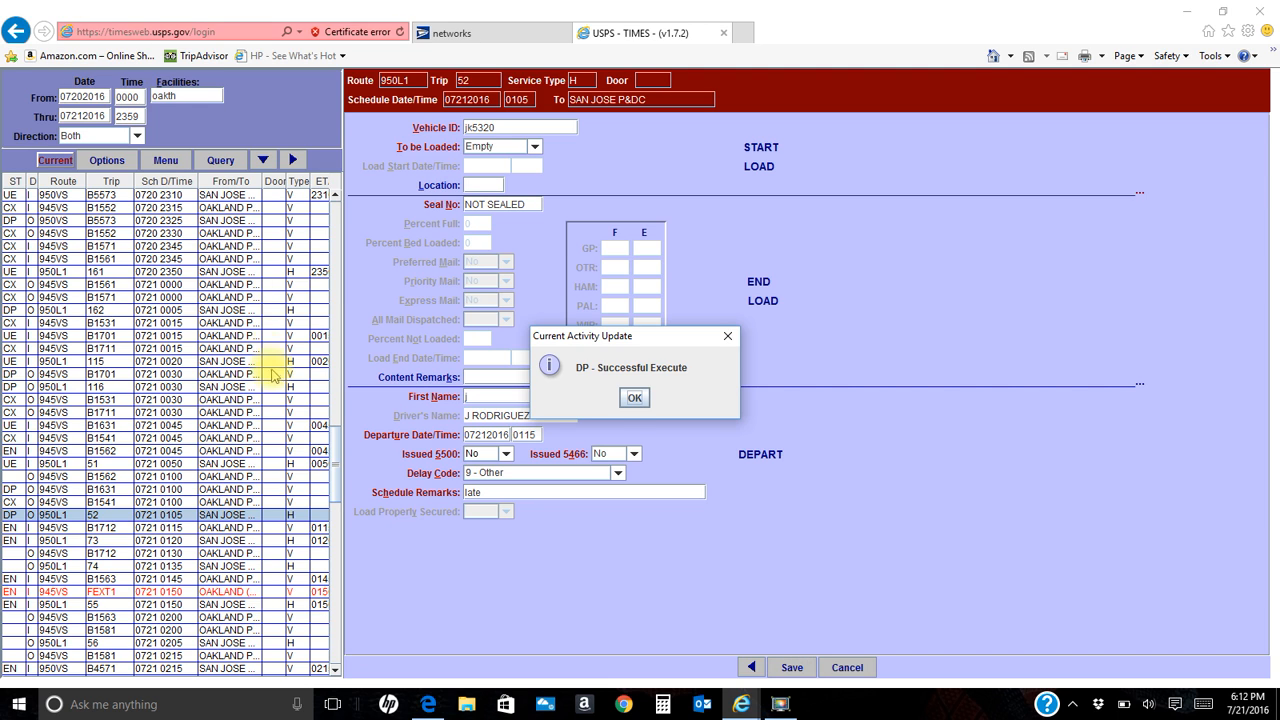
Step: Open inbound trip B1581 and outbound trip B1563 on route 945VS, both scheduled at 0200, to examine their blank-status entries
left_click(634, 398)
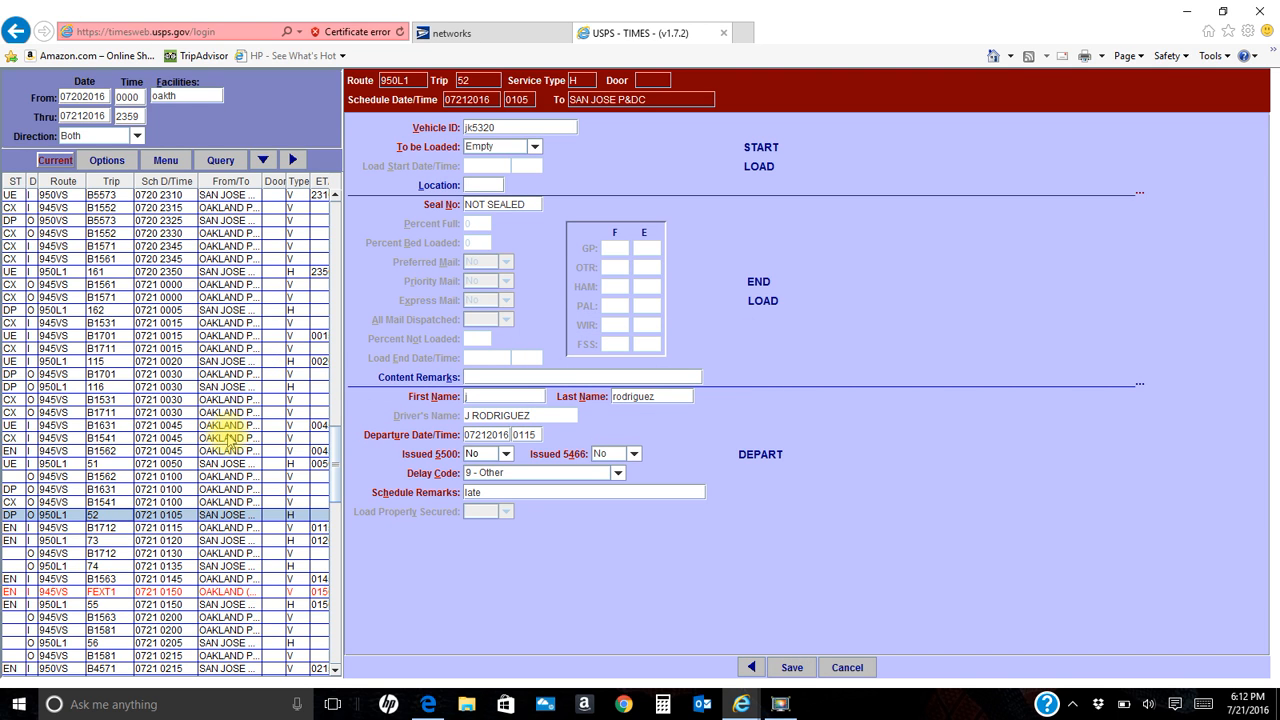
scroll(104, 448, "down", 2)
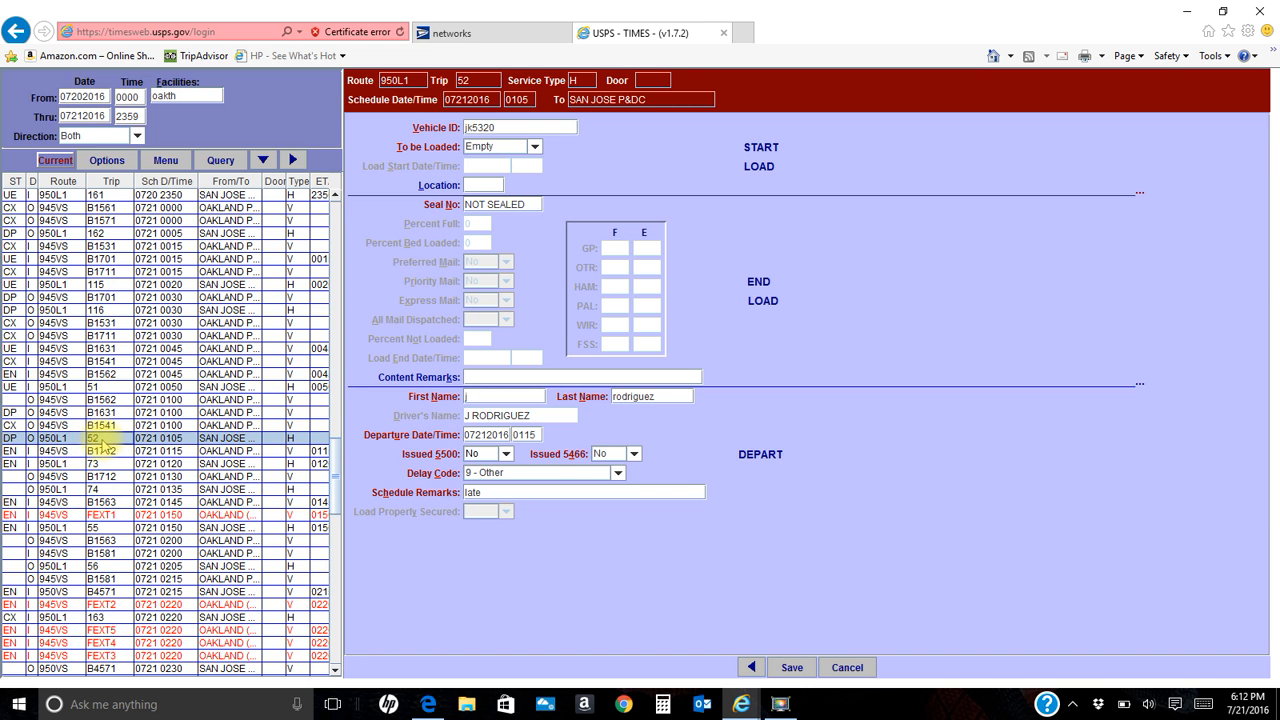
scroll(104, 446, "down", 1)
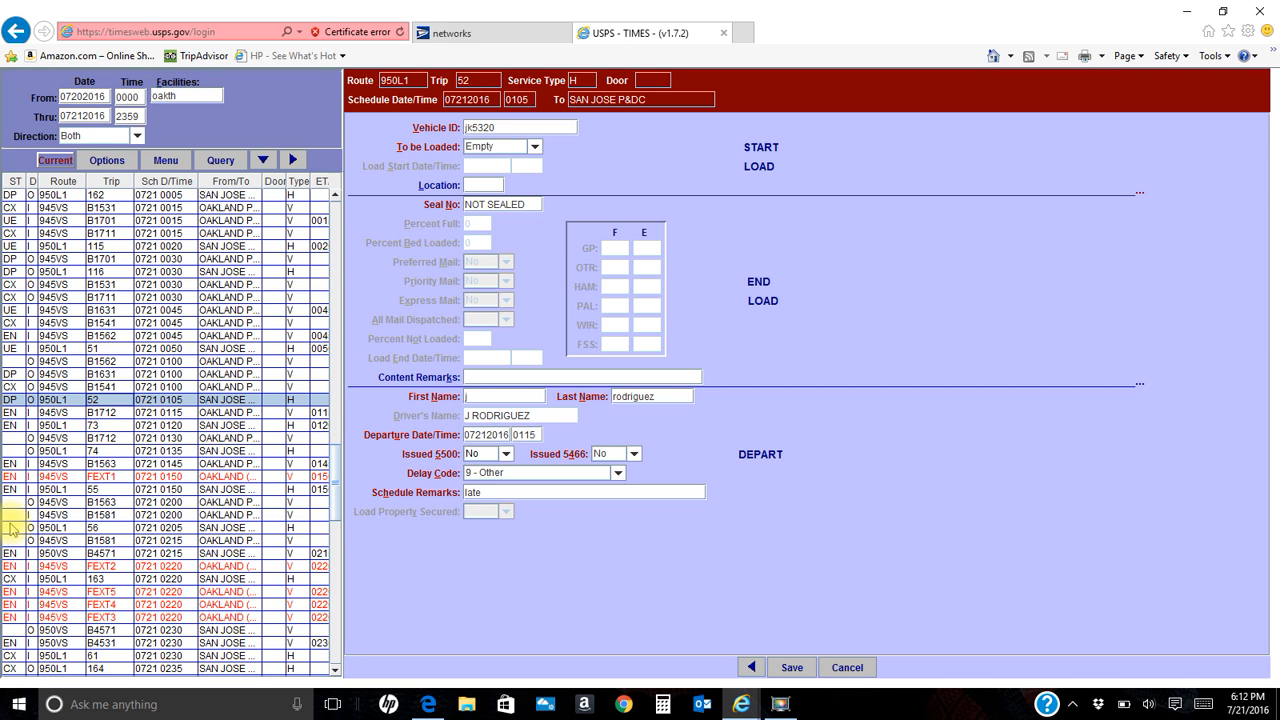
left_click(110, 515)
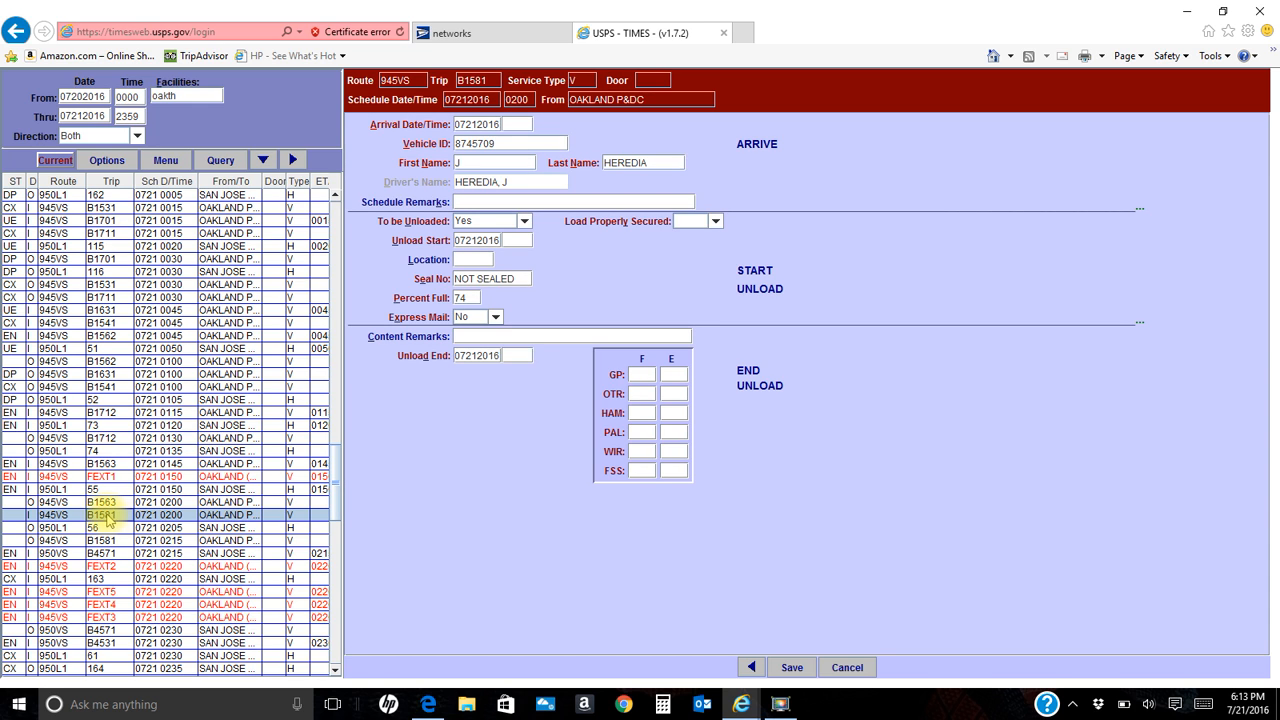
left_click(89, 502)
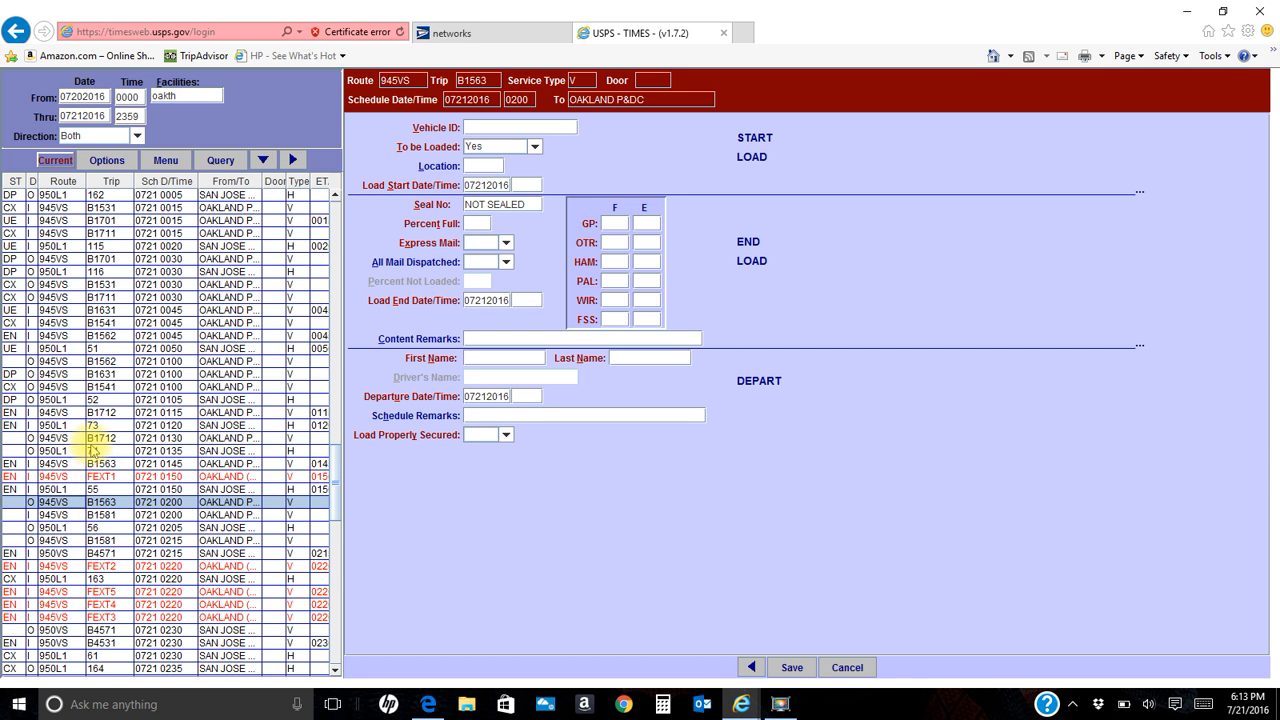
Step: Cancel inbound trip 6 on route 94512 scheduled at 0245, with 5500 Issued set to No and the reason OTHER
scroll(75, 470, "down", 4)
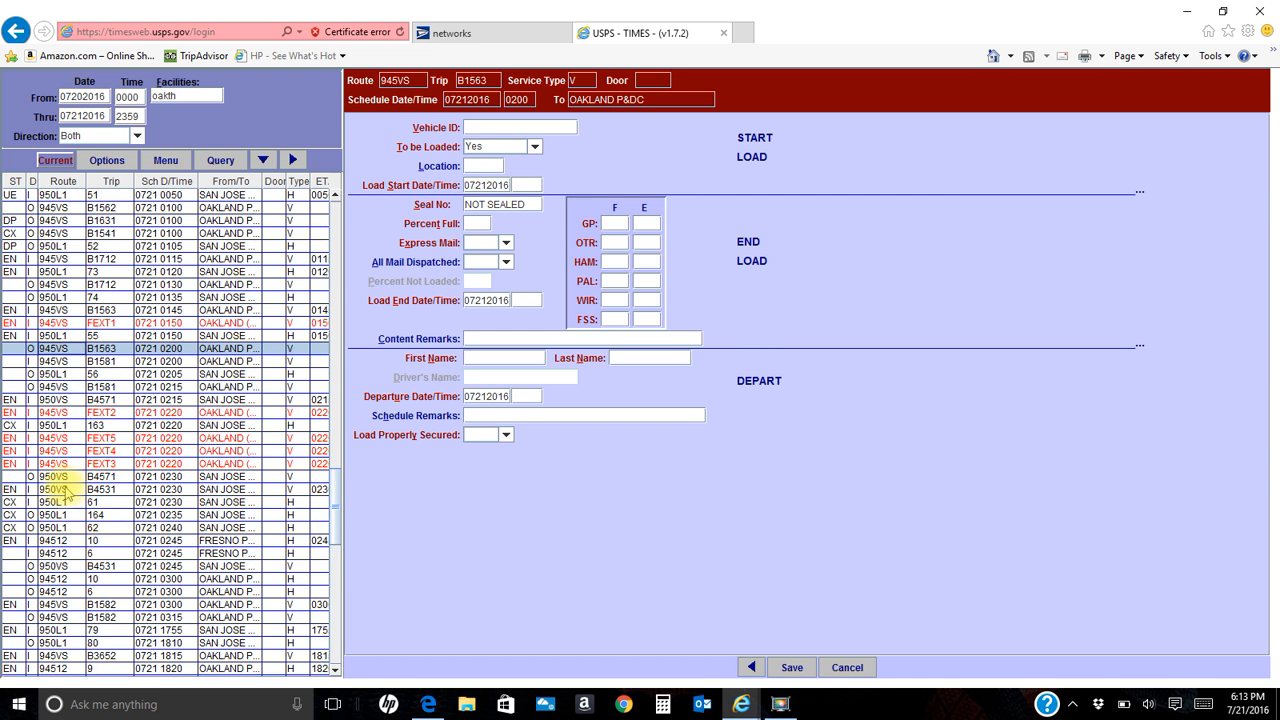
scroll(66, 490, "down", 3)
left_click(52, 438)
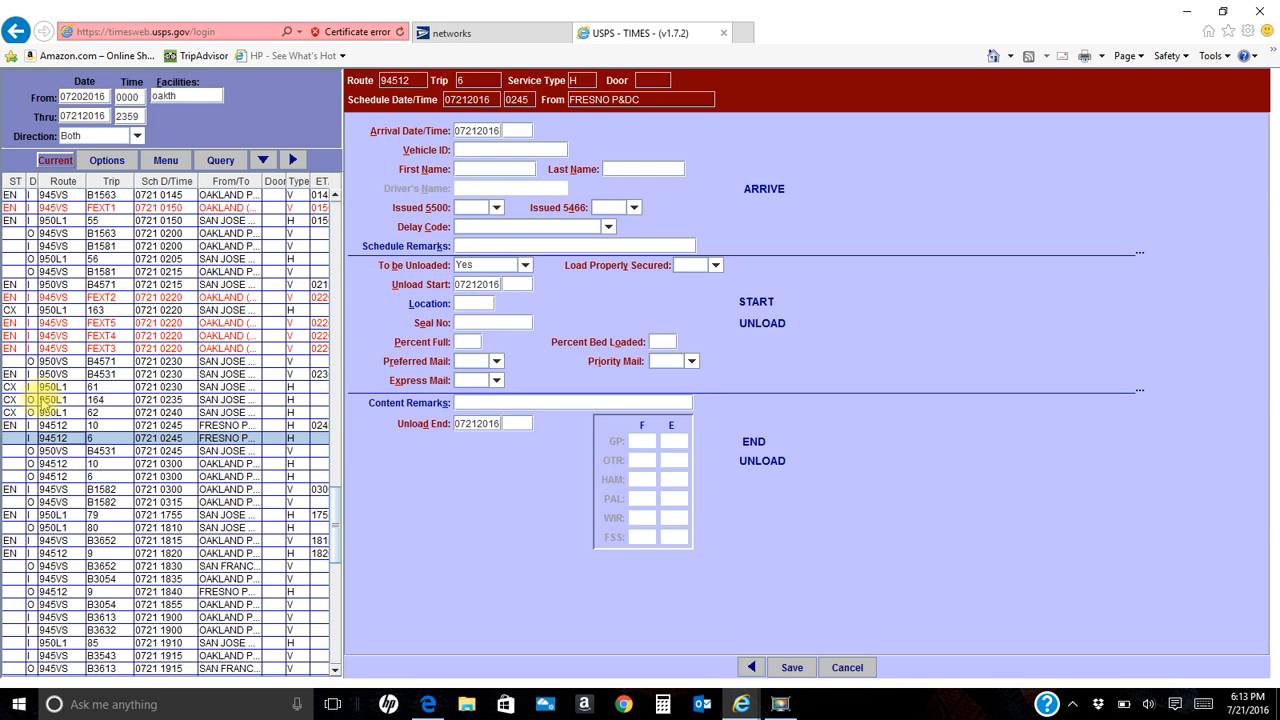
left_click(110, 161)
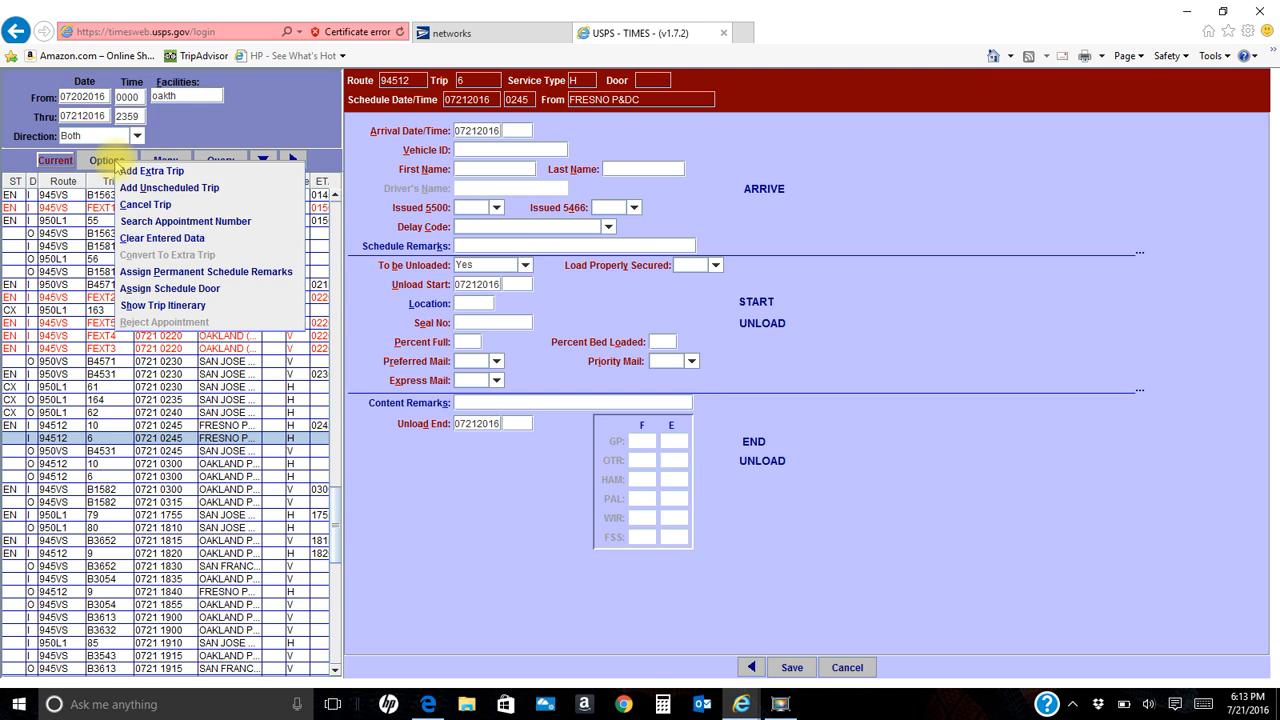
left_click(145, 205)
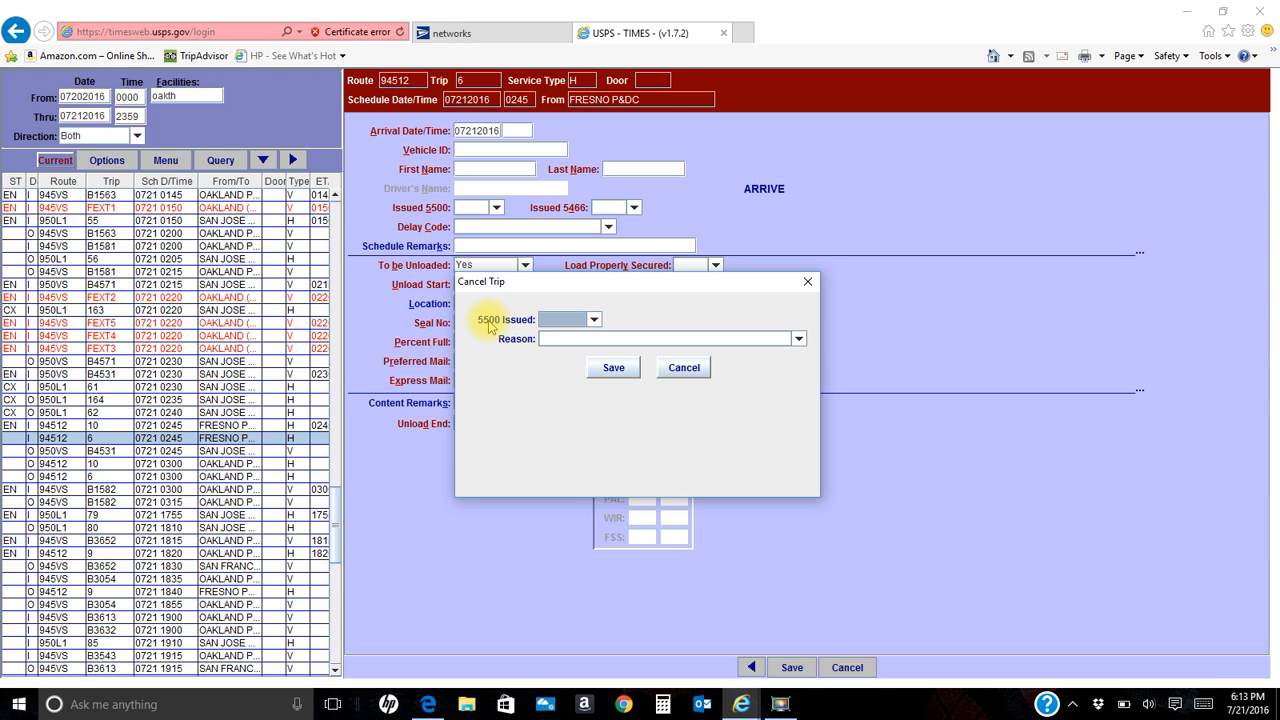
left_click(593, 321)
left_click(575, 349)
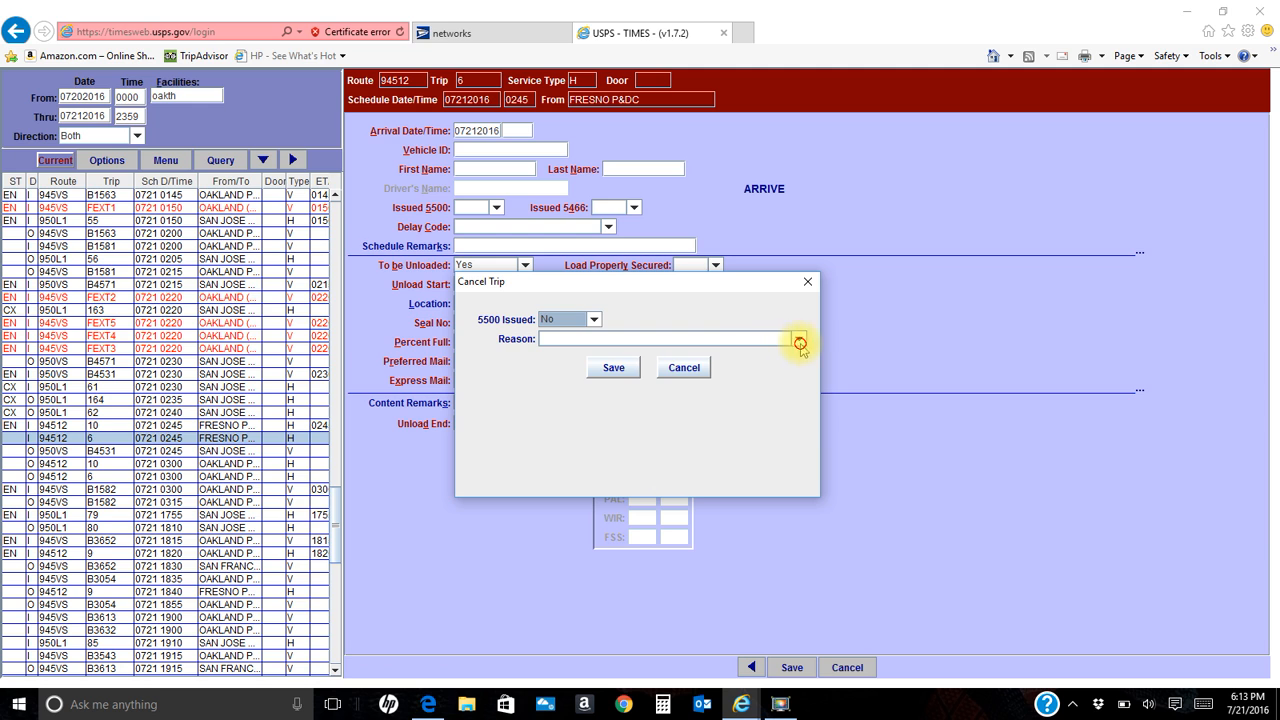
left_click(798, 339)
left_click_drag(800, 362, 794, 408)
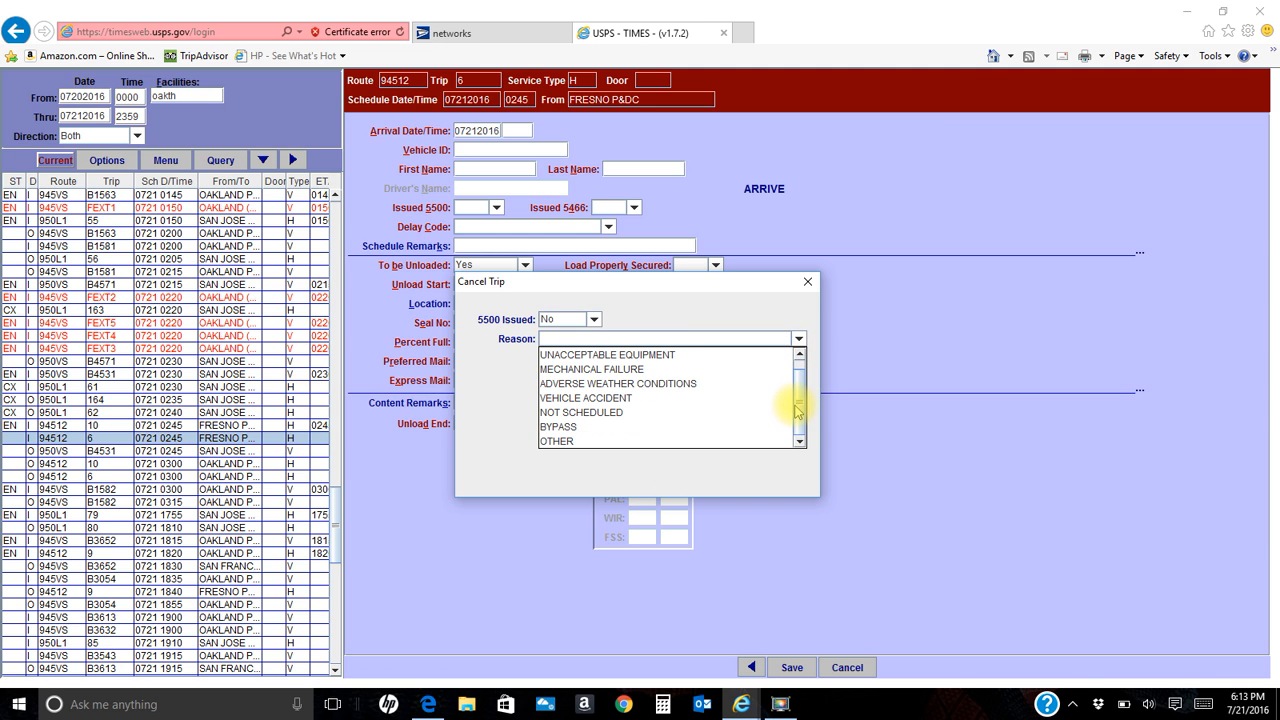
left_click(697, 442)
left_click(606, 366)
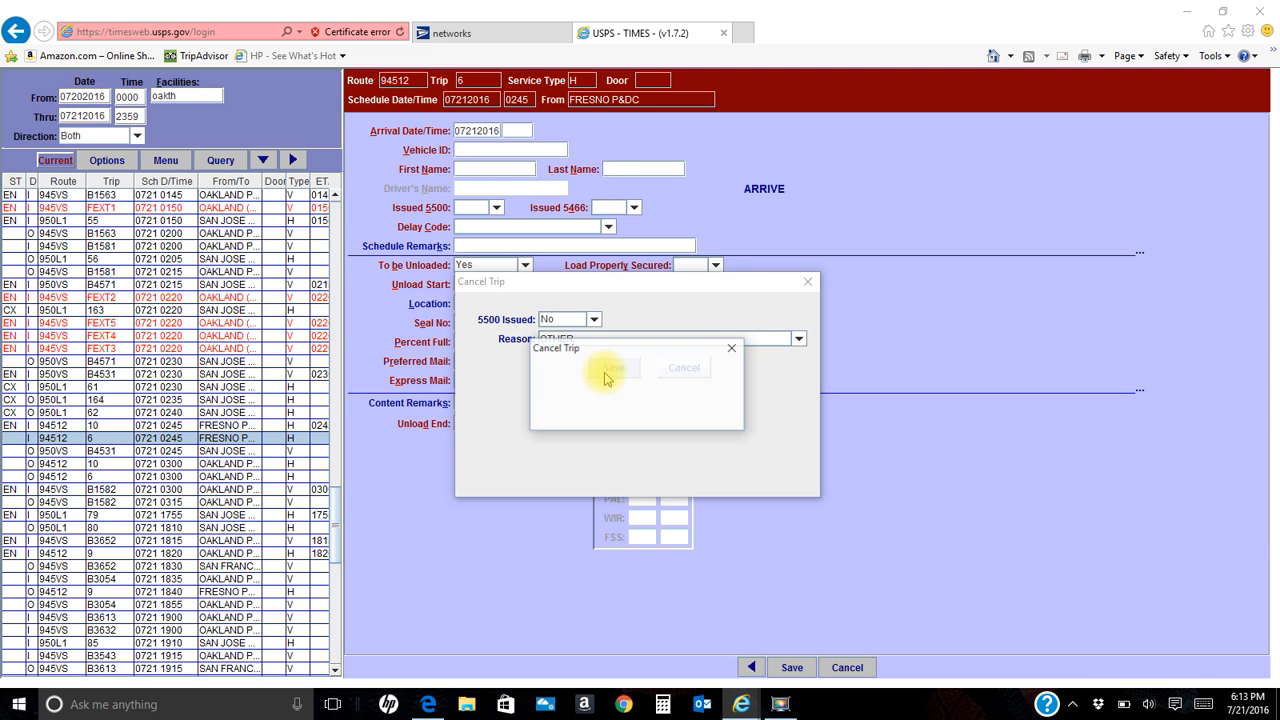
left_click(635, 408)
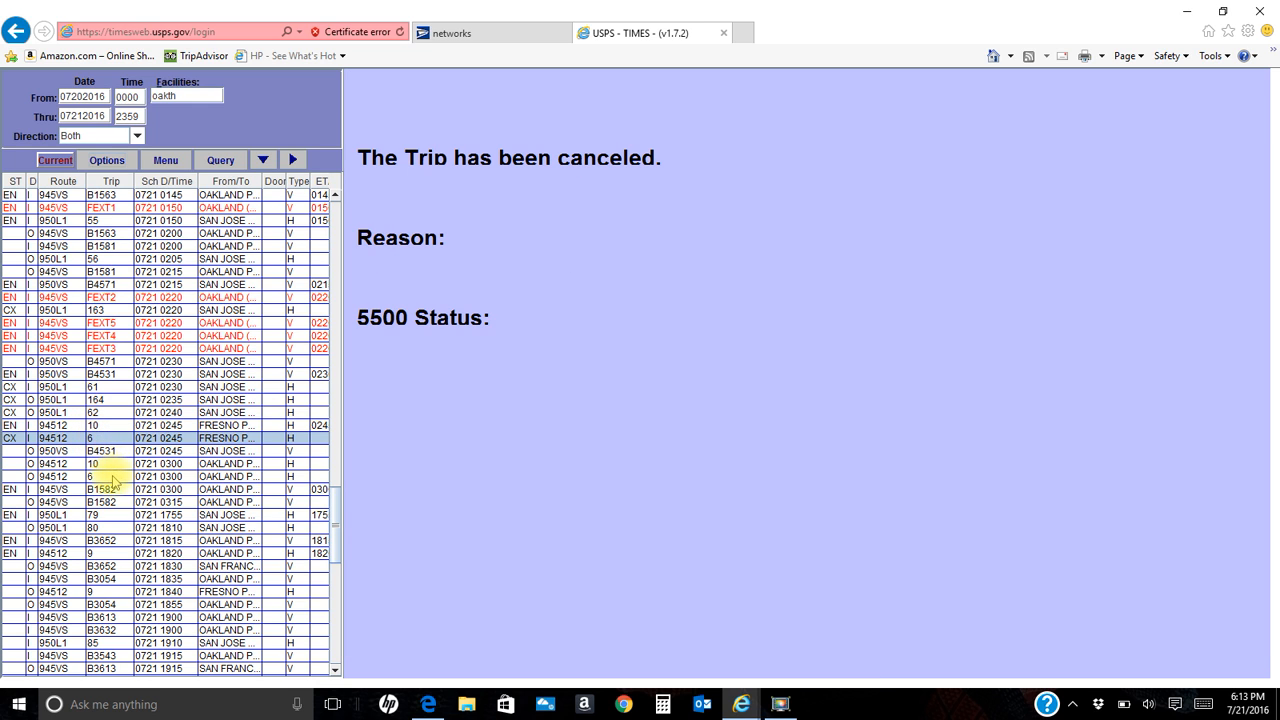
Step: Start cancelling outbound trip 6 on route 94512 scheduled at 0300, with 5500 Issued set to No
left_click(112, 477)
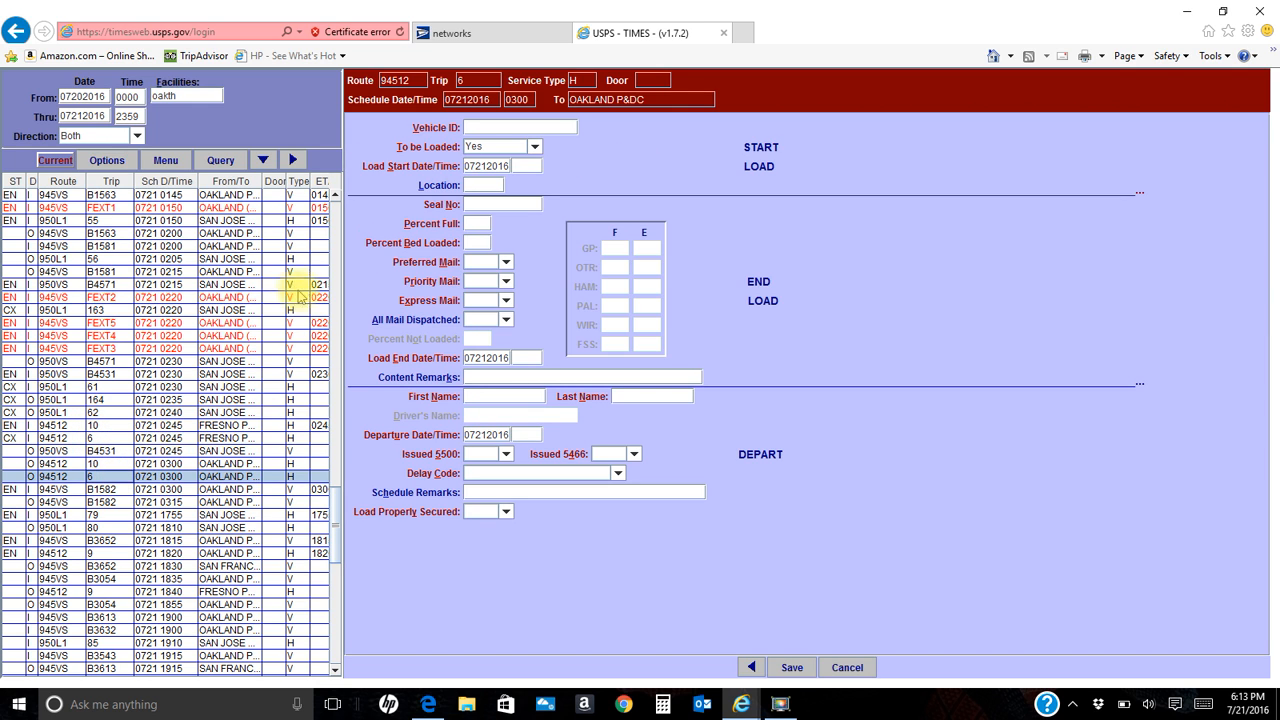
left_click(106, 163)
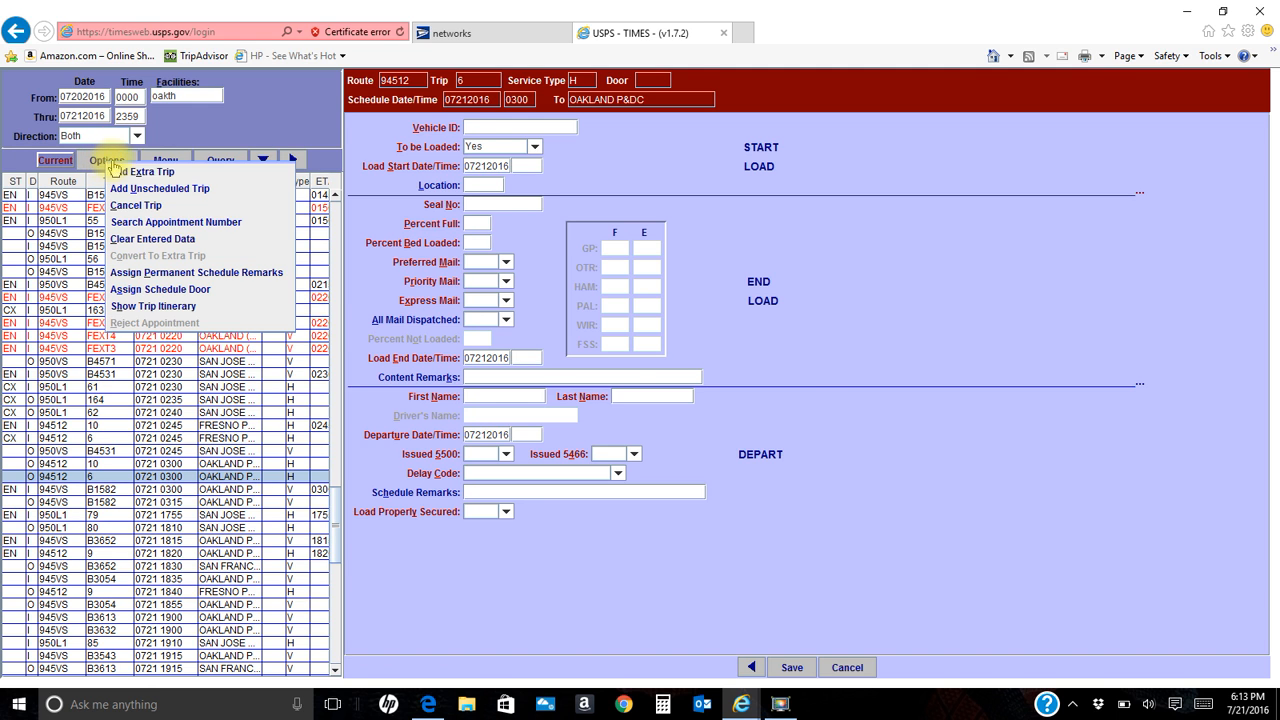
left_click(148, 206)
left_click(596, 324)
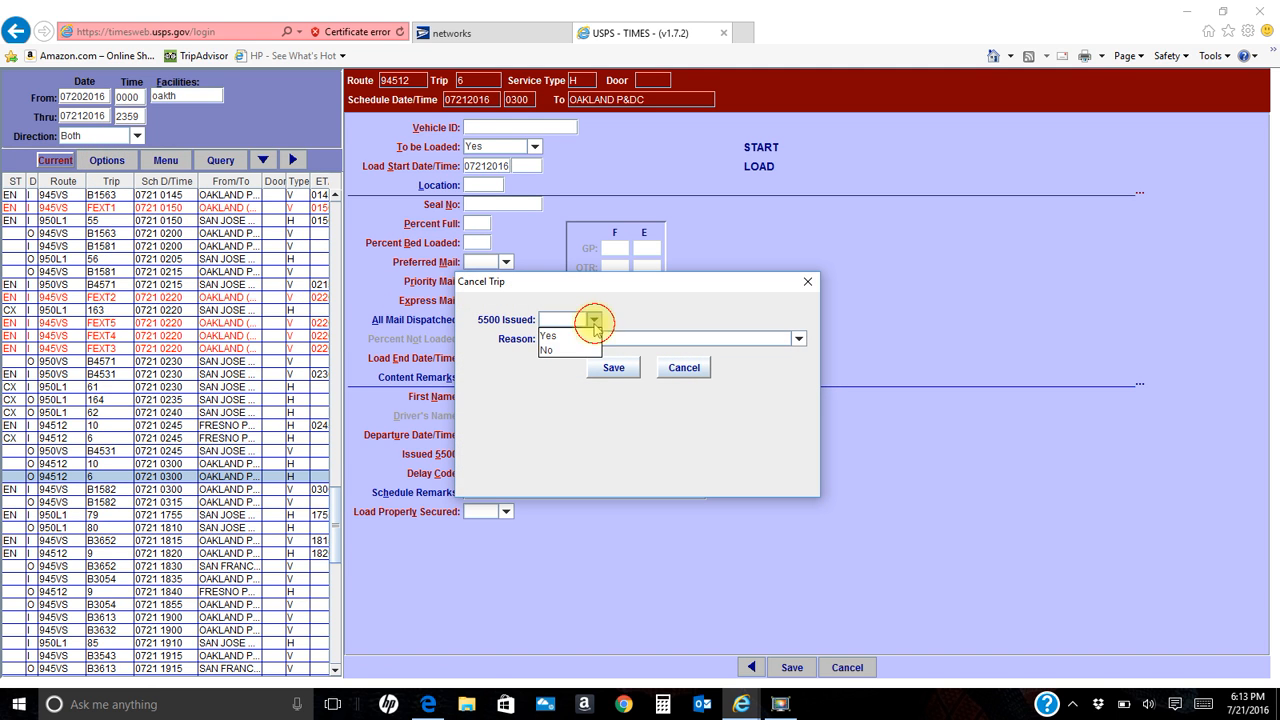
left_click(580, 349)
left_click(799, 339)
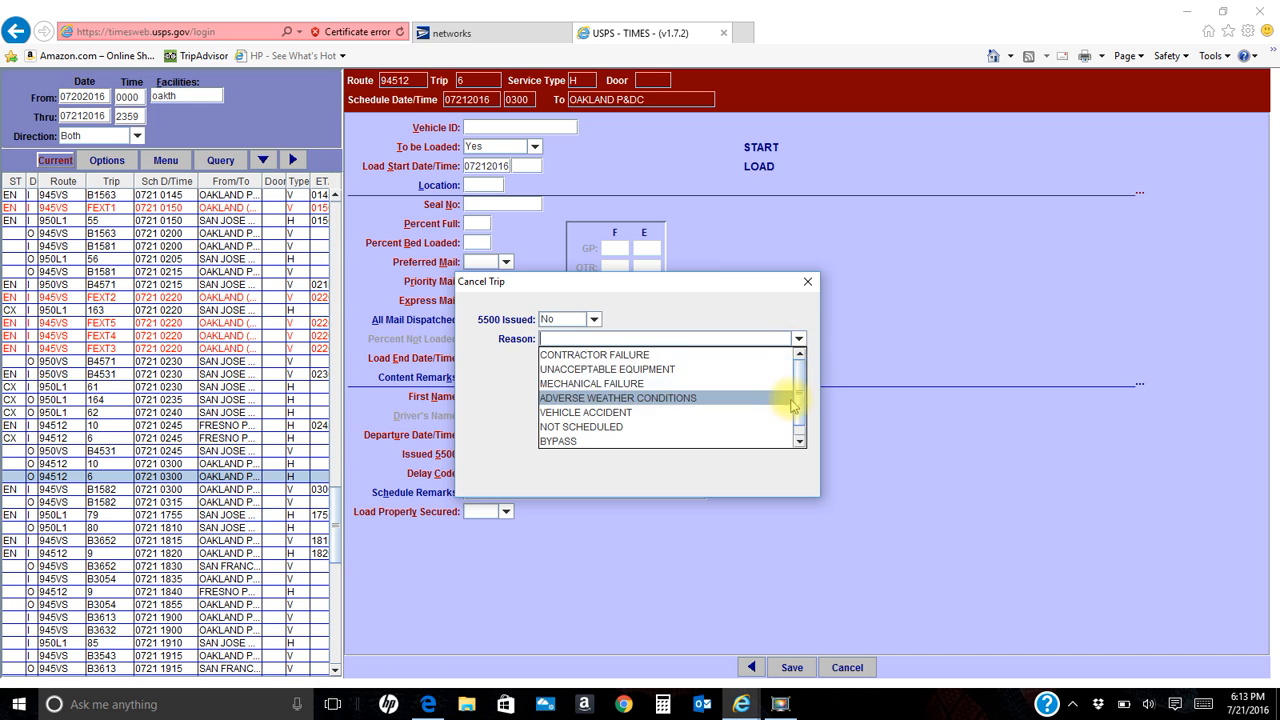
left_click(700, 397)
left_click(799, 339)
left_click(806, 403)
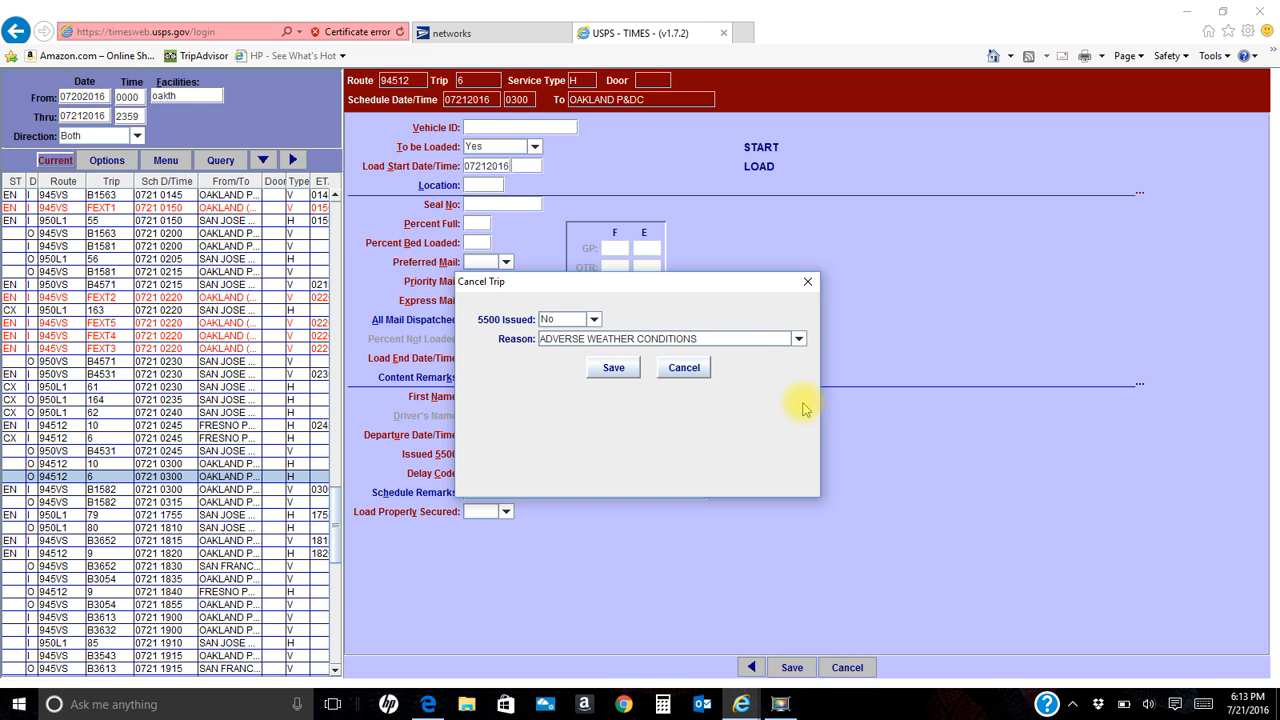
Step: Select OTHER as the cancellation reason for outbound trip 6 and save the cancellation
left_click(799, 339)
scroll(803, 365, "down", 1)
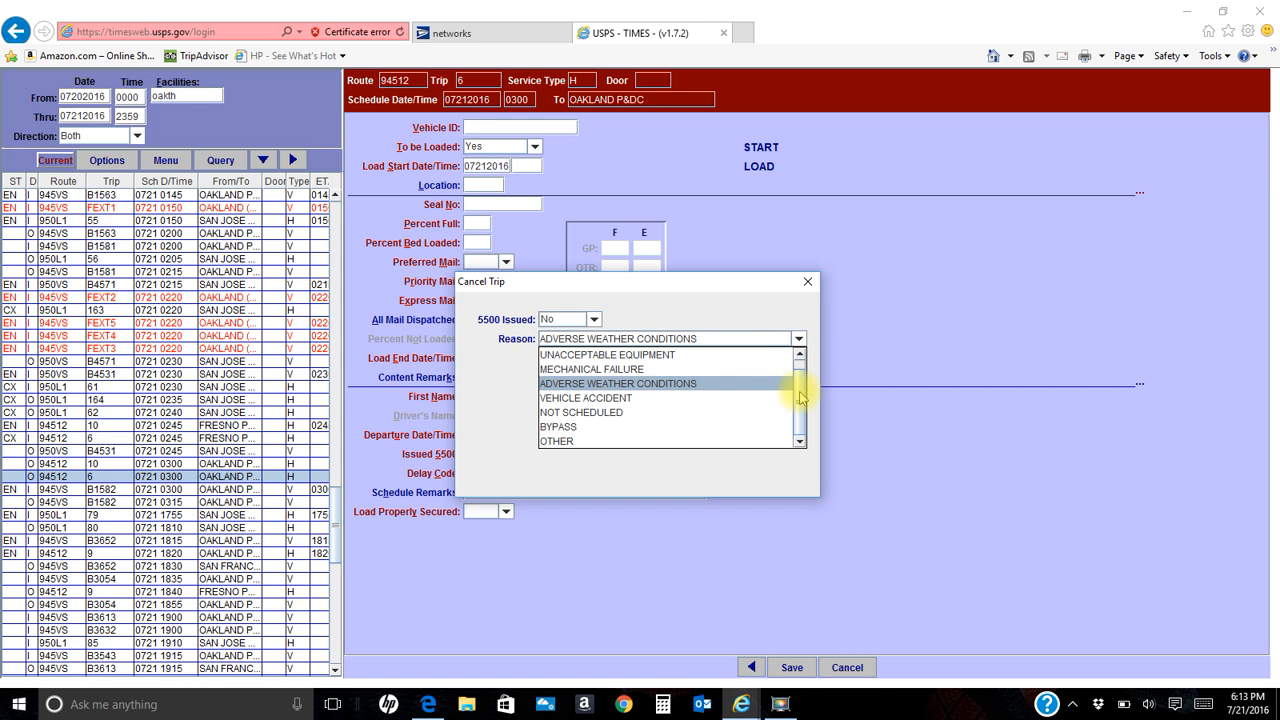
left_click(648, 441)
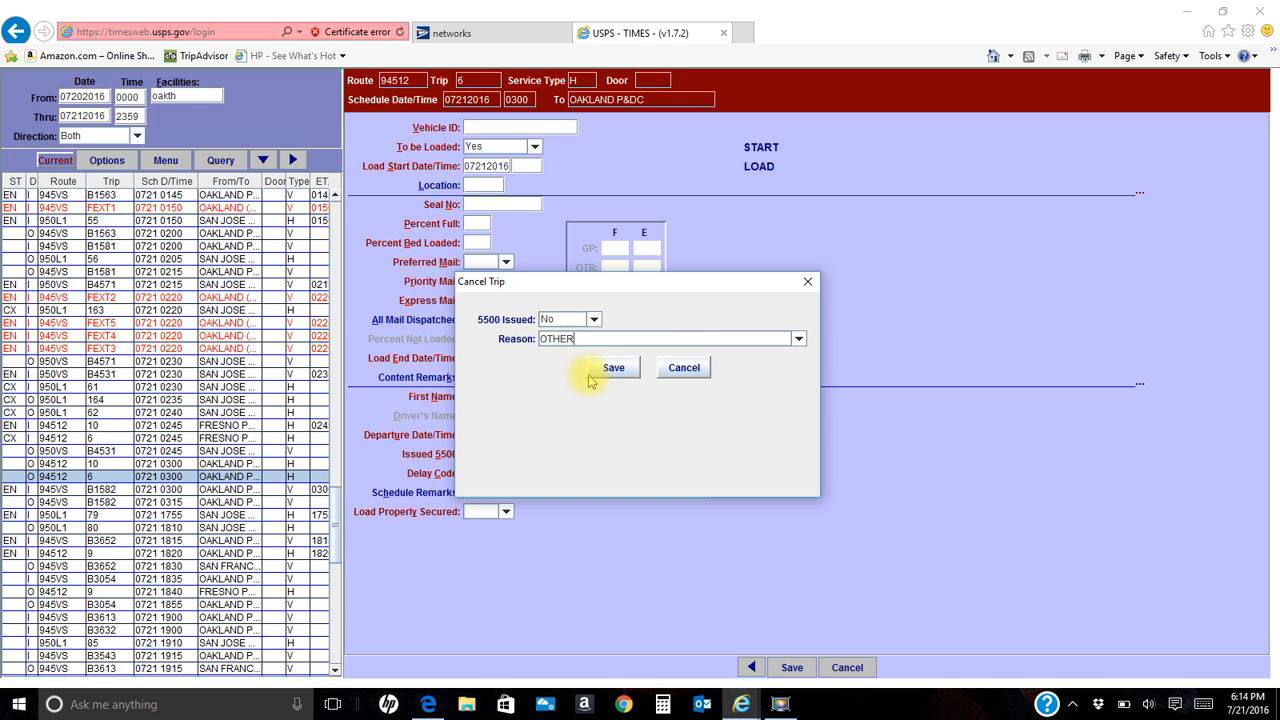
left_click(610, 366)
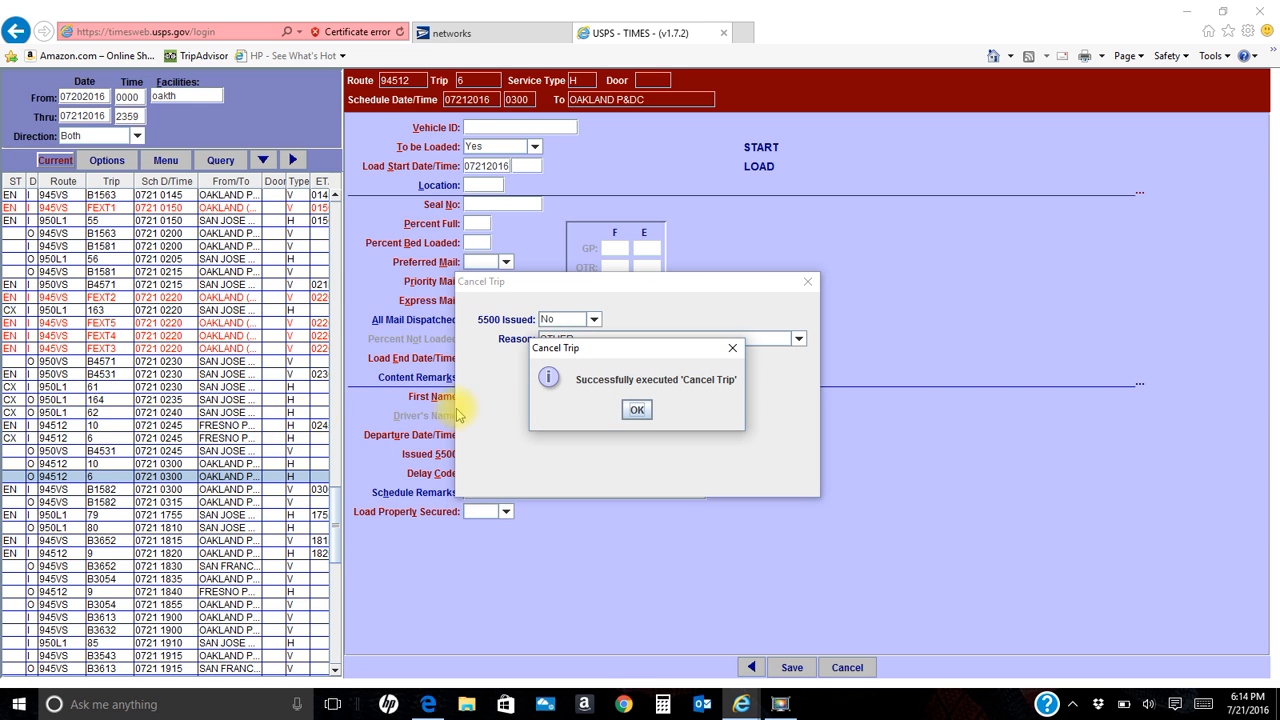
left_click(636, 409)
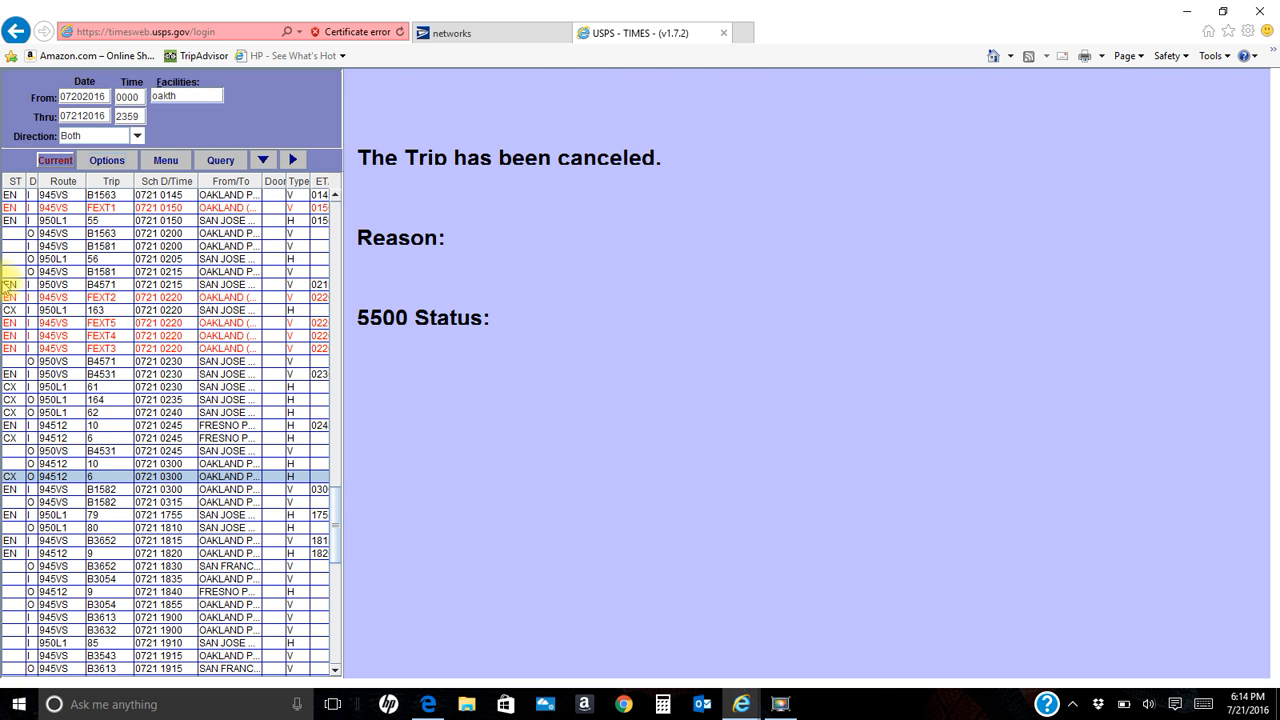
Step: Open inbound trip 79 on route 950L1 scheduled at 1755 and set both Issued 5500 and Issued 5466 to No
scroll(5, 440, "up", 5)
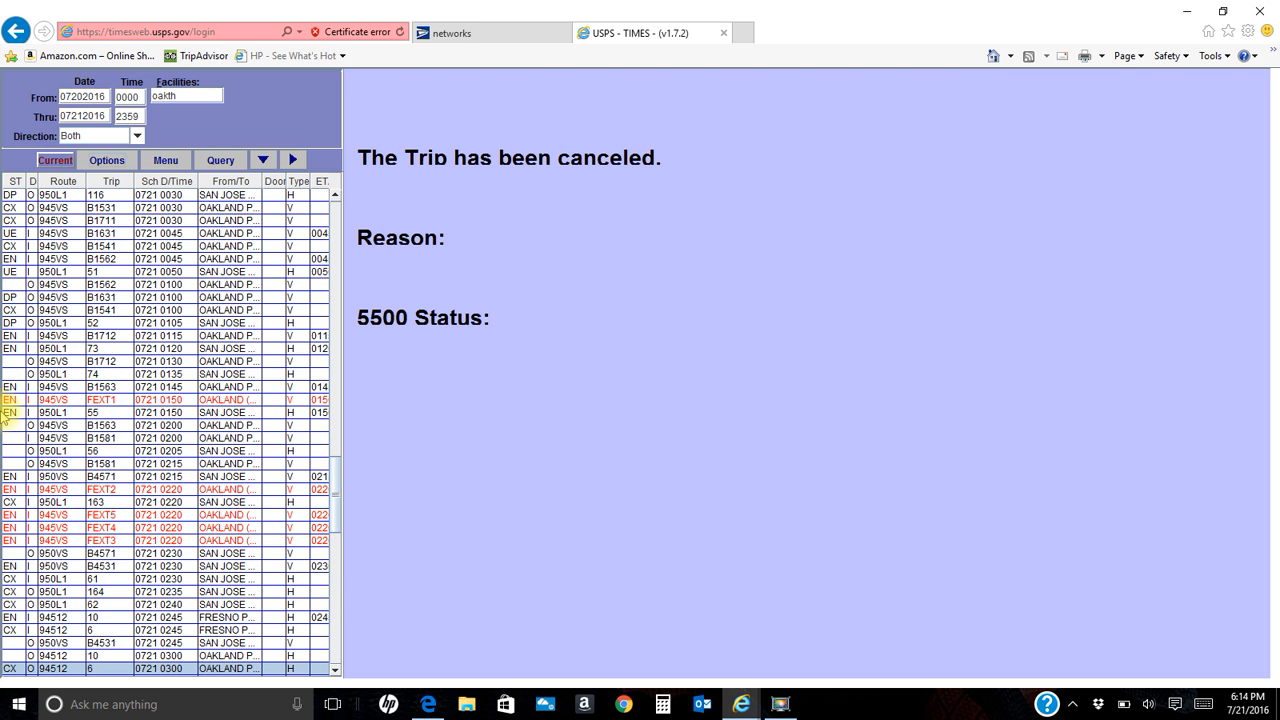
scroll(60, 345, "down", 3)
scroll(70, 343, "down", 5)
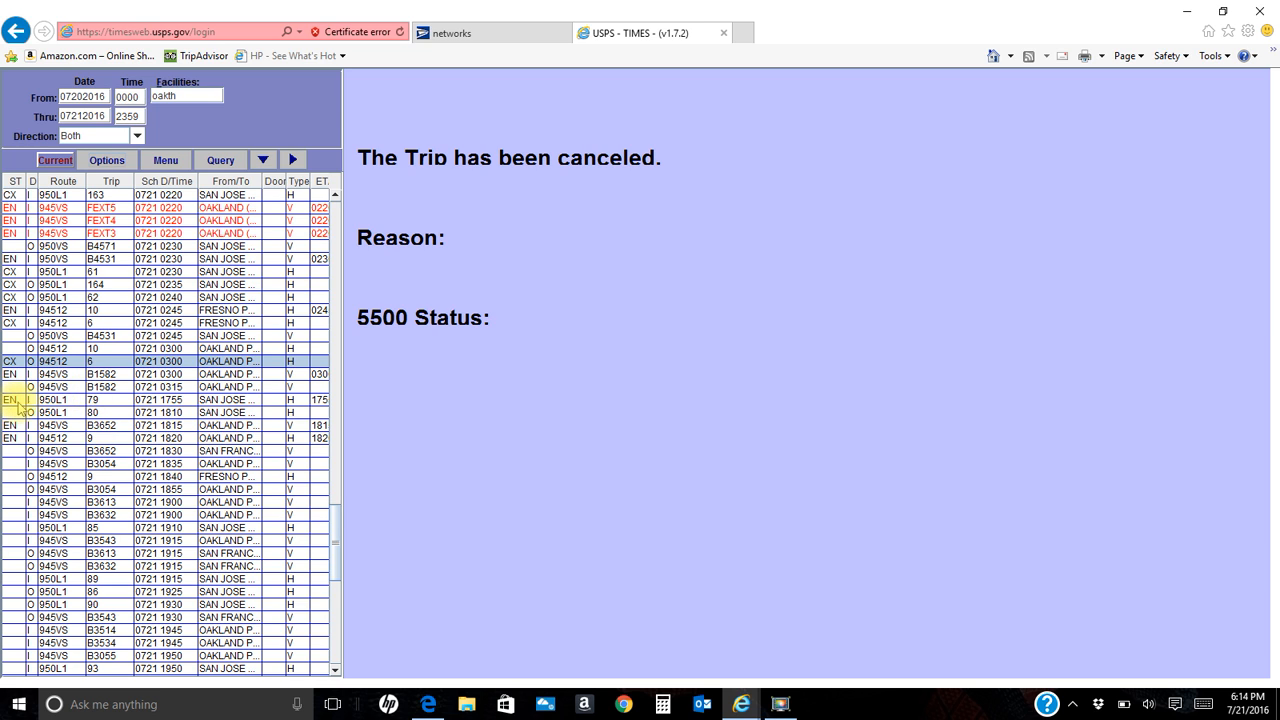
left_click(56, 401)
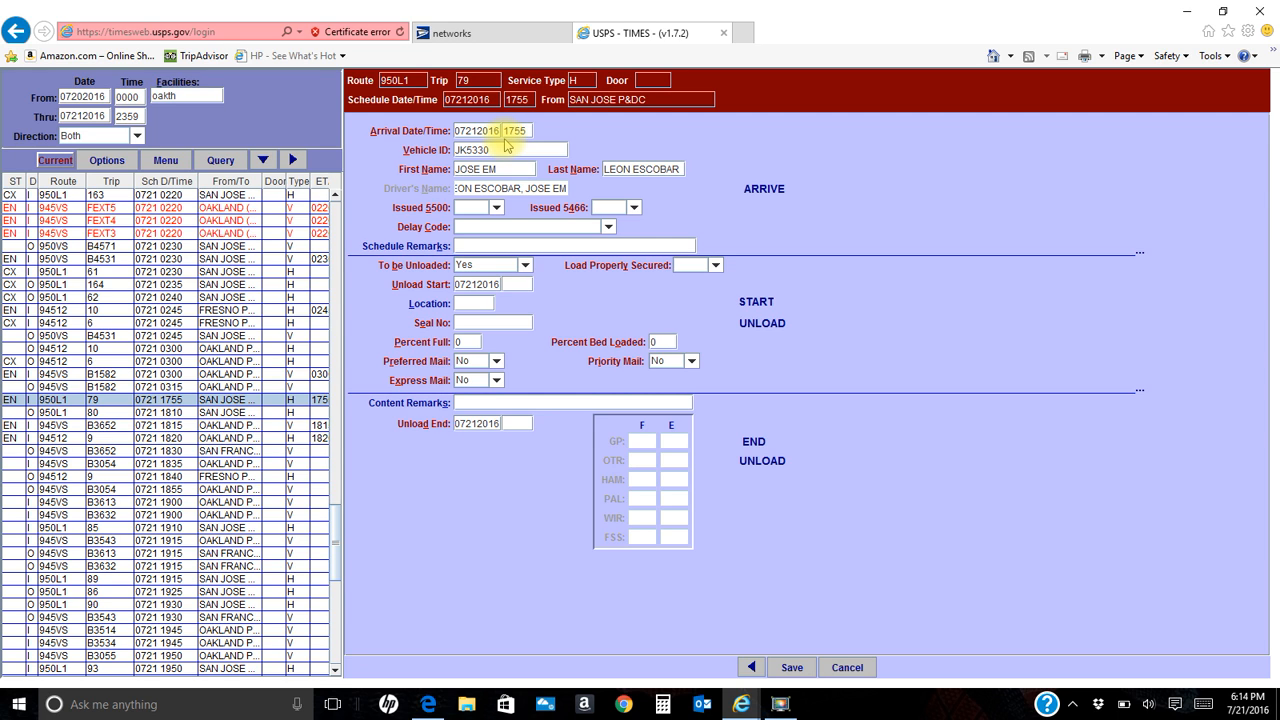
key("Tab")
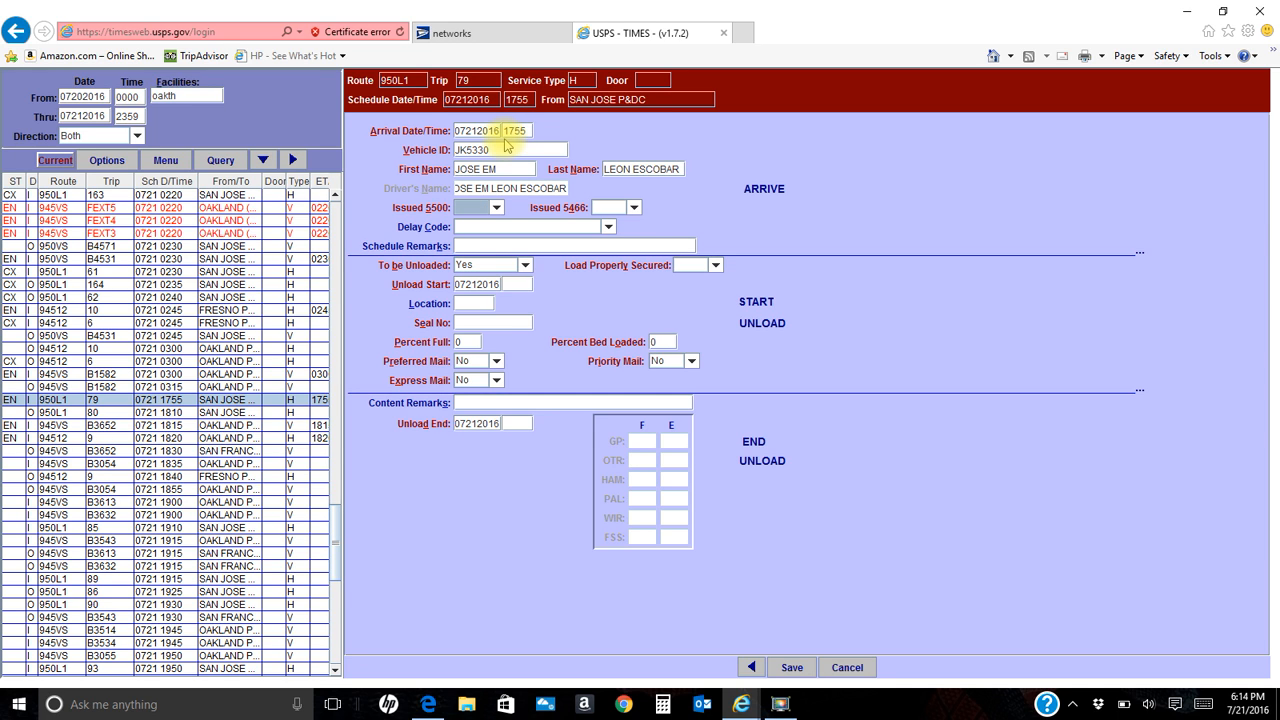
key("Down")
key("Down")
key("Down")
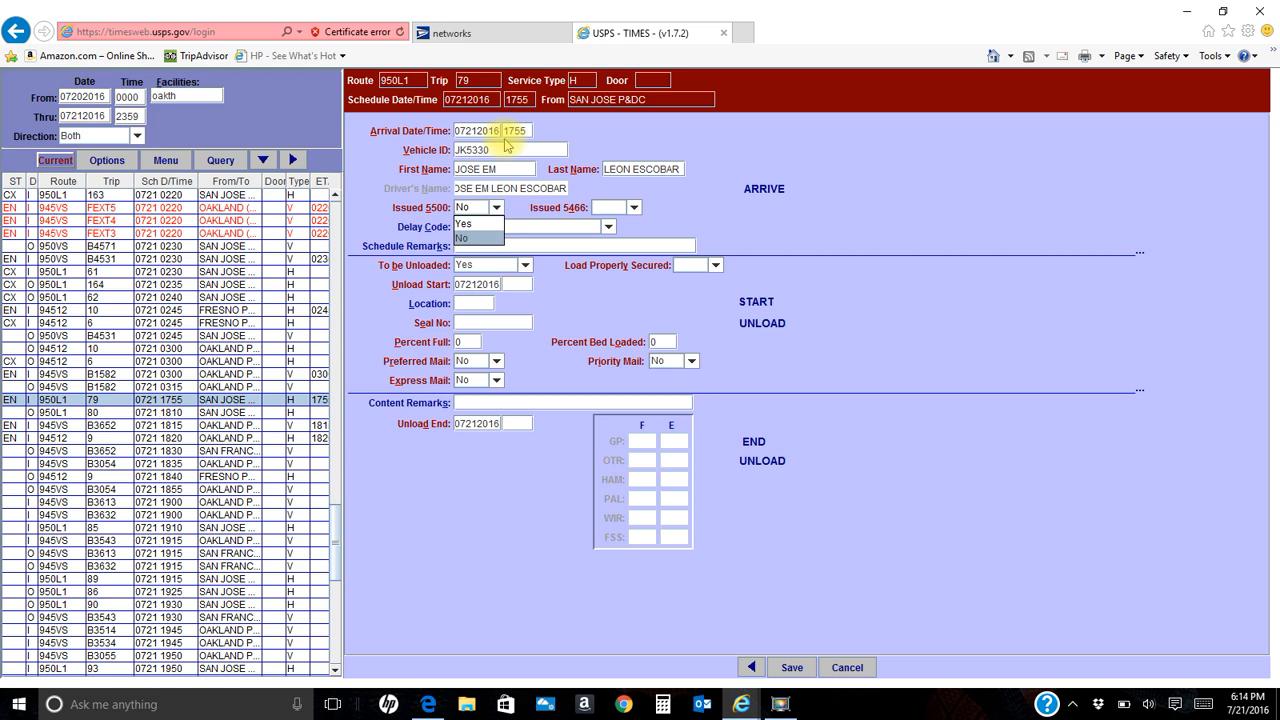
key("Tab")
key("Down")
key("Down")
key("Down")
key("Tab")
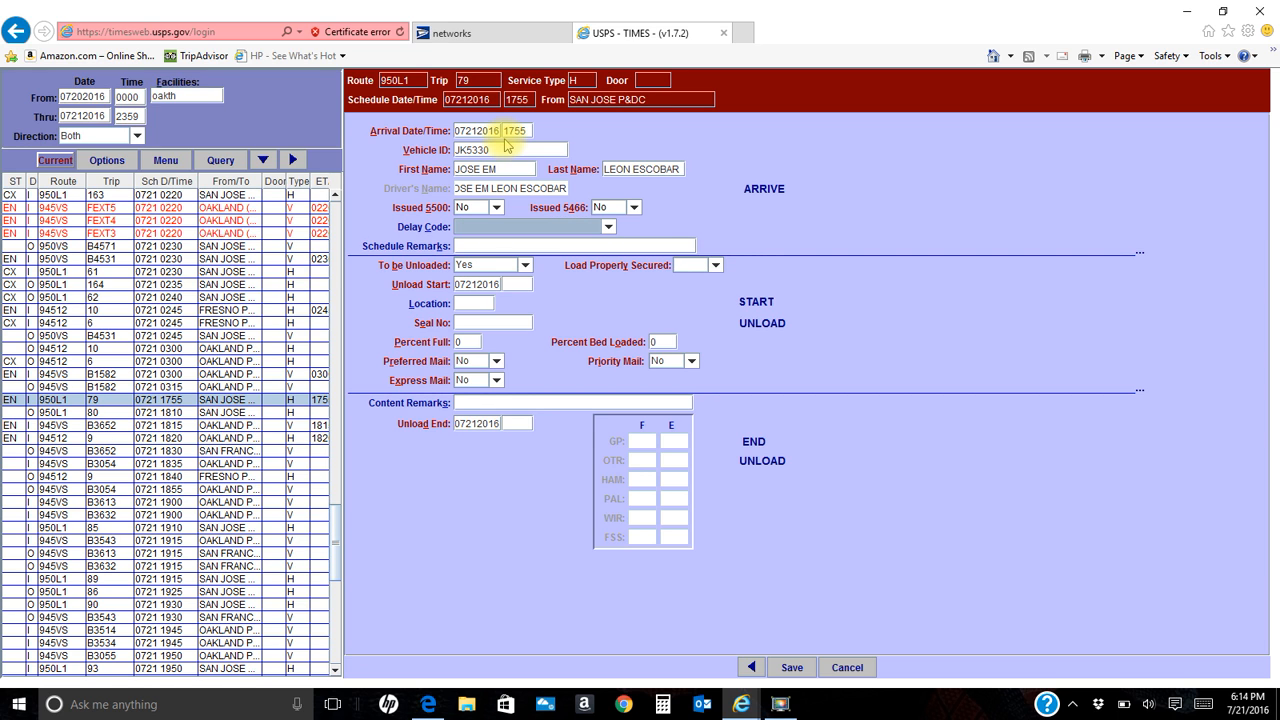
Step: Set To be Unloaded to Empty on inbound trip 79
left_click(524, 265)
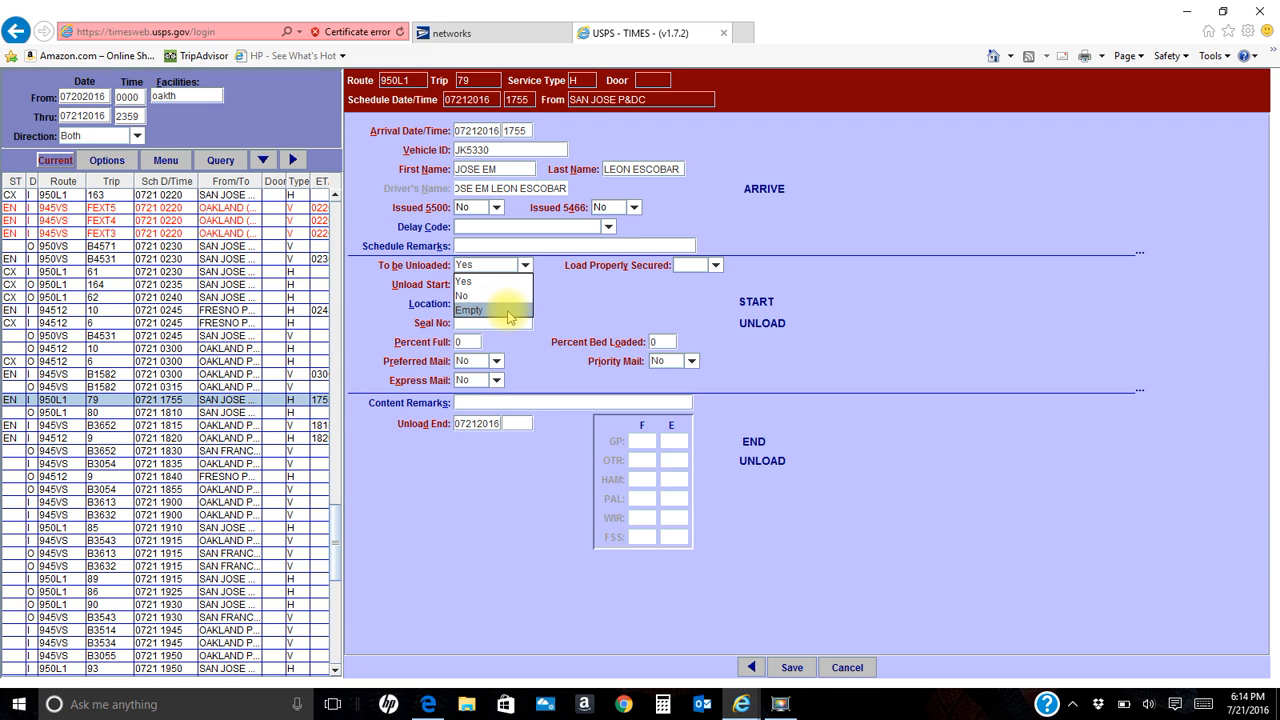
left_click(508, 311)
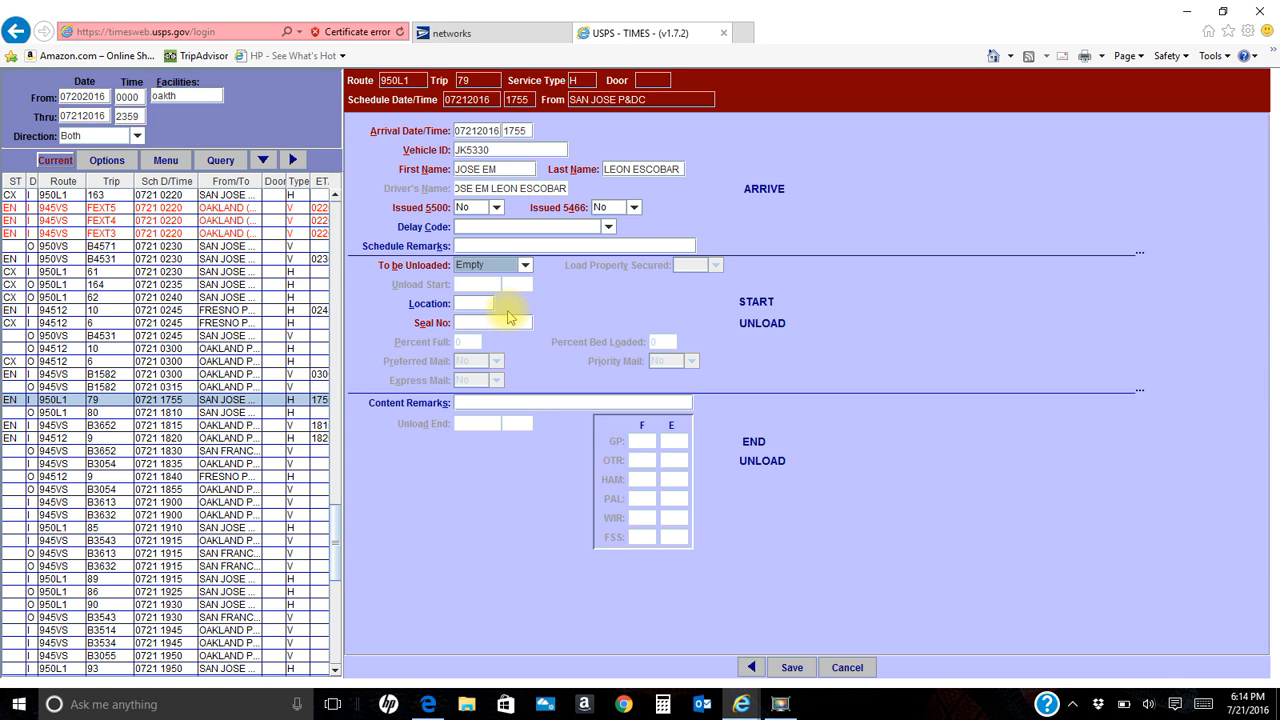
key("Tab")
left_click(494, 322)
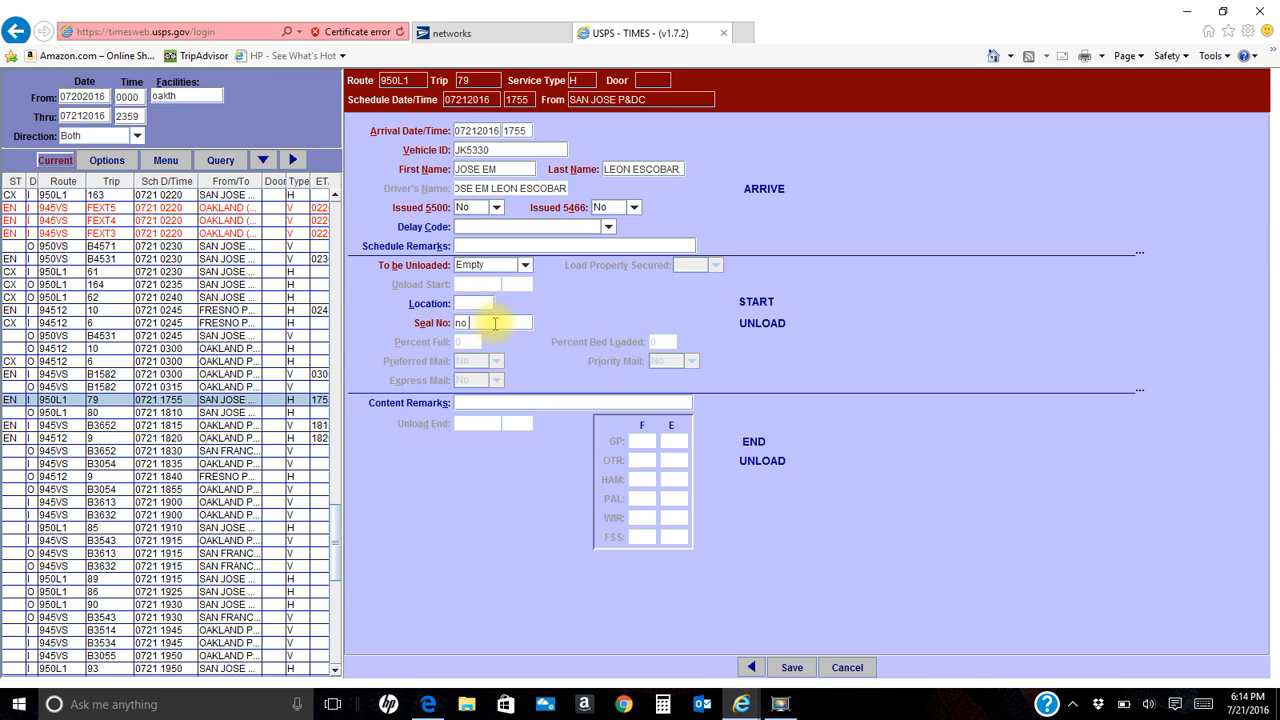
type("no seal")
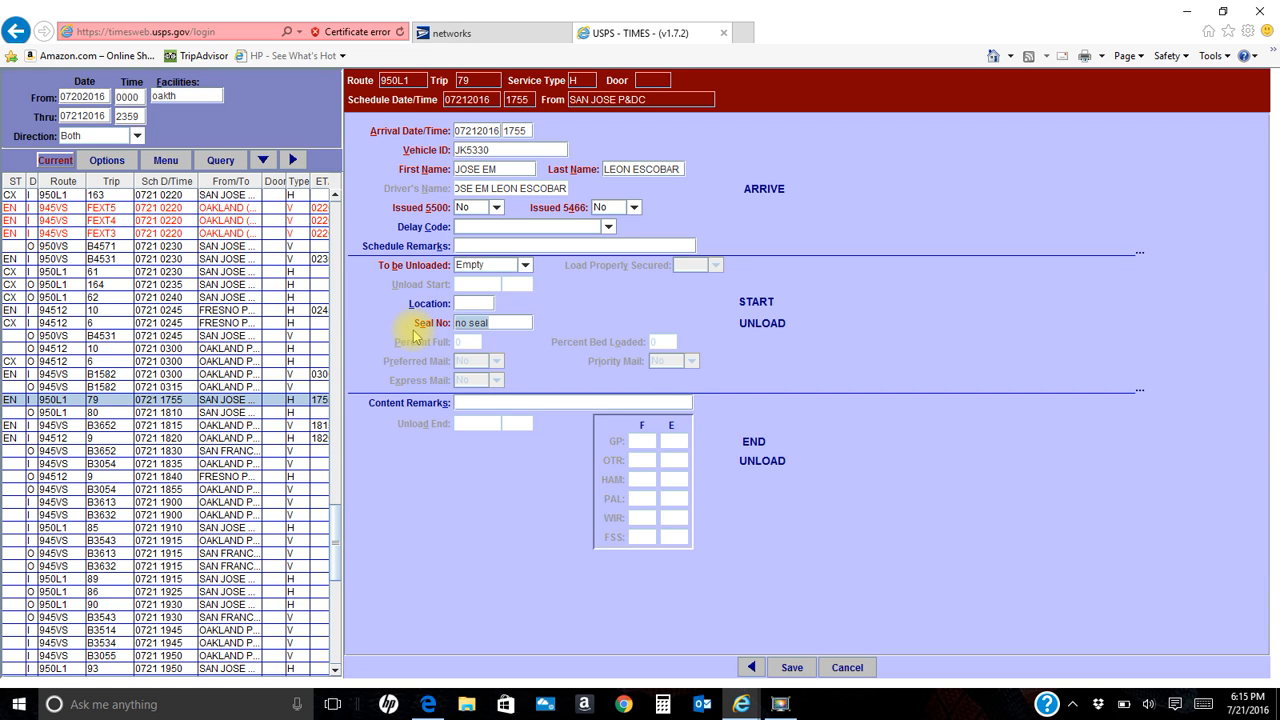
key("BackSpace")
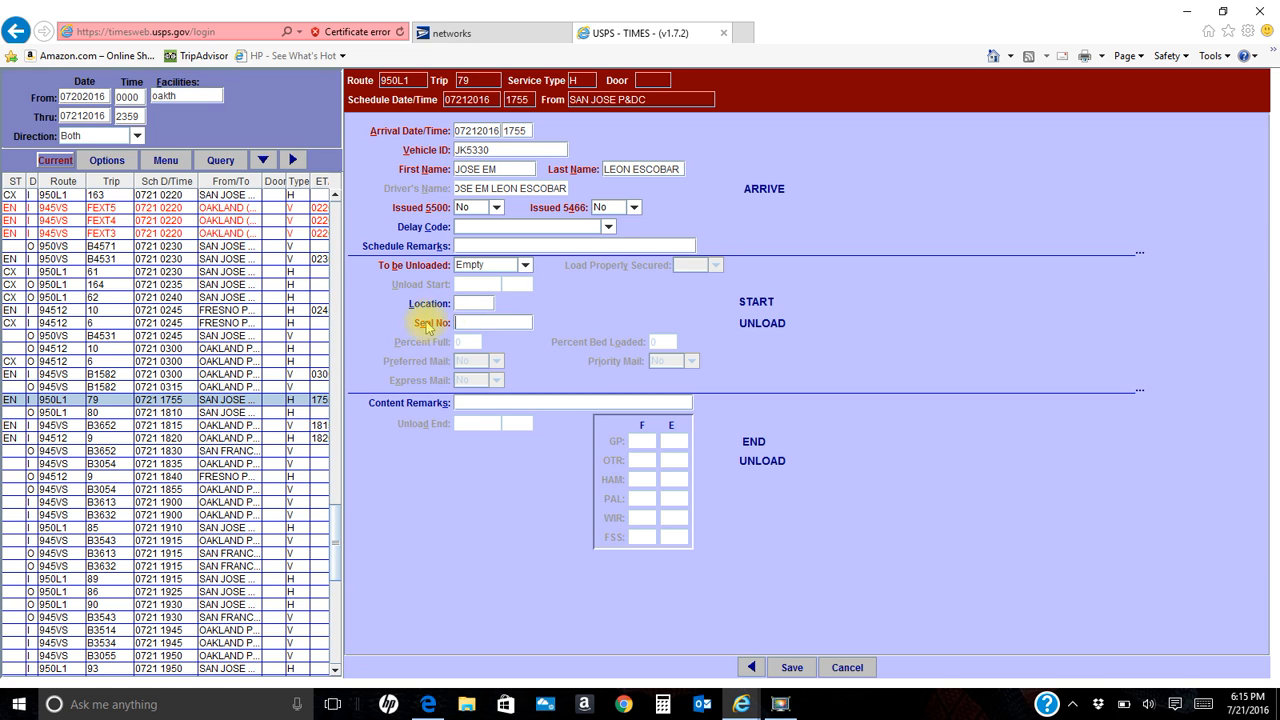
Step: Fill in the seal number of inbound trip 79 as NOT SEALED and save the trip data
left_click(476, 303)
left_click(522, 320)
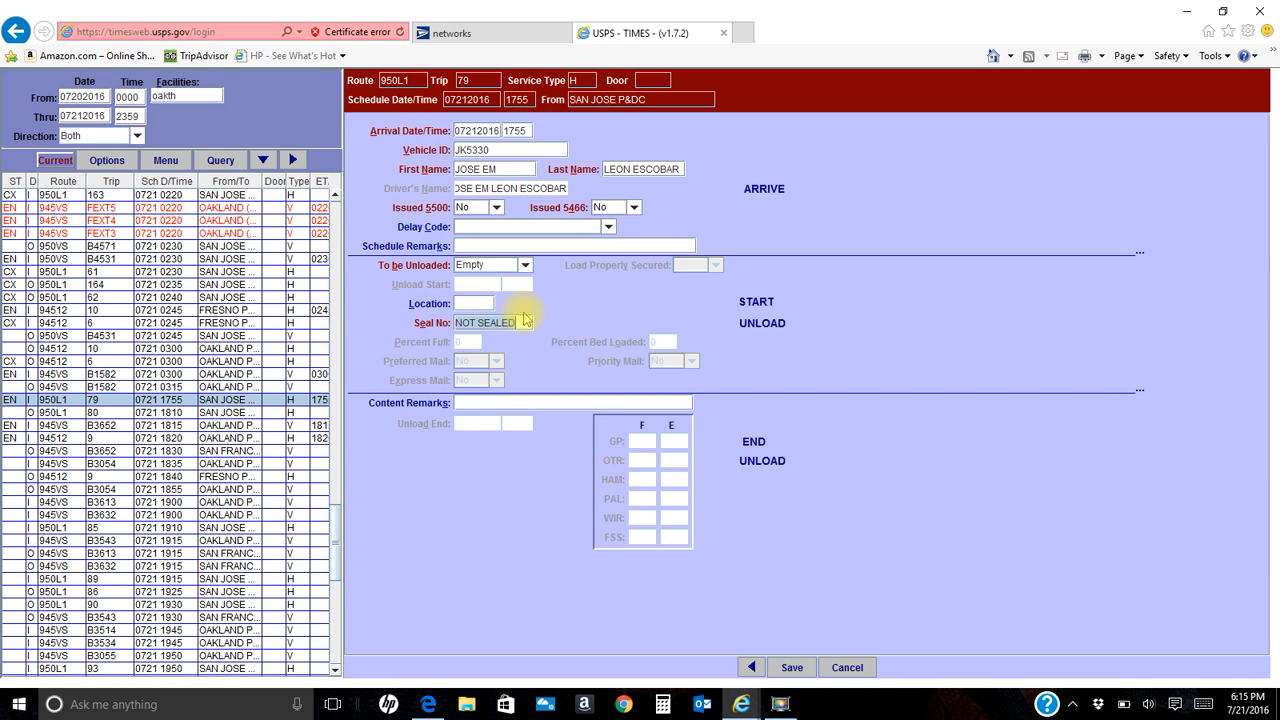
left_click(796, 672)
left_click(808, 650)
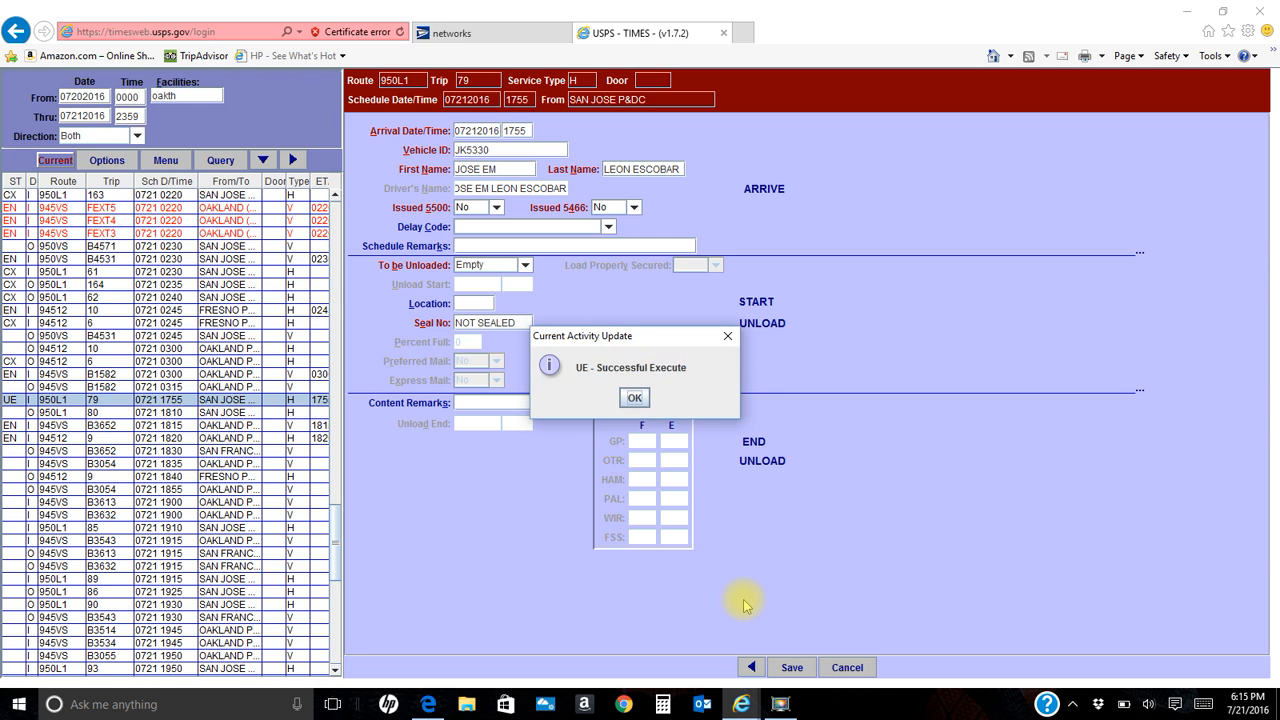
Step: Open outbound trip 80 on route 950L1 scheduled at 1810, enter vehicle ID jk5330 and set the load start time to 1755
left_click(634, 397)
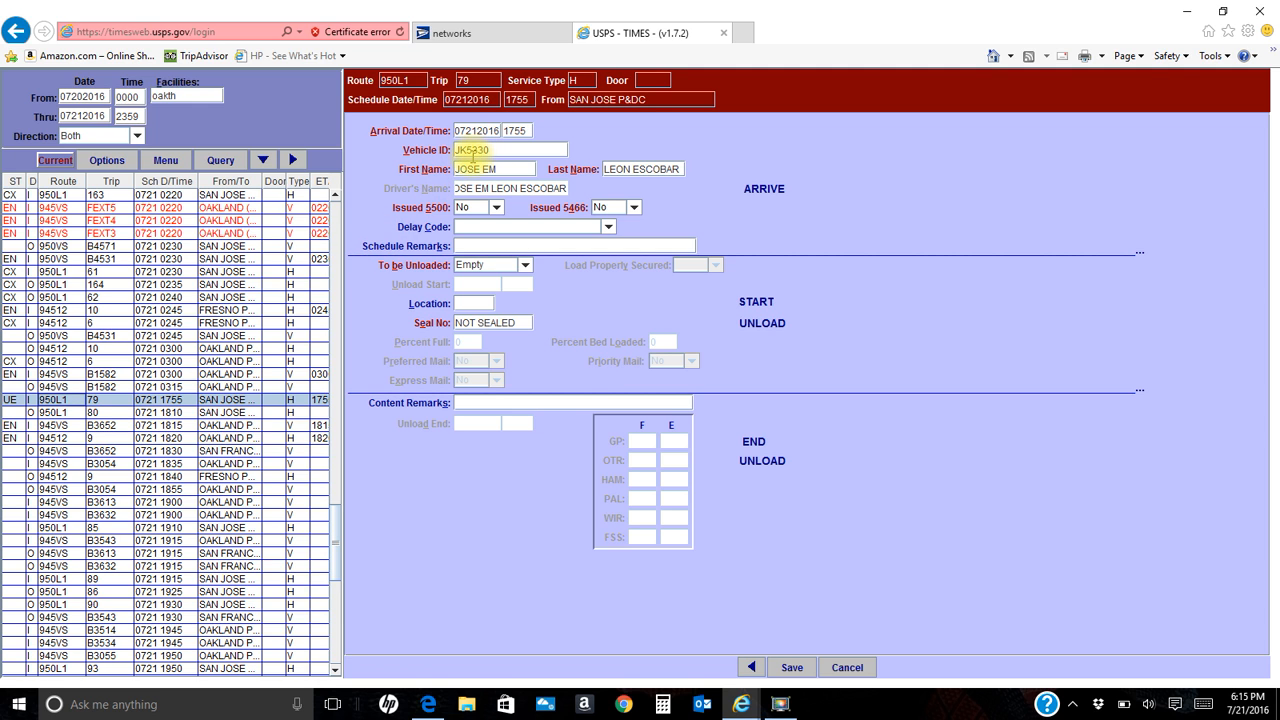
left_click(110, 413)
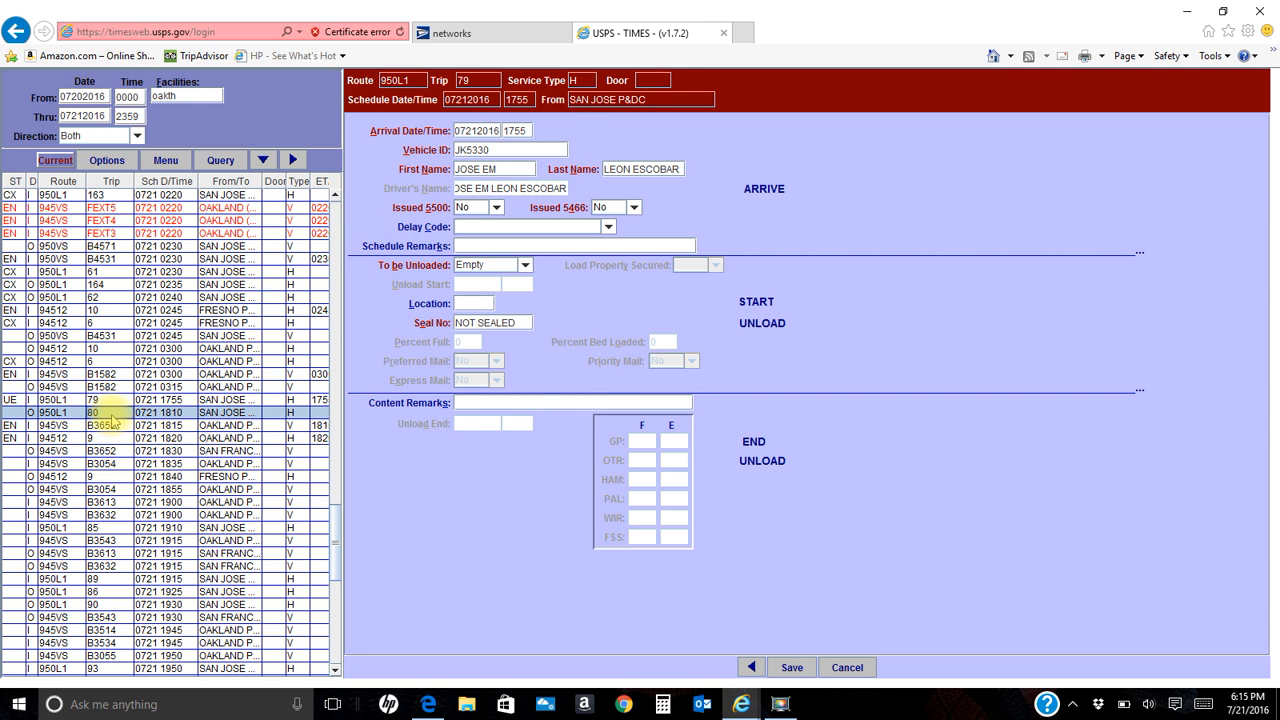
left_click(519, 127)
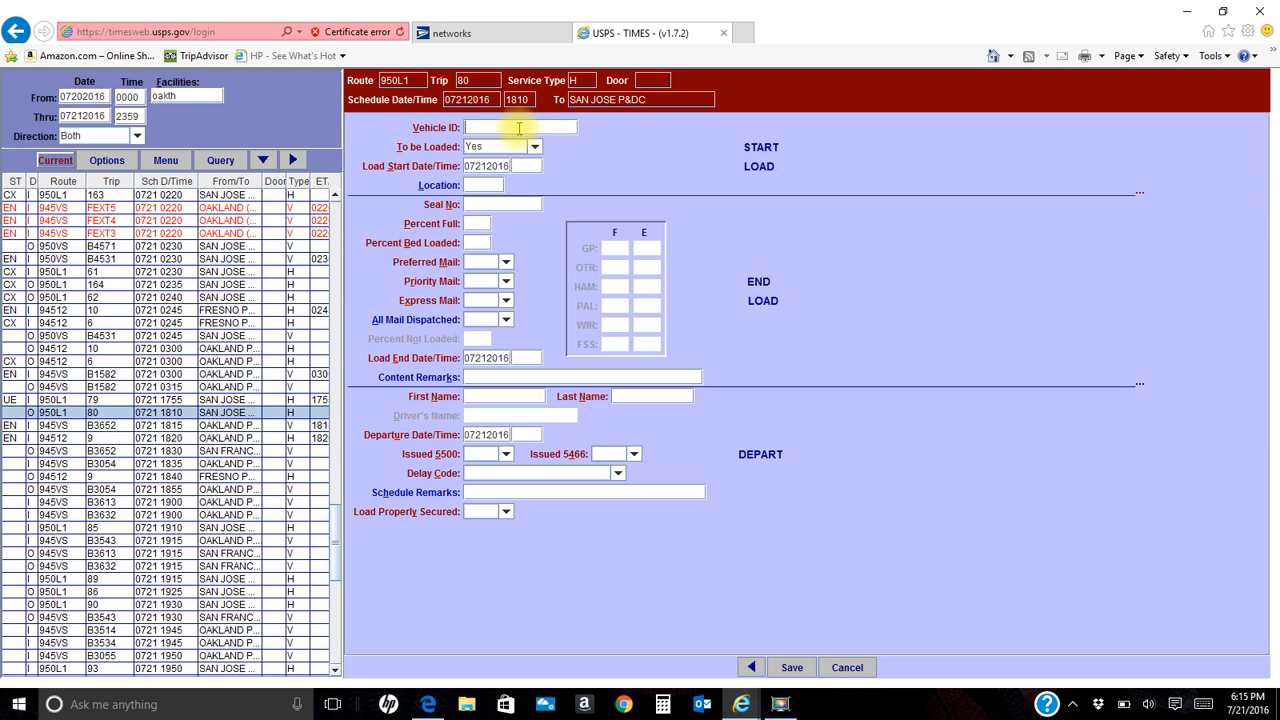
type("jk5330")
key("Tab")
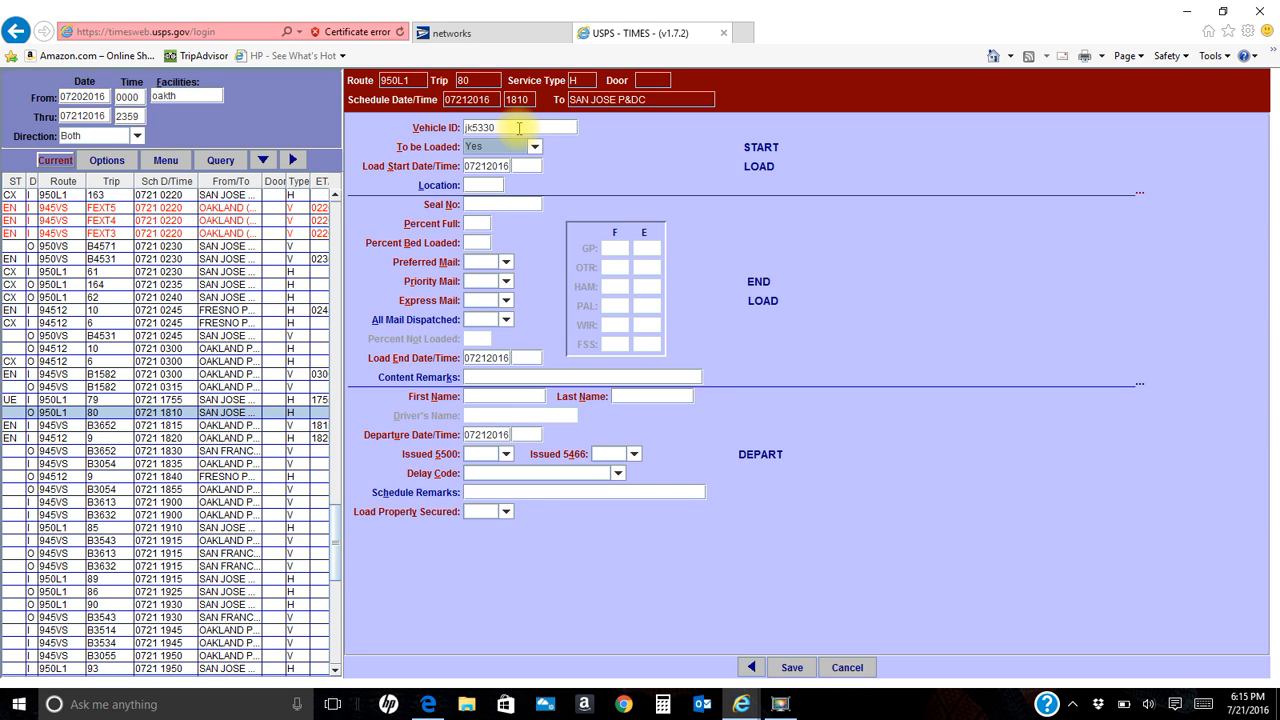
key("Tab")
type("1755")
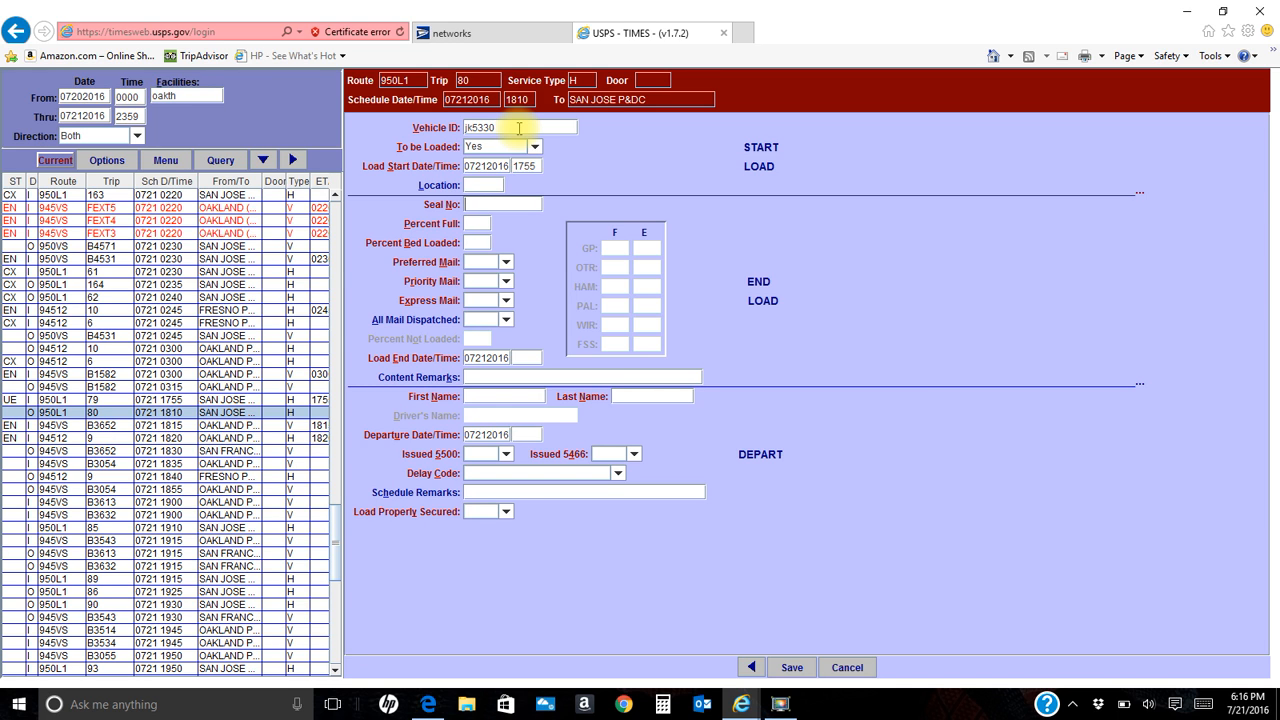
Step: Fill in trip 80's seal number as NOT SEALED and set Percent Full and Percent Bed Loaded to 100
key("Tab")
type("100100")
key("Tab")
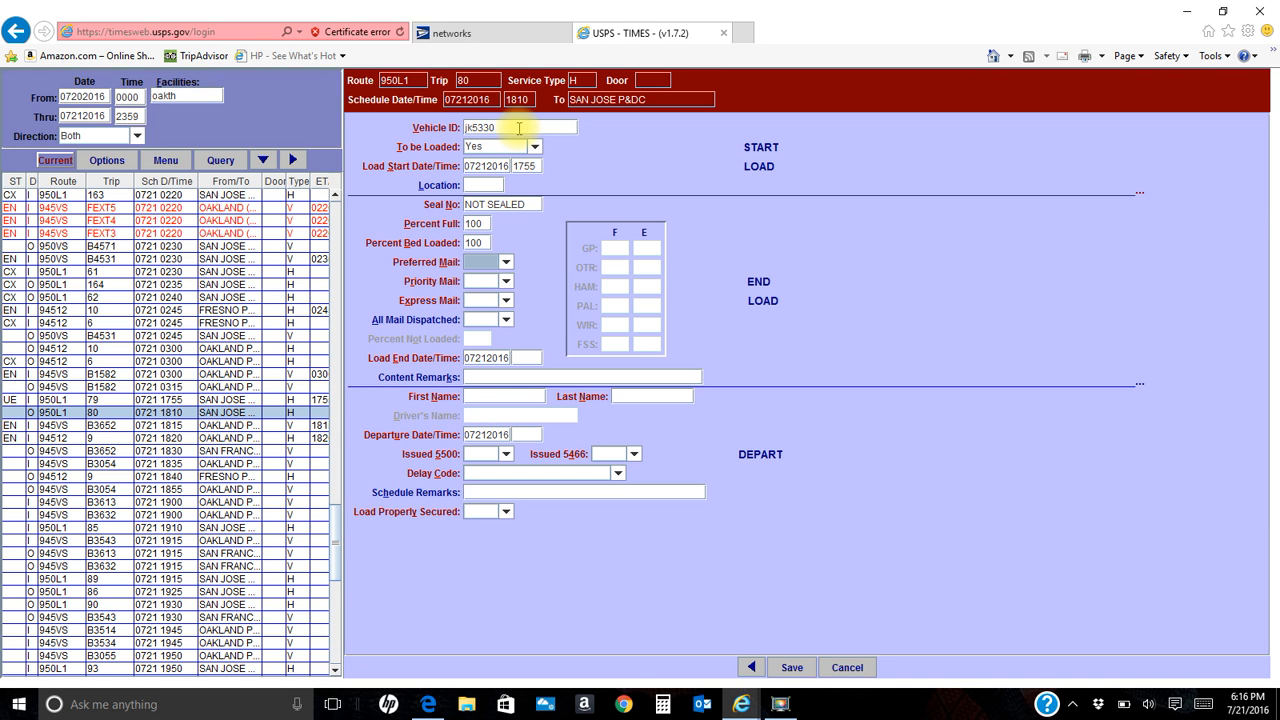
Step: Clear the Percent Bed Loaded value of outbound trip 80 and enter 100 again
key("shift+Tab")
key("BackSpace")
key("BackSpace")
key("BackSpace")
key("Tab")
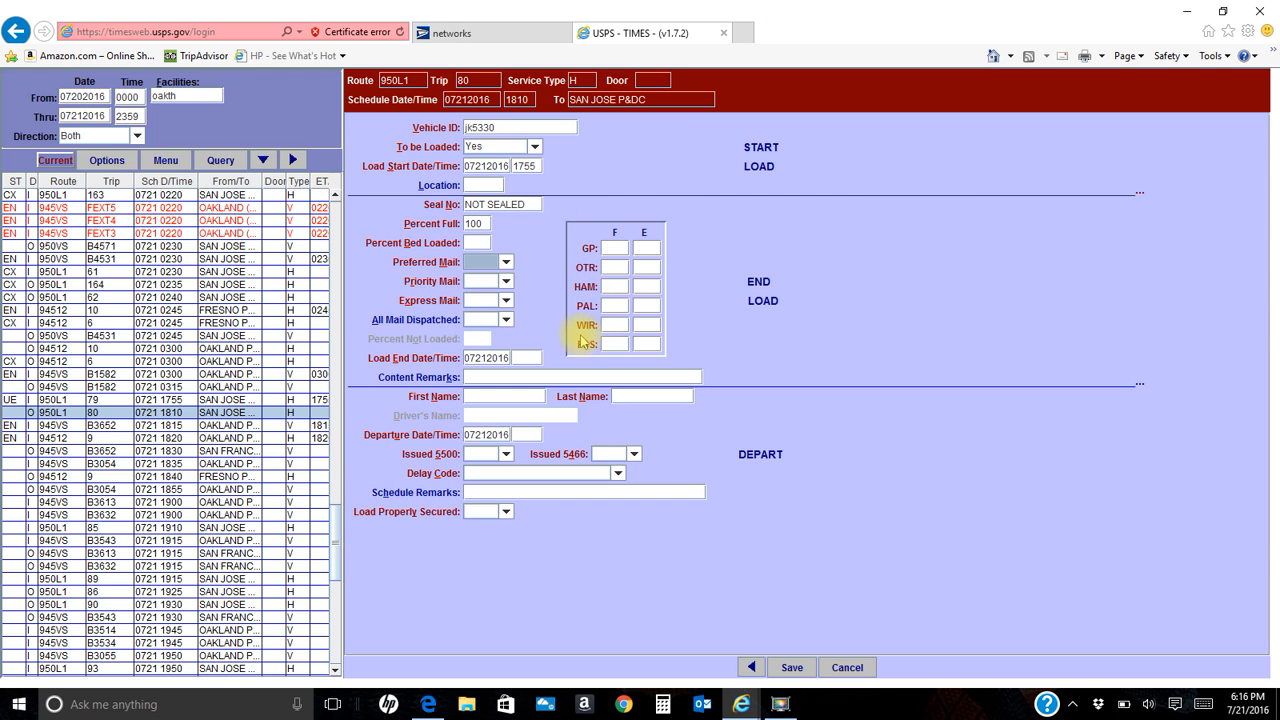
key("shift+Tab")
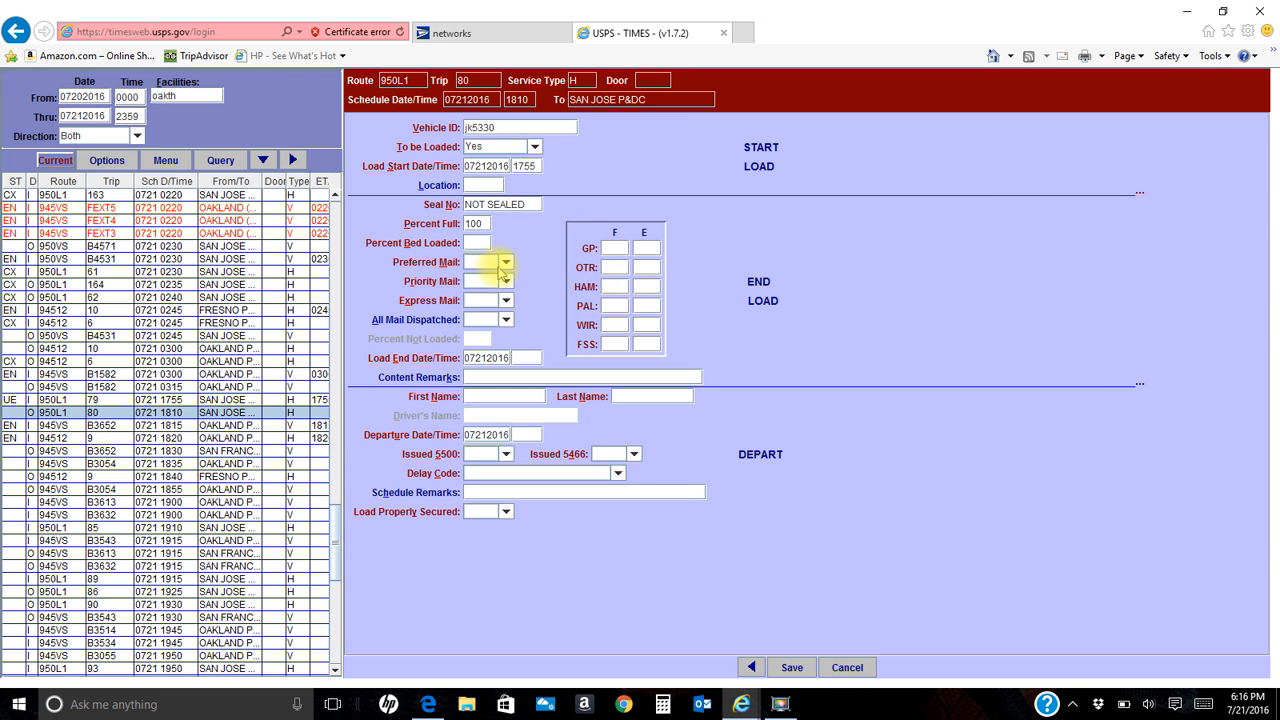
type("100")
key("Tab")
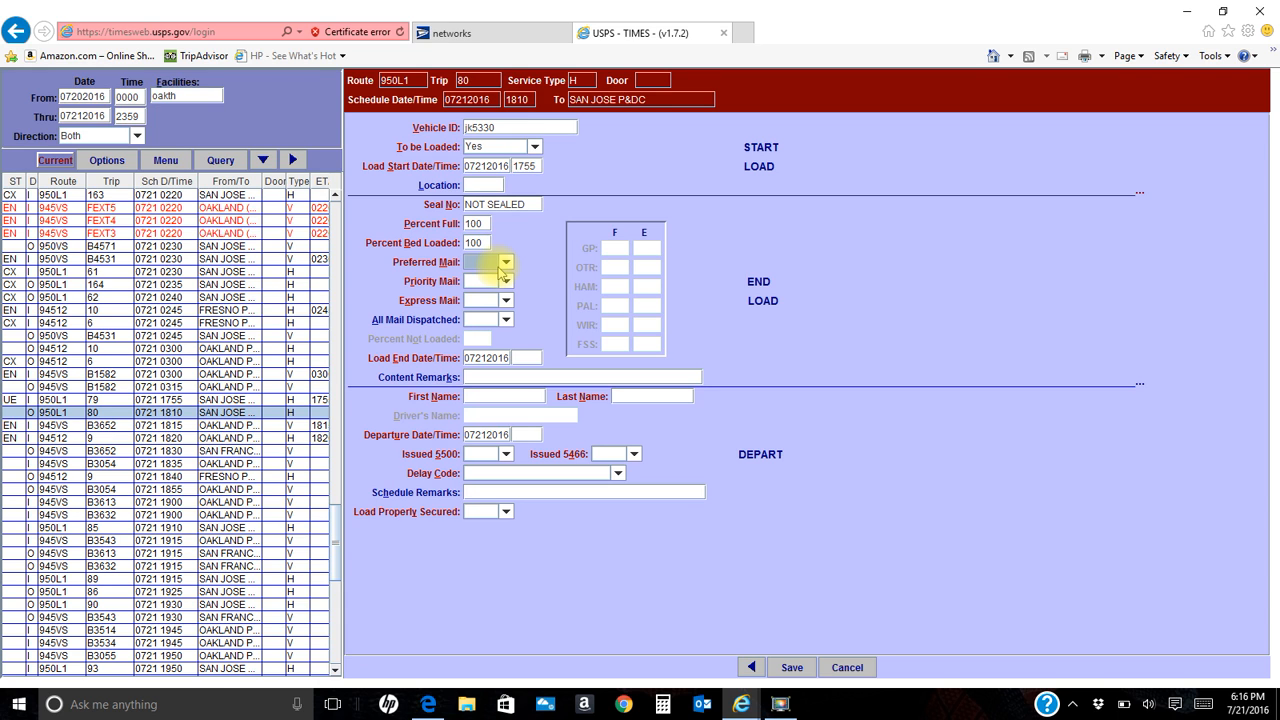
Step: Set Preferred Mail to No, Priority Mail to Yes and Express Mail to No on outbound trip 80
key("Down")
key("Down")
key("Down")
key("Tab")
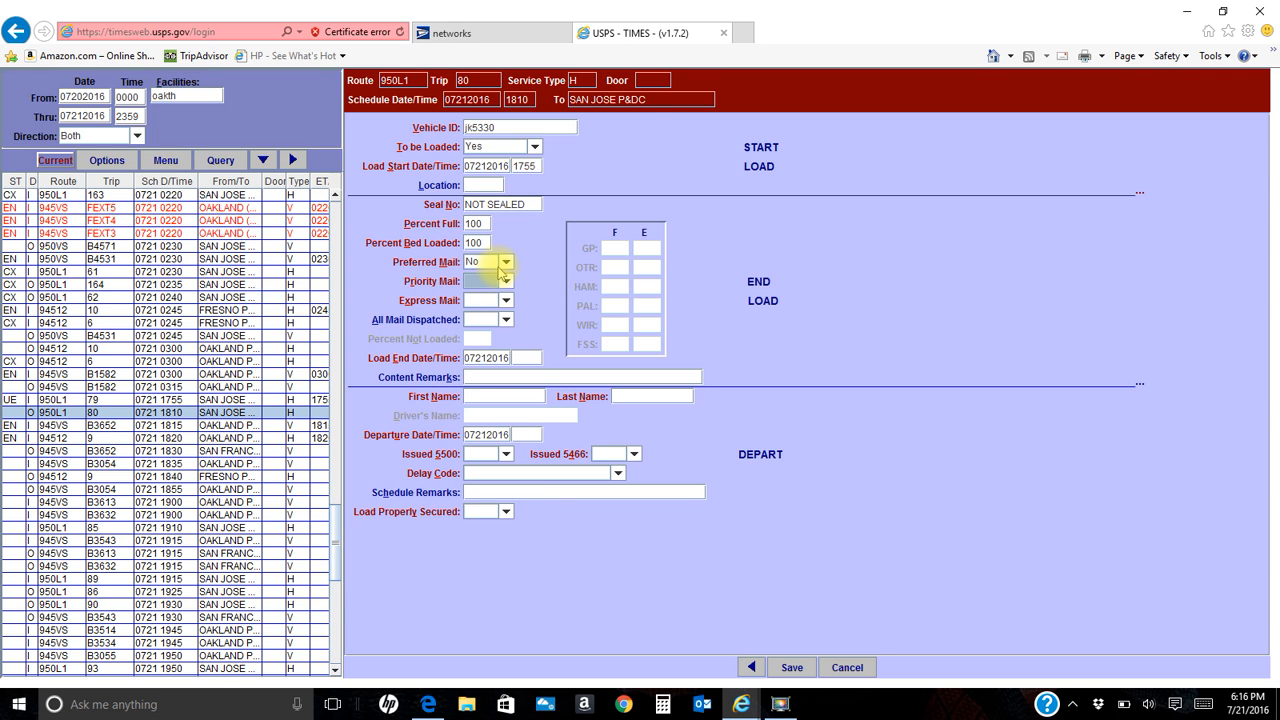
key("Down")
key("Down")
key("Tab")
key("Down")
key("Down")
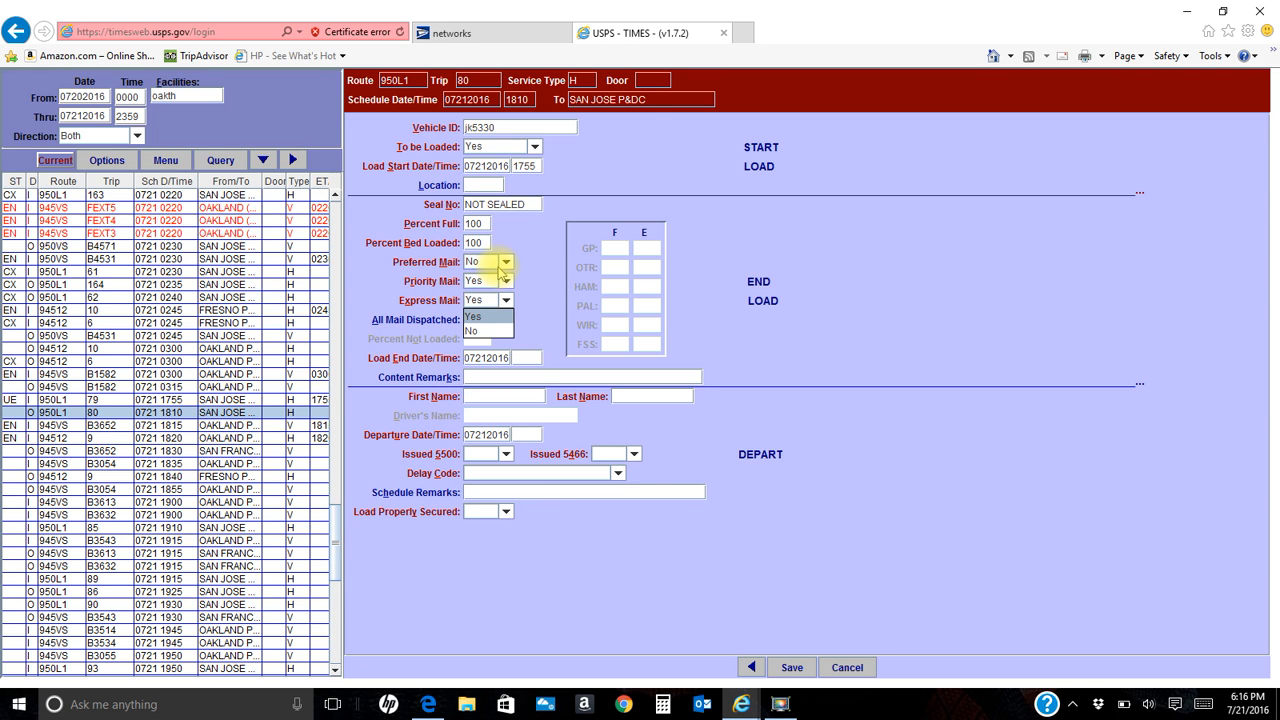
key("Tab")
key("Tab")
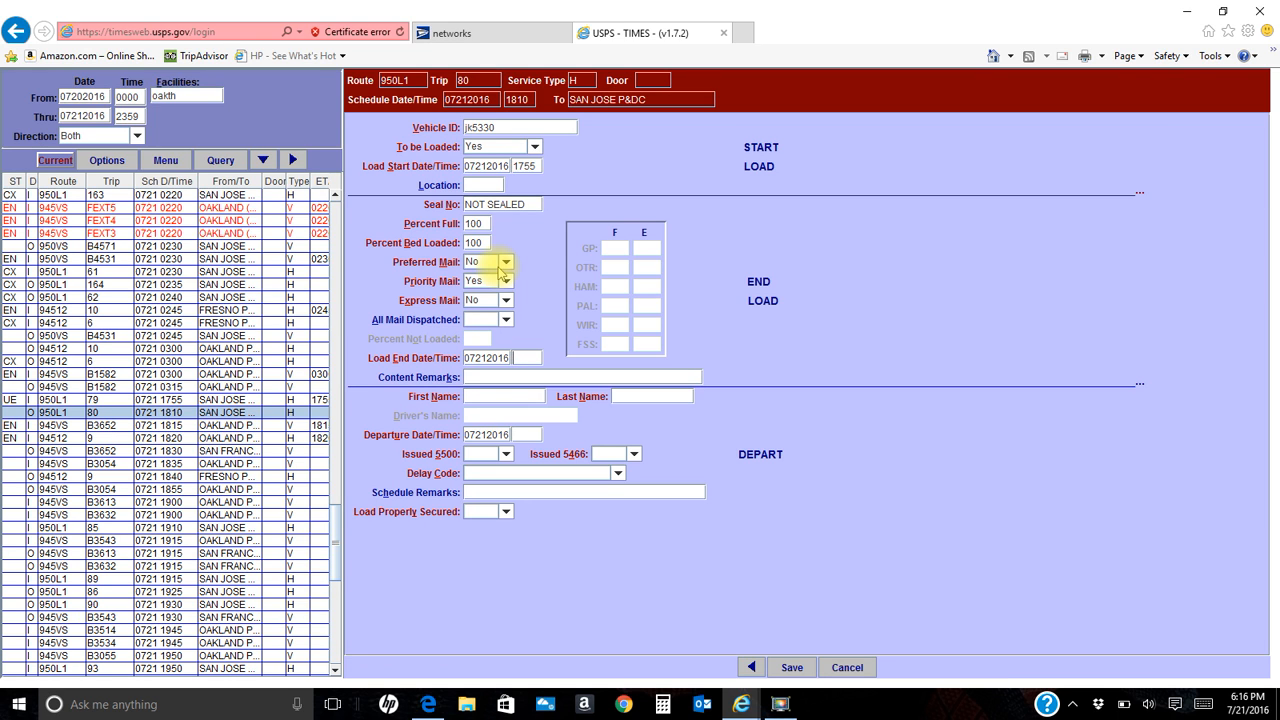
Step: Enter 1805 as the load end time of outbound trip 80 and fill in the driver's first and last name
type("1805")
type("j")
key("Tab")
type("escboar")
key("Tab")
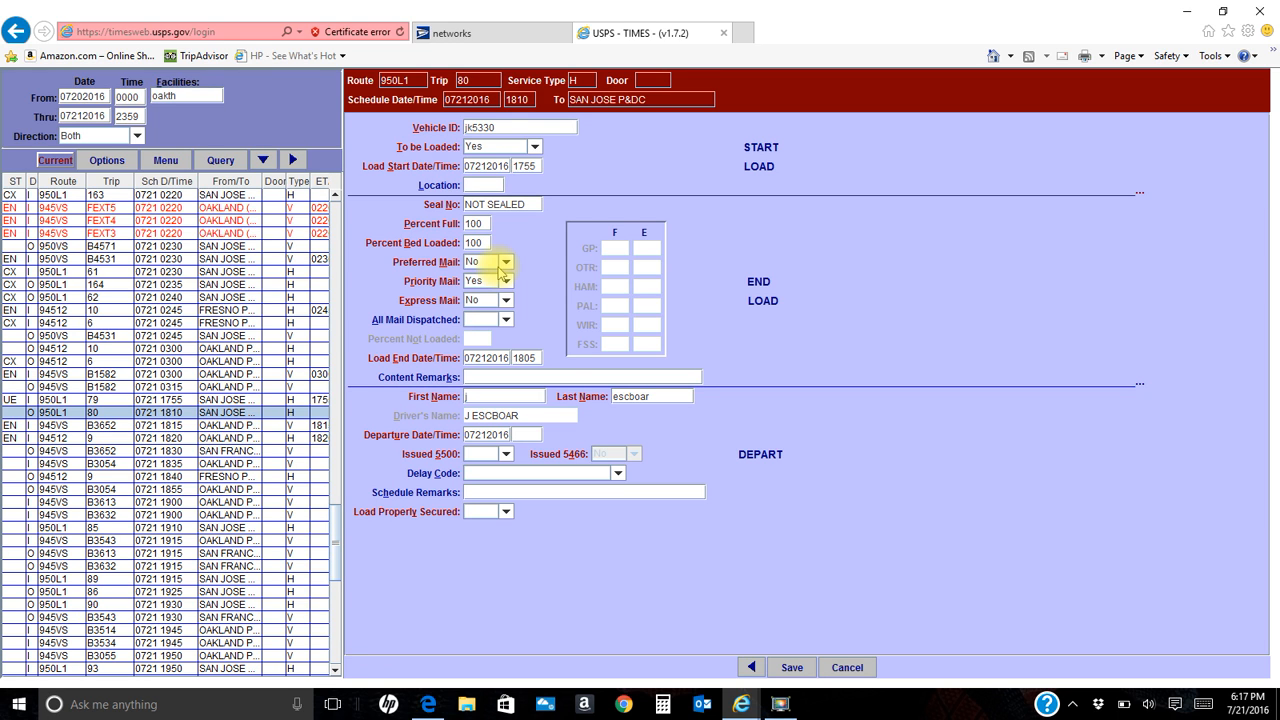
Step: Set the departure time of outbound trip 80 to 1810 and Issued 5500 to No
type("1810")
key("Tab")
key("Down")
key("Down")
key("Down")
key("Tab")
Step: Set Load Properly Secured to Yes on outbound trip 80 and save the trip data
key("Tab")
key("Tab")
key("Down")
key("Down")
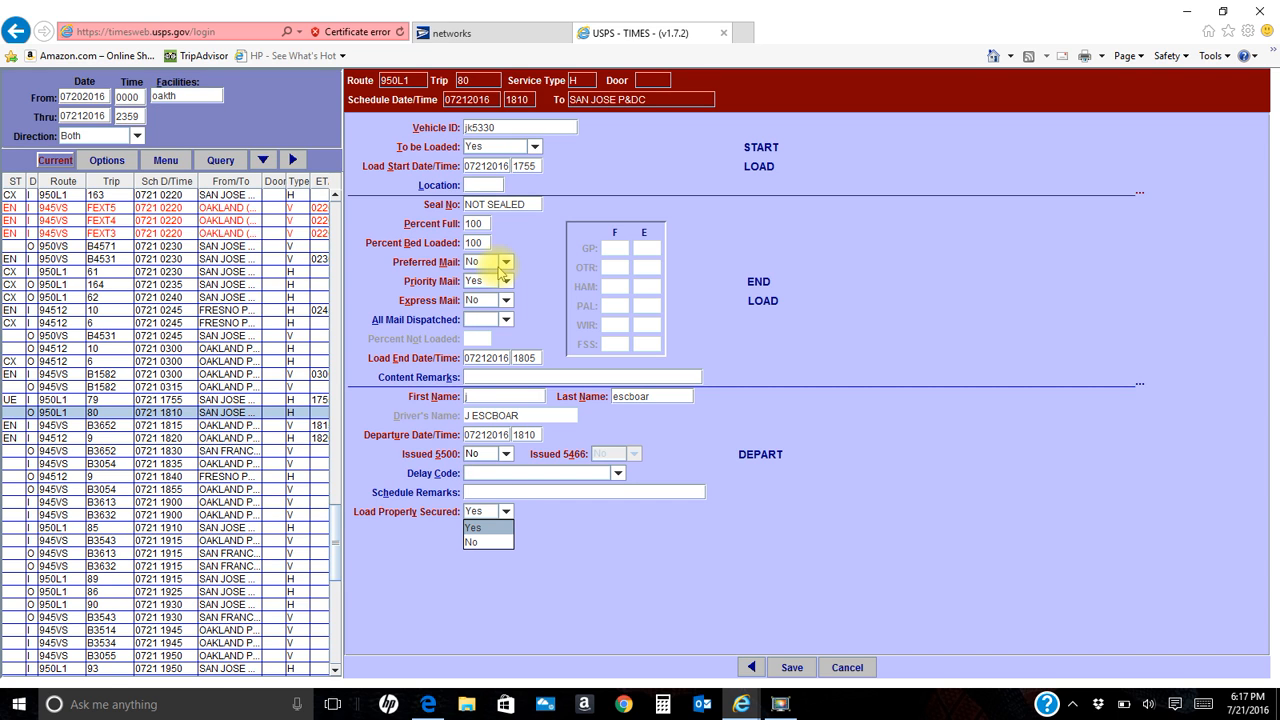
key("Return")
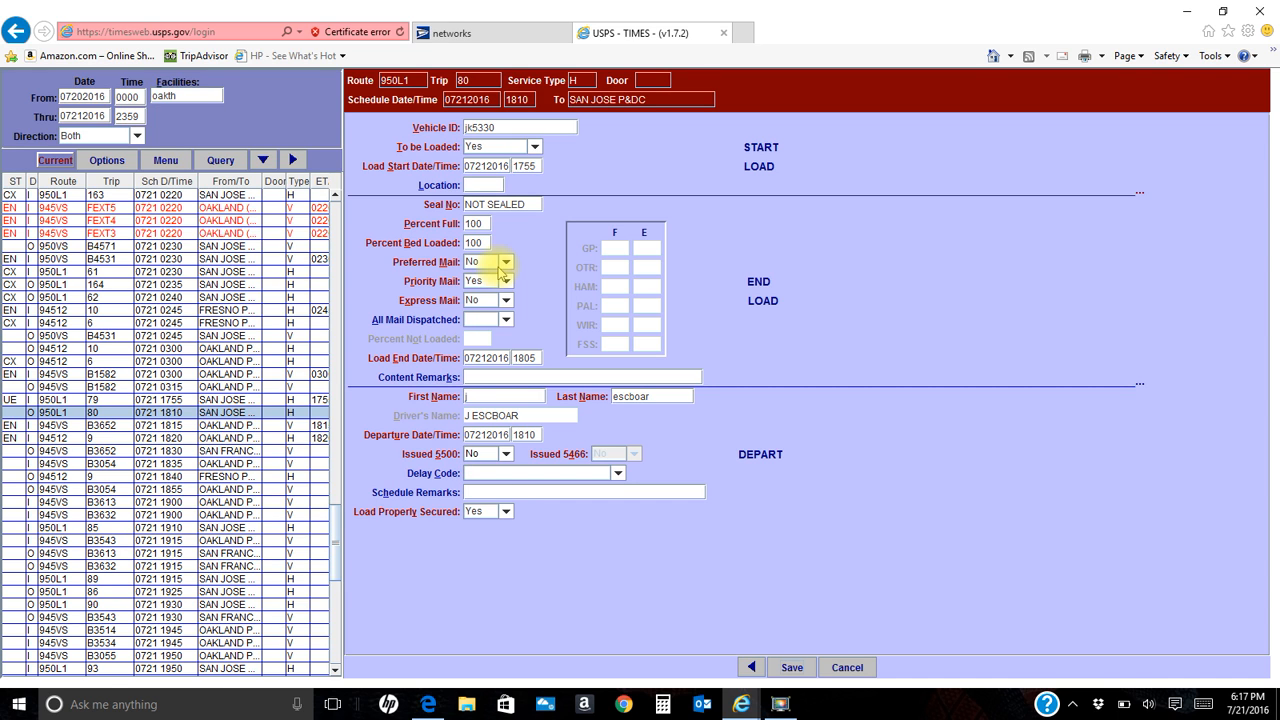
left_click(795, 666)
left_click(809, 642)
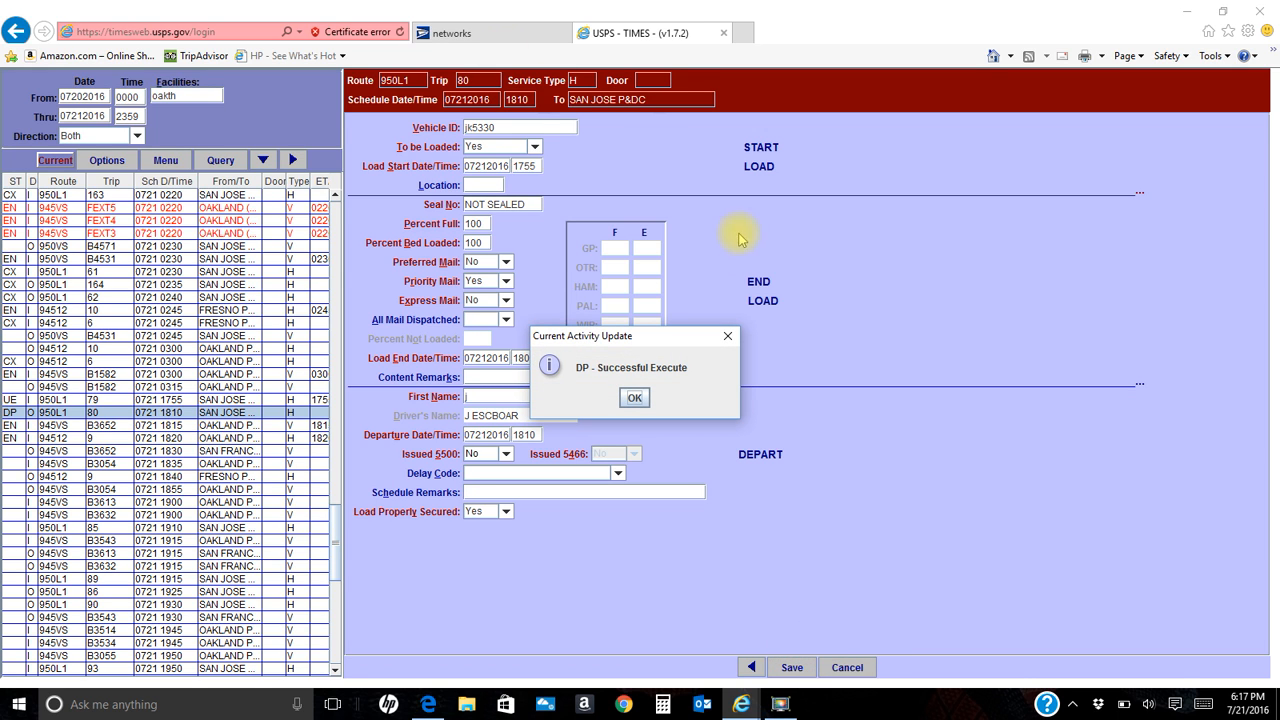
left_click(635, 396)
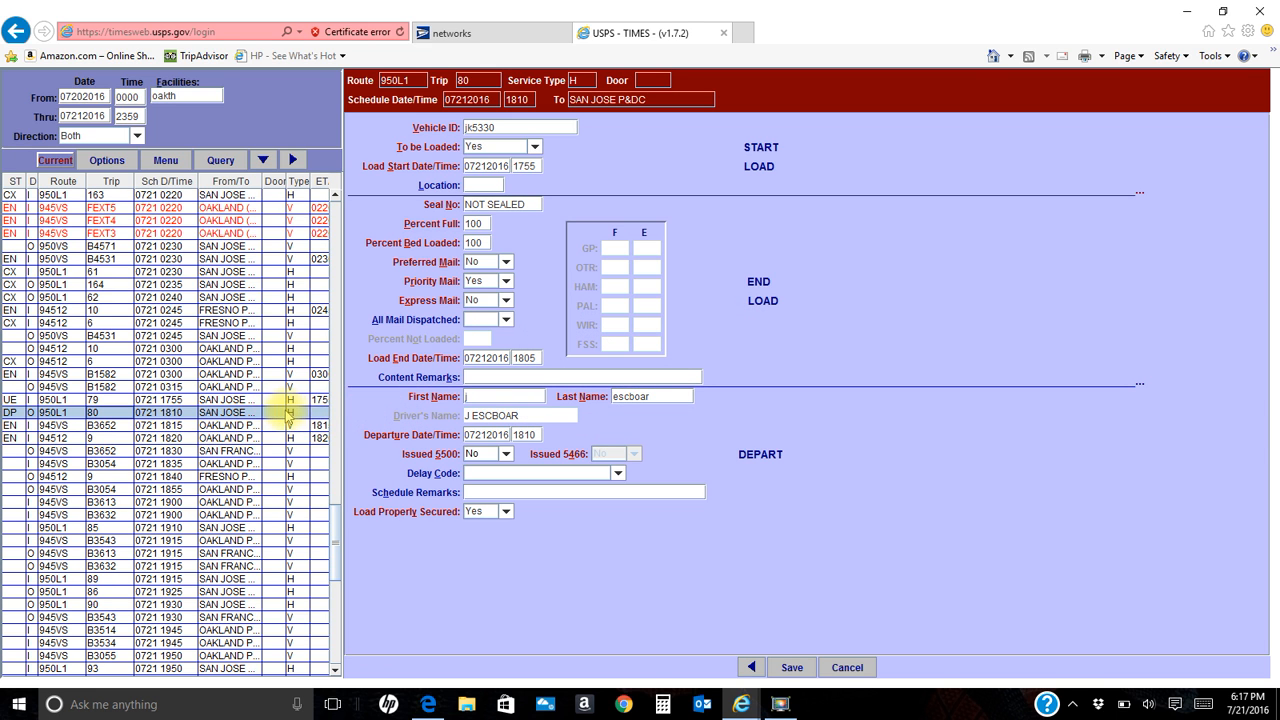
scroll(280, 414, "up", 5)
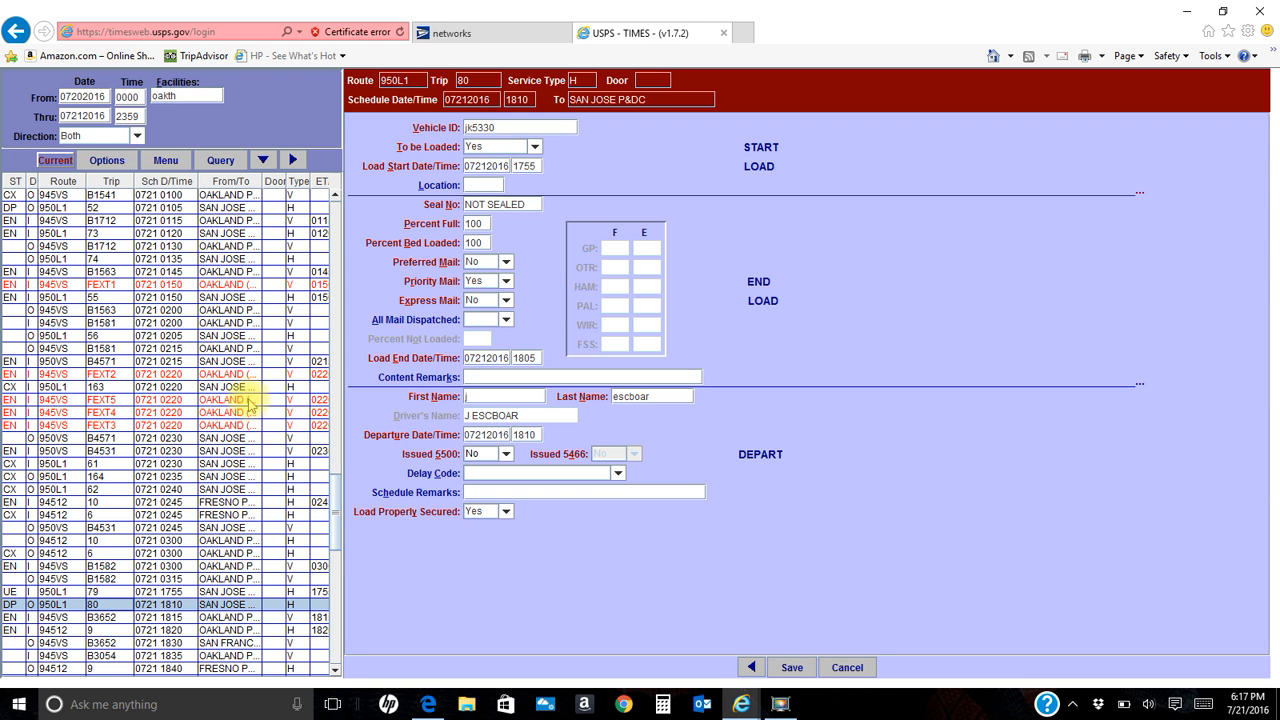
scroll(275, 405, "down", 6)
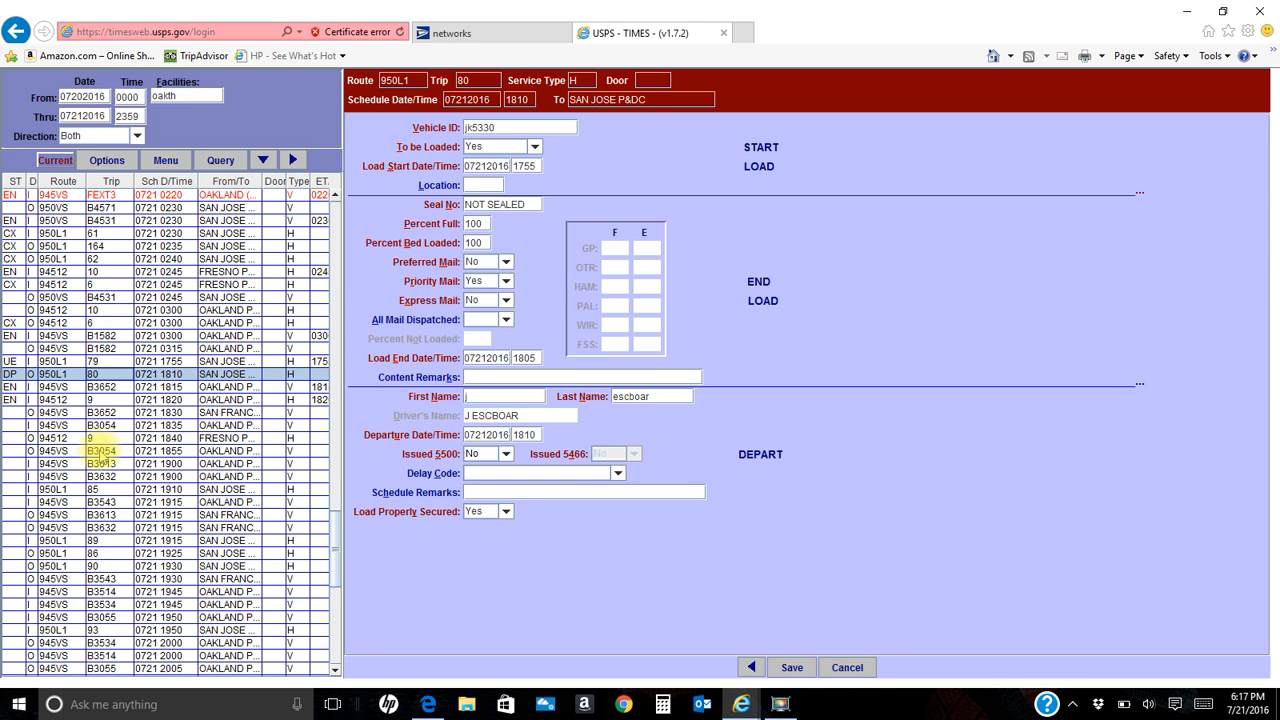
left_click(100, 464)
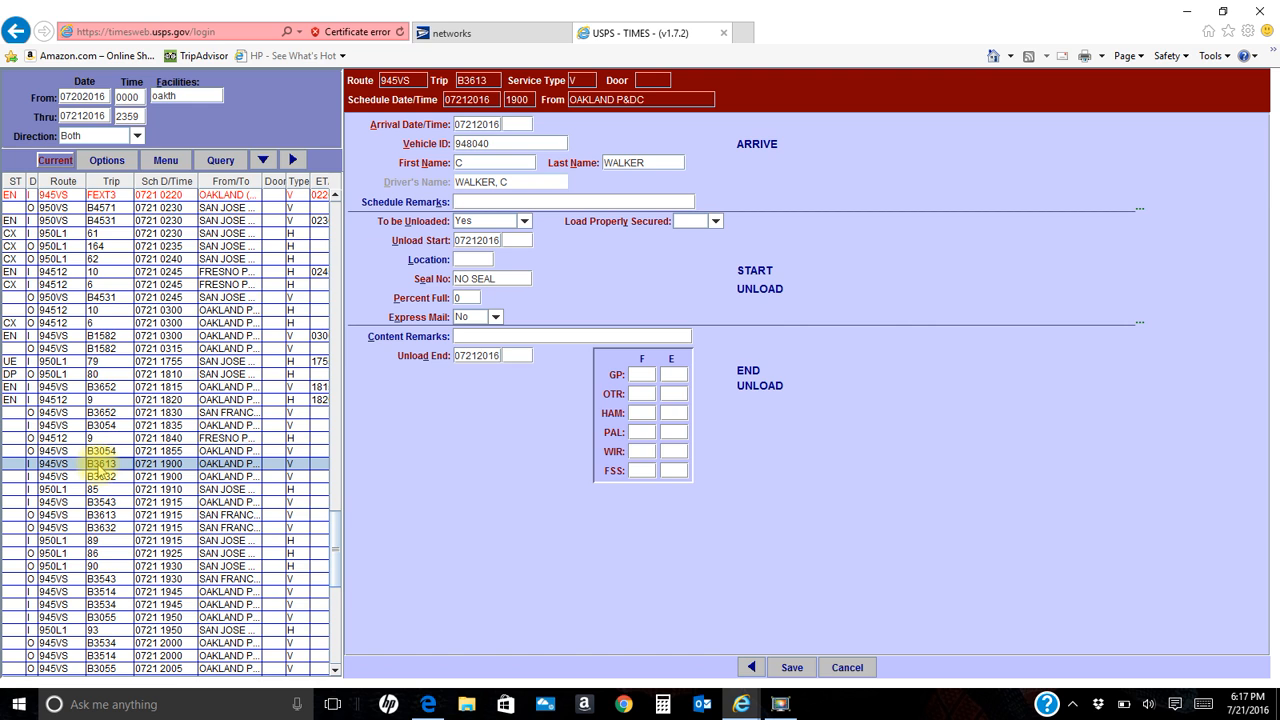
scroll(110, 540, "down", 2)
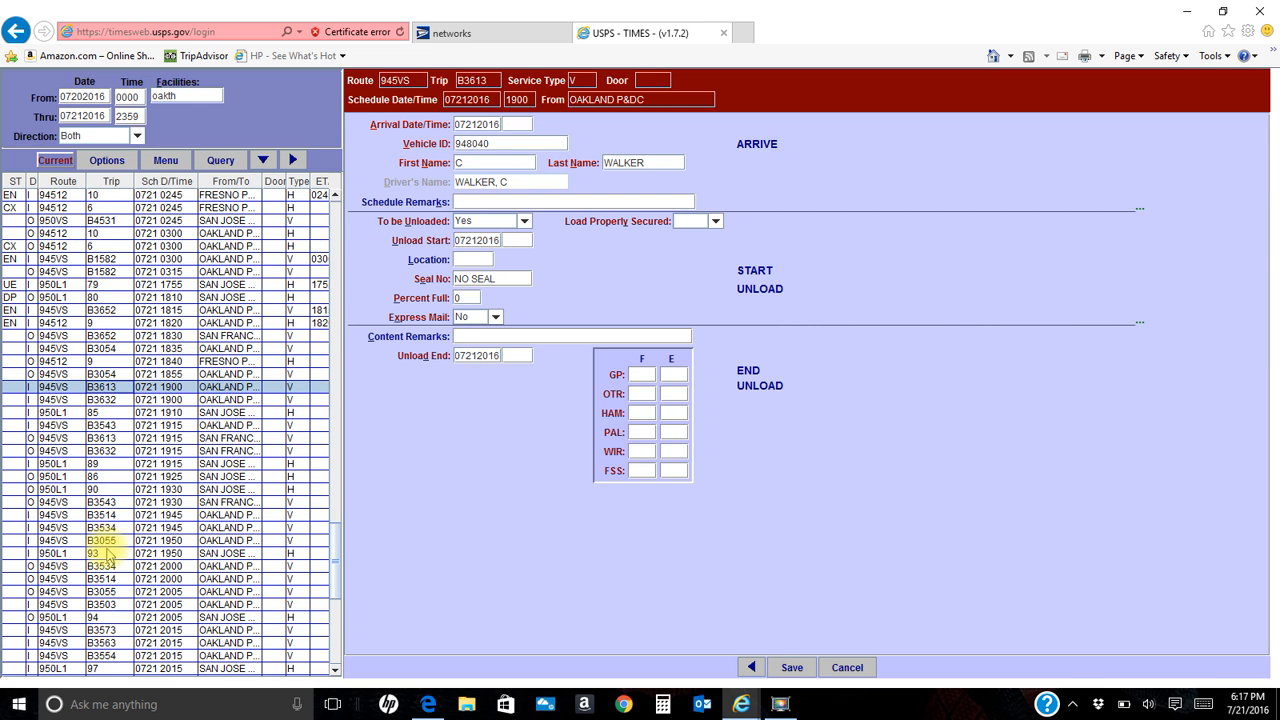
Step: Cancel inbound trip B3055 on route 945VS scheduled at 1950 with OTHER as the reason
left_click(108, 542)
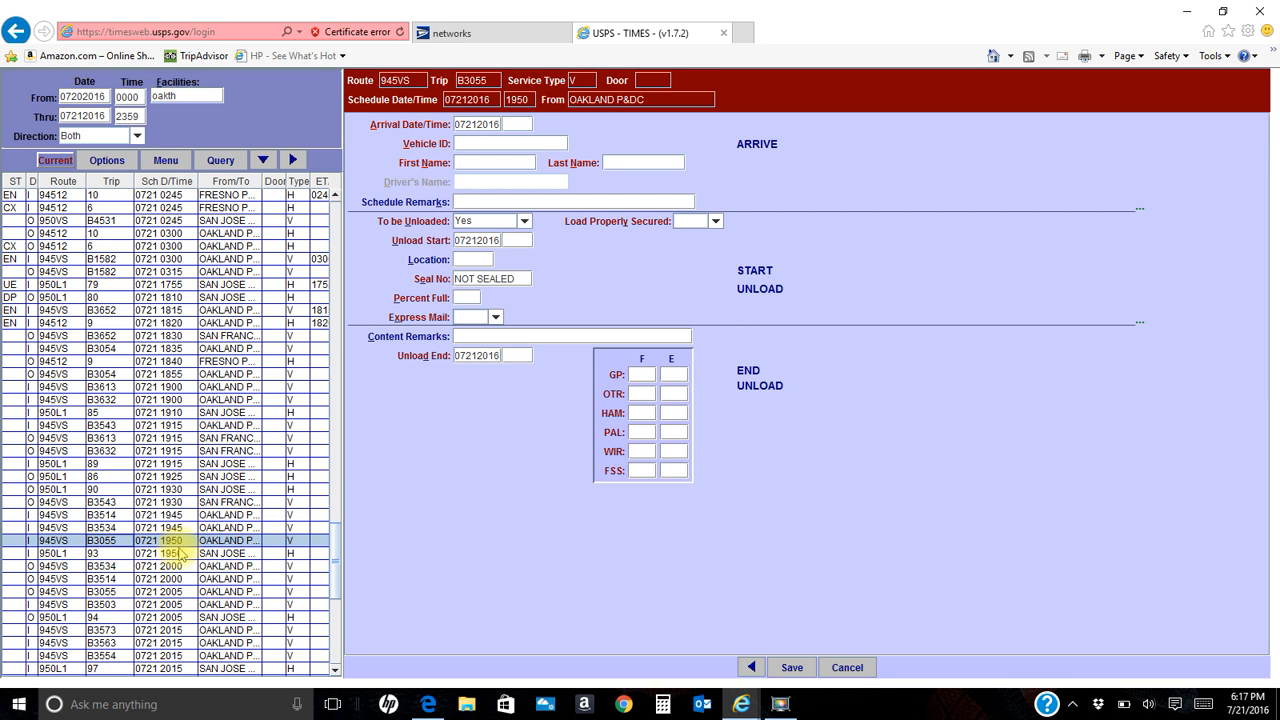
left_click(112, 162)
left_click(148, 202)
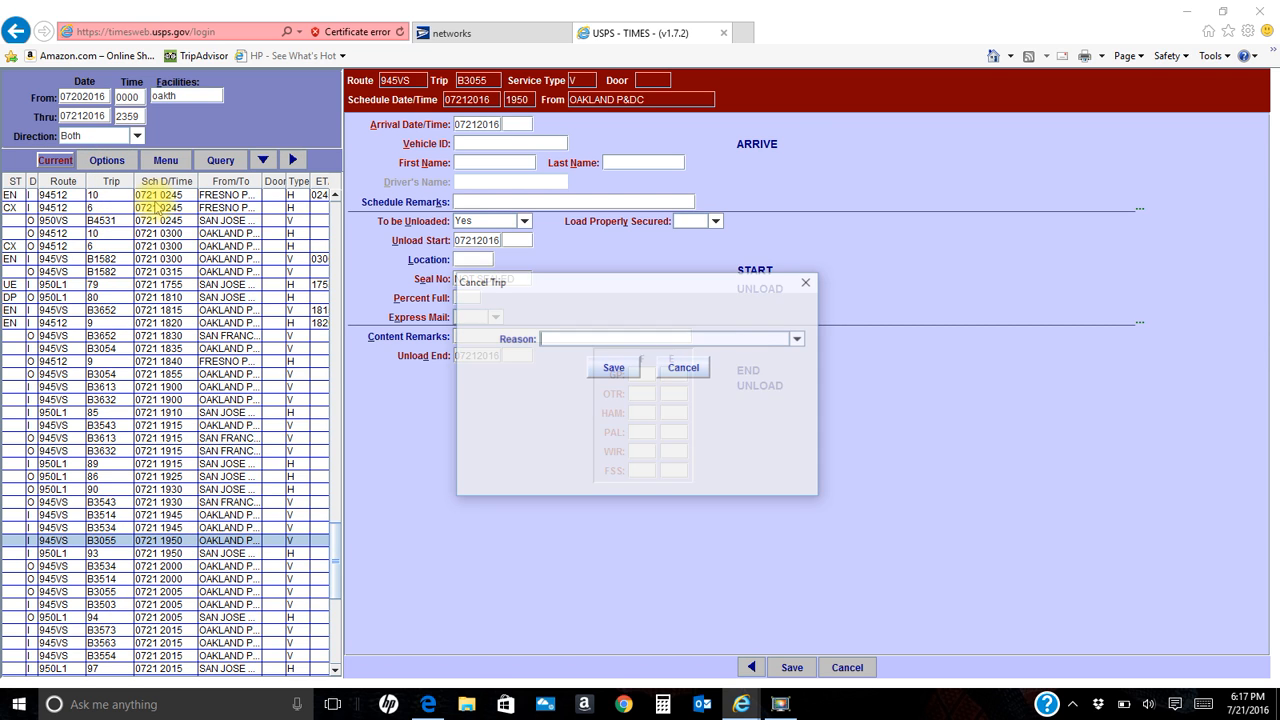
left_click(799, 340)
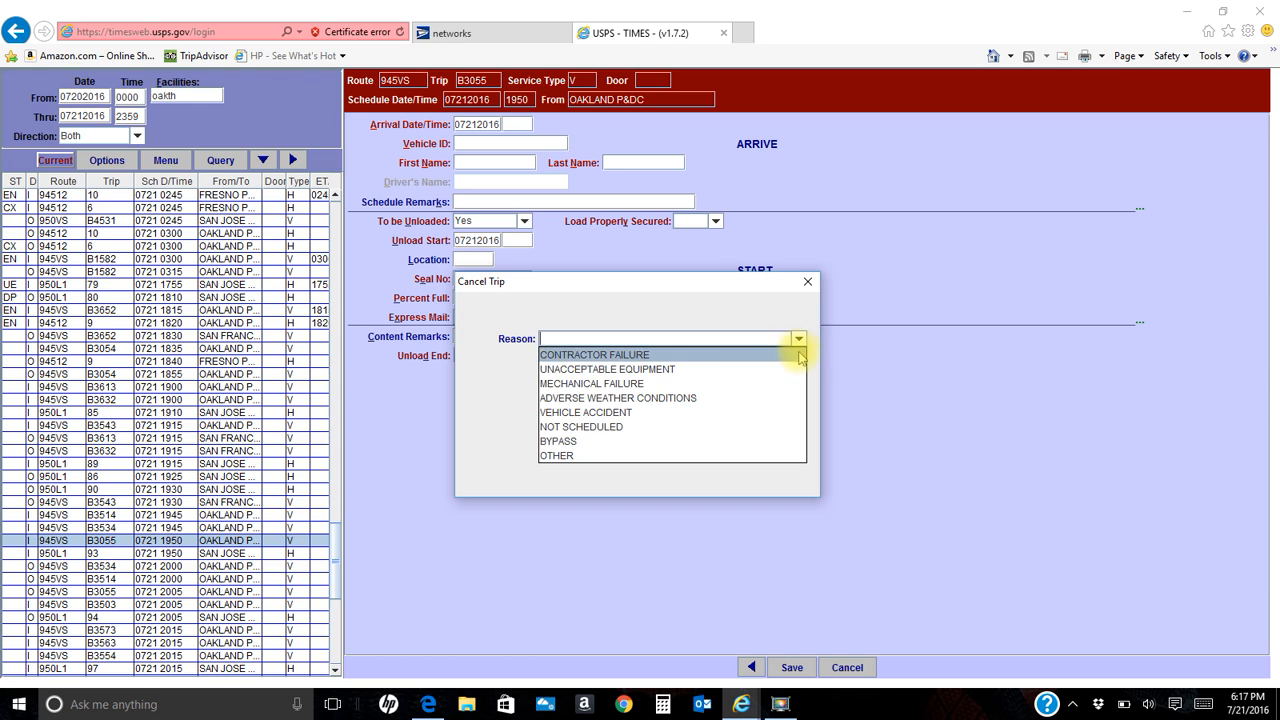
left_click(650, 455)
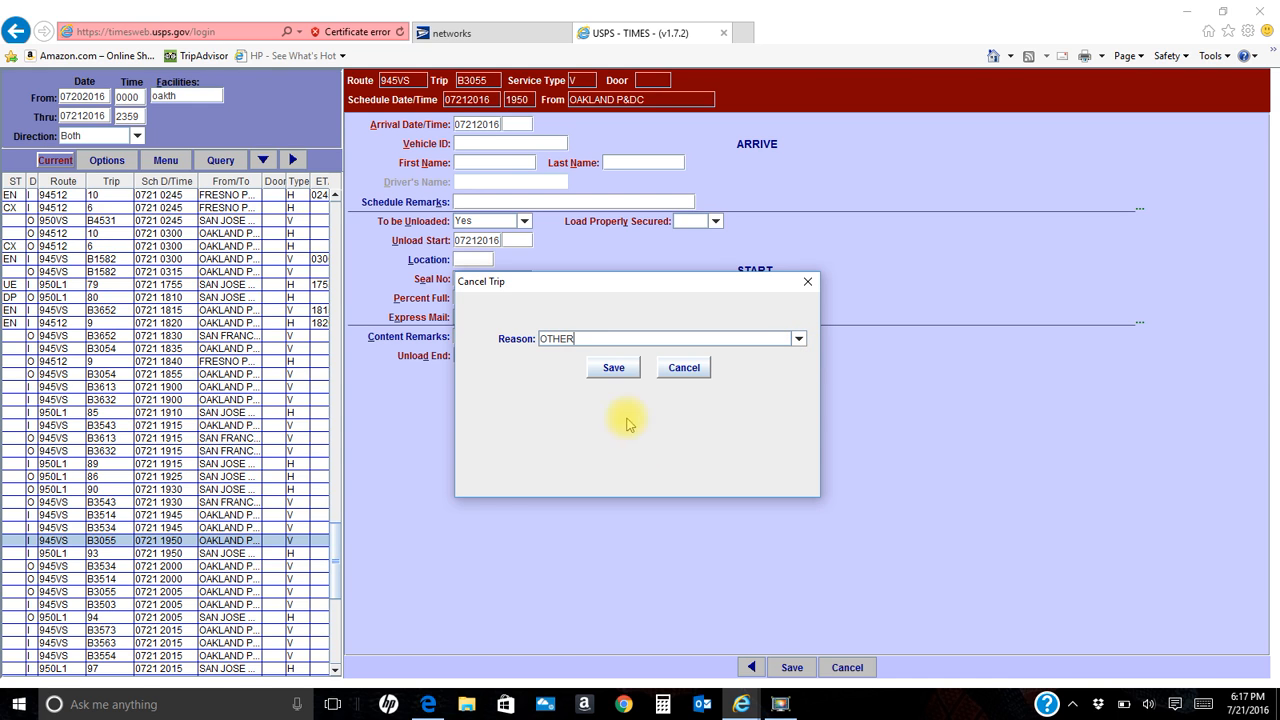
left_click(614, 369)
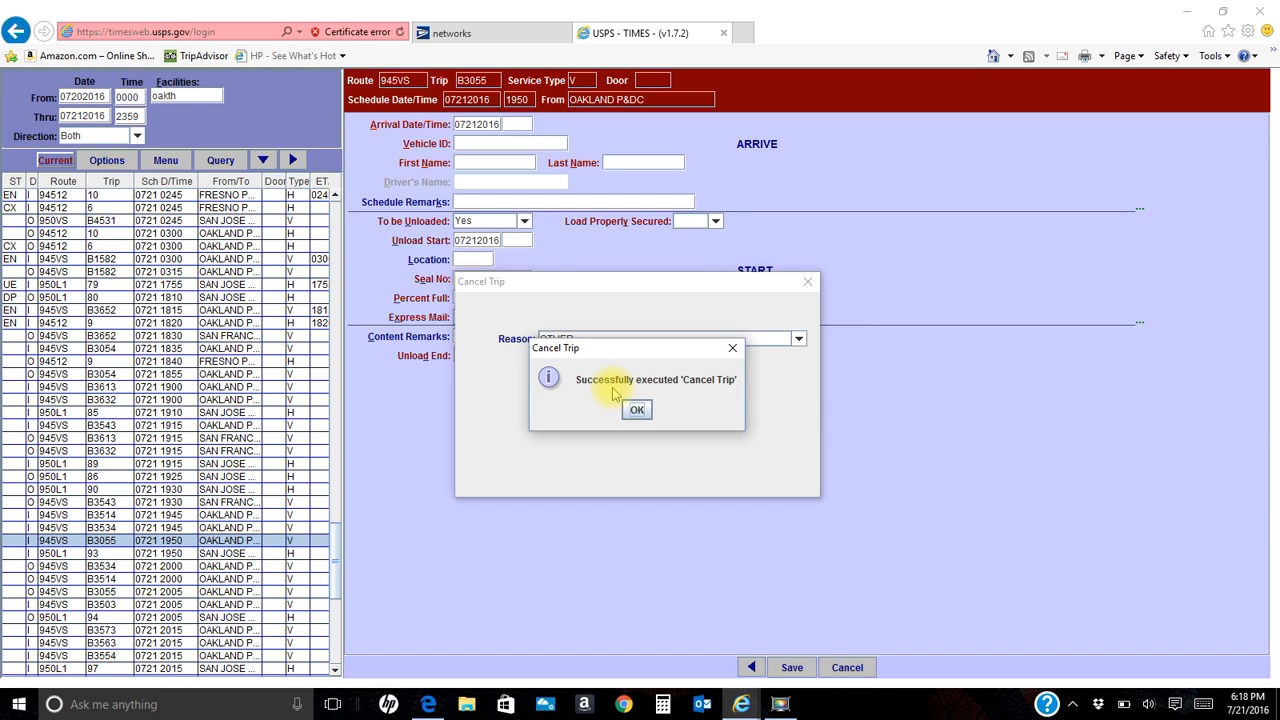
left_click(636, 409)
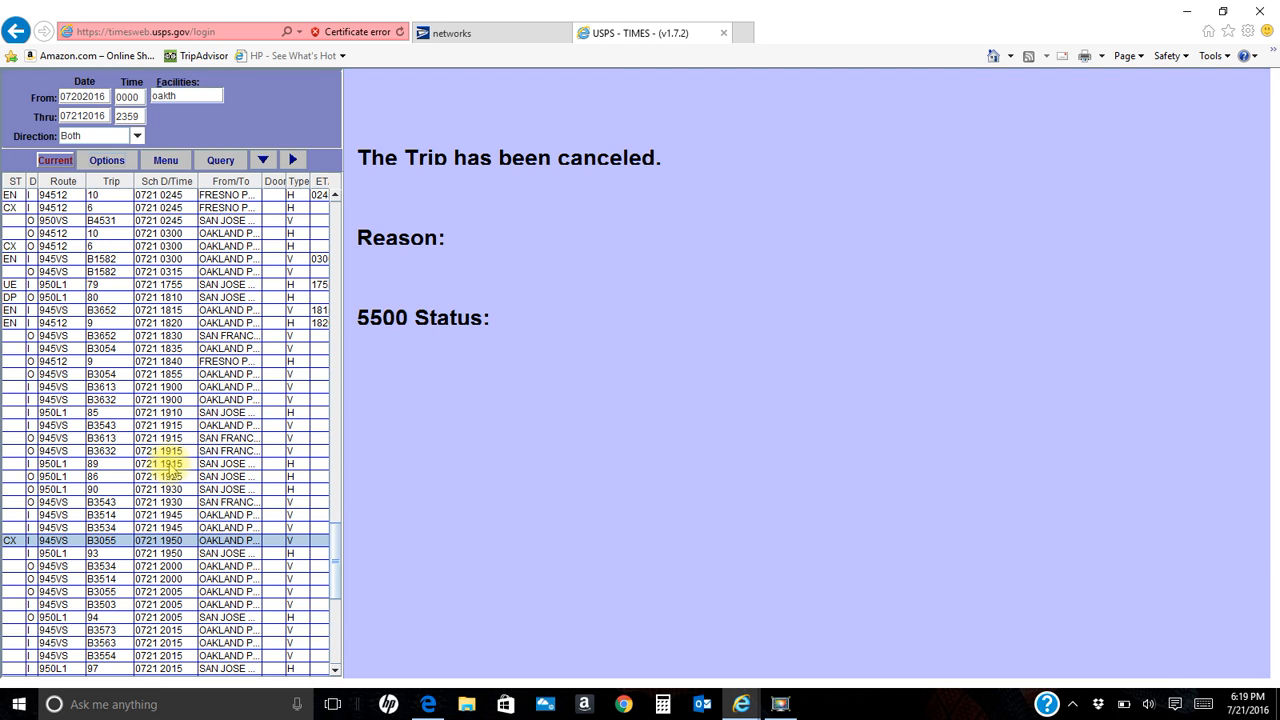
left_click(781, 704)
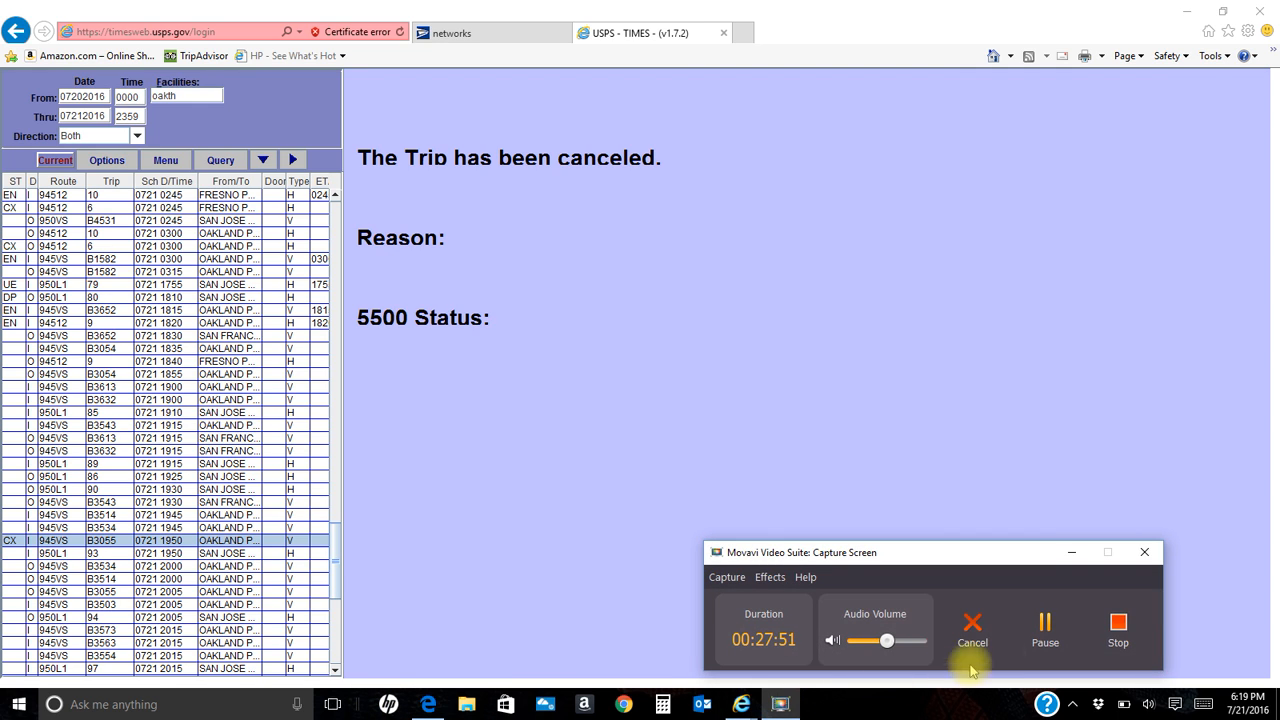